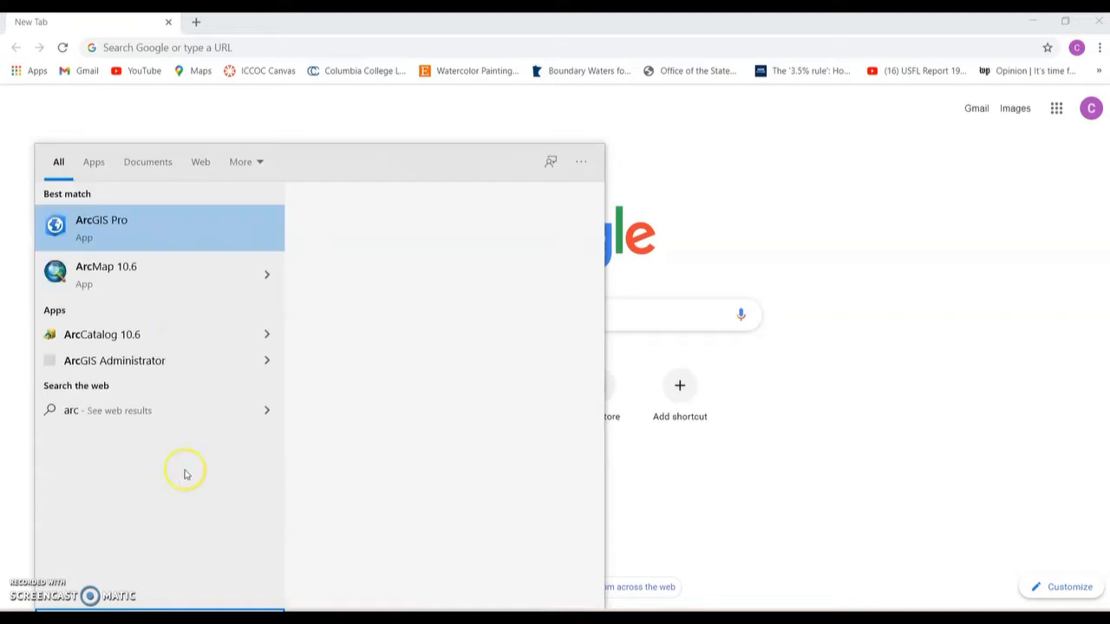
Start a new ArcGIS Pro project from the blank Map template and browse to the C:\ChadsGIS folder for its location.
click(141, 224)
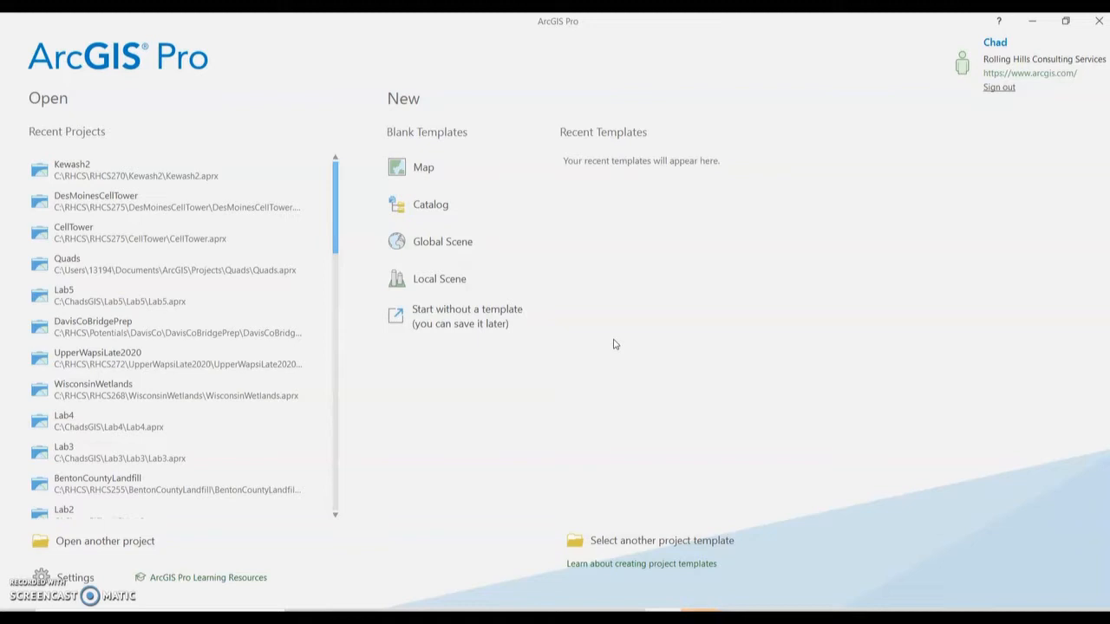
click(443, 170)
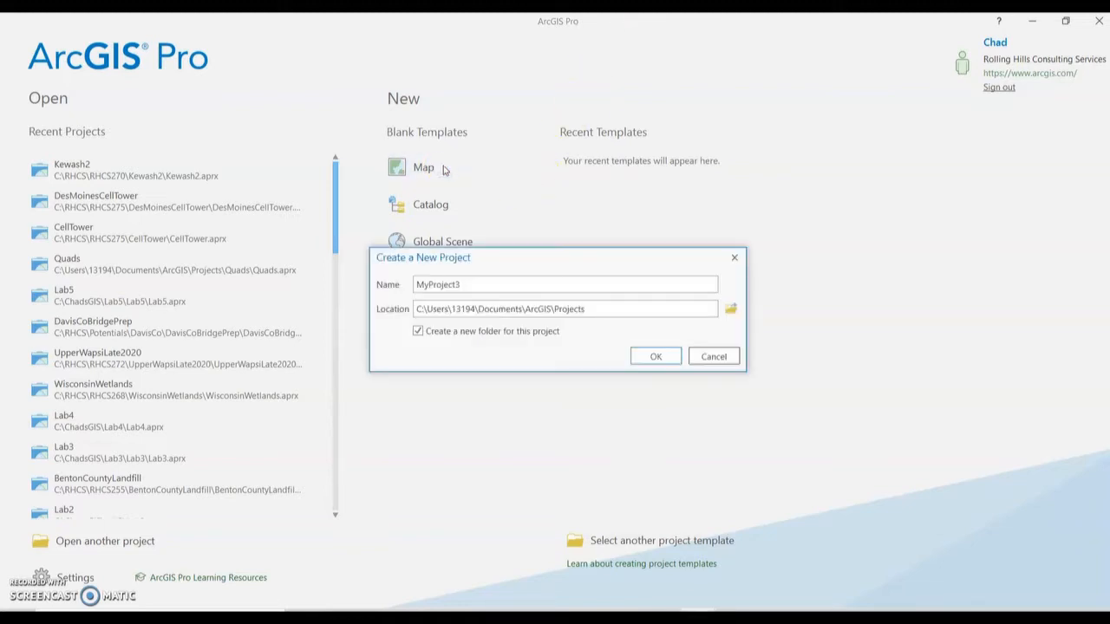
click(731, 310)
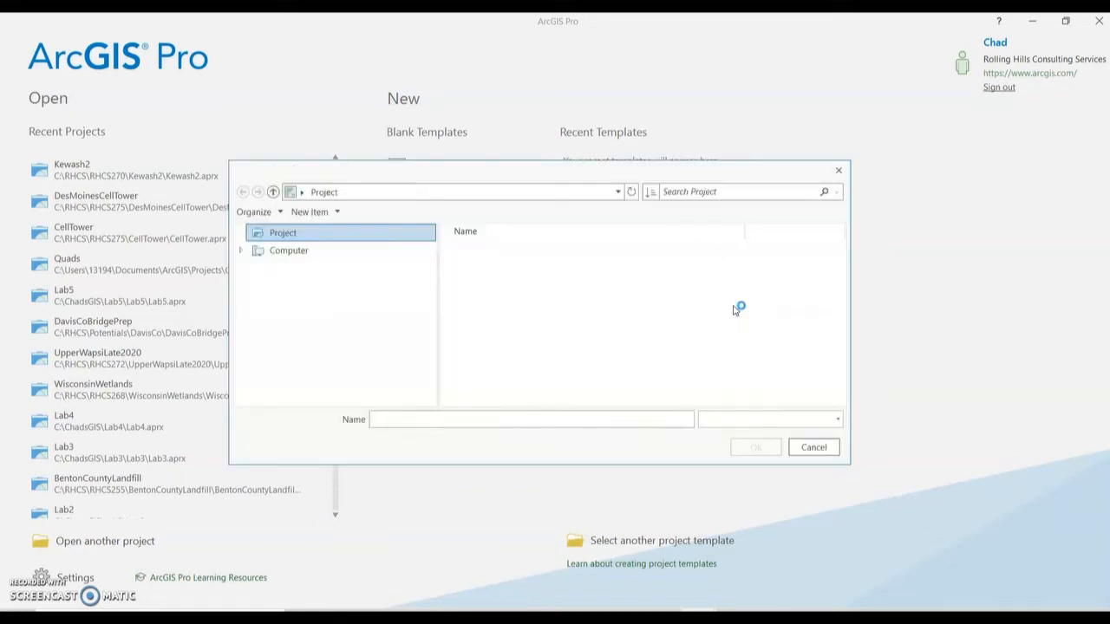
click(310, 324)
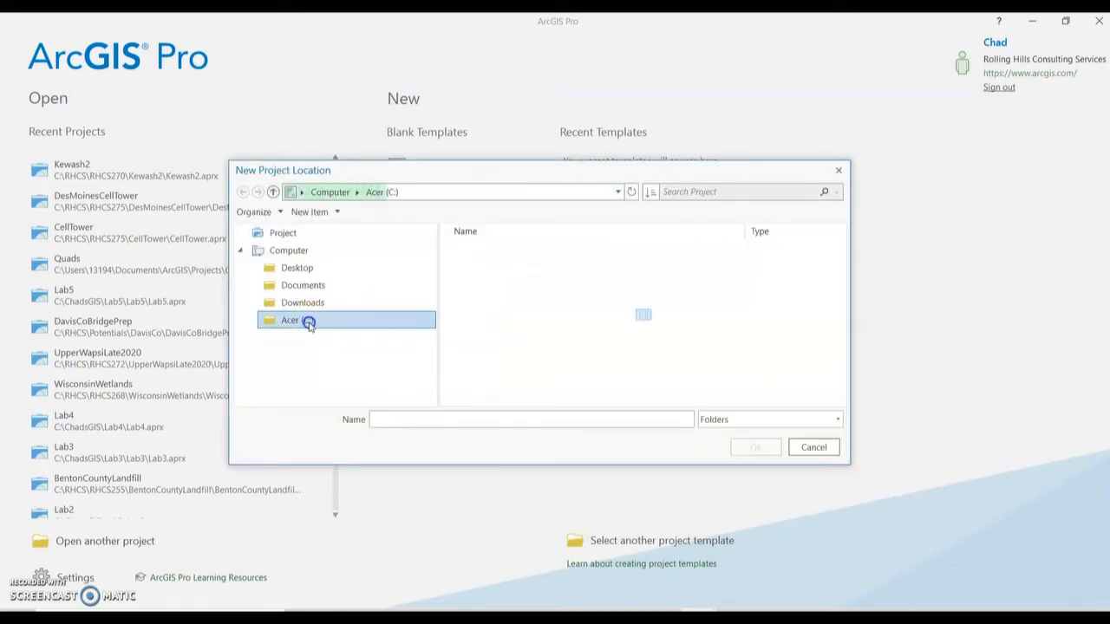
click(467, 269)
double_click(467, 269)
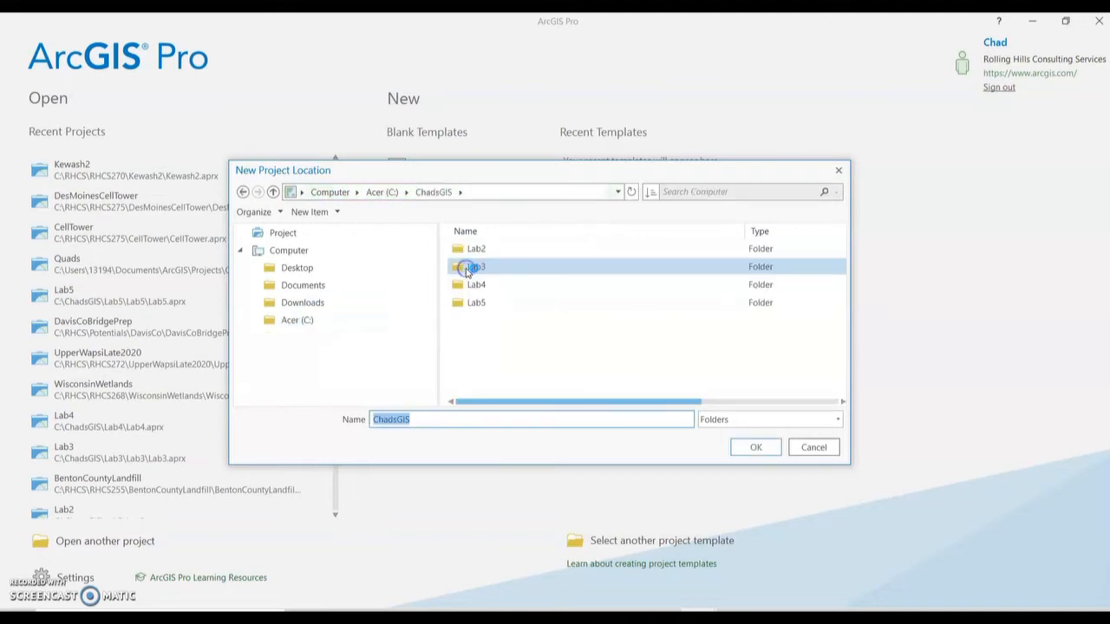
Create a new folder inside ChadsGIS, try to name it Lab6, and use it as the project location.
click(337, 213)
click(340, 229)
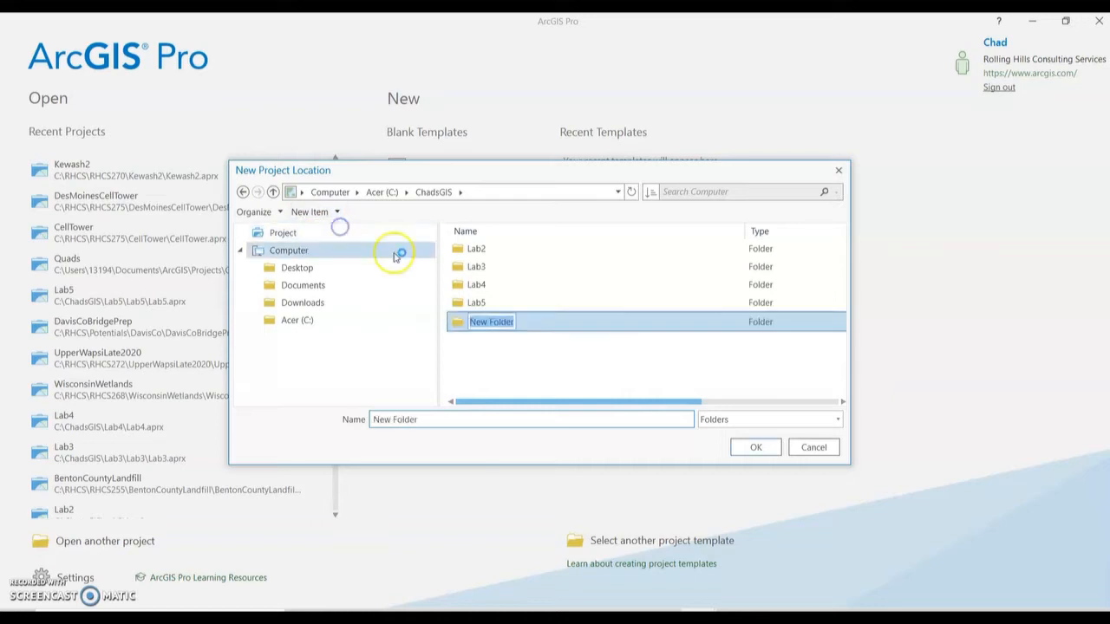
text(Lab6)
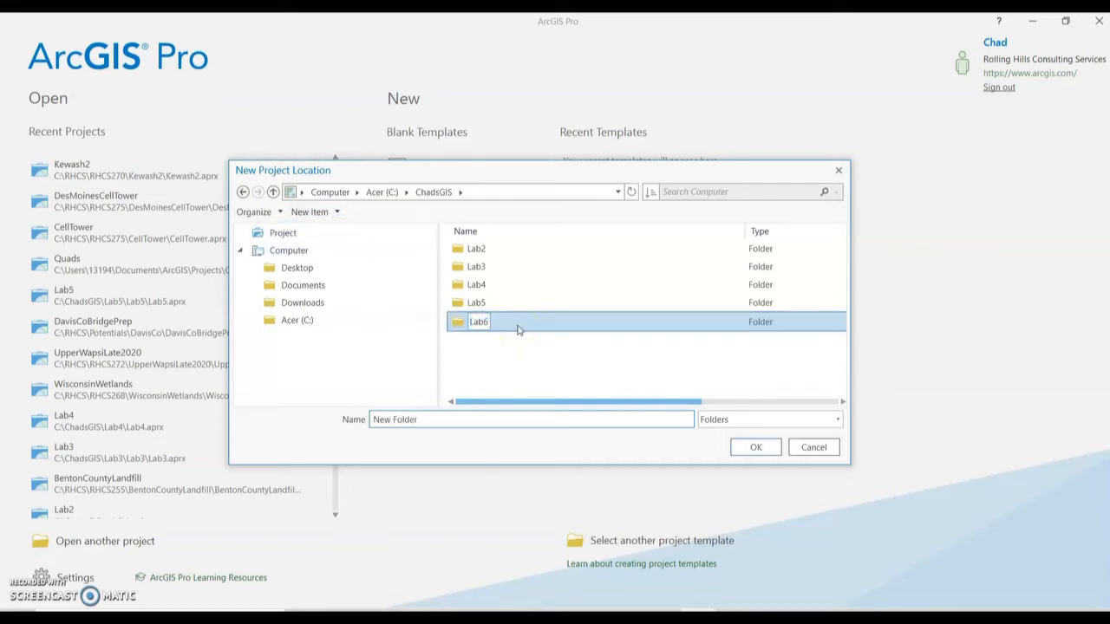
click(515, 328)
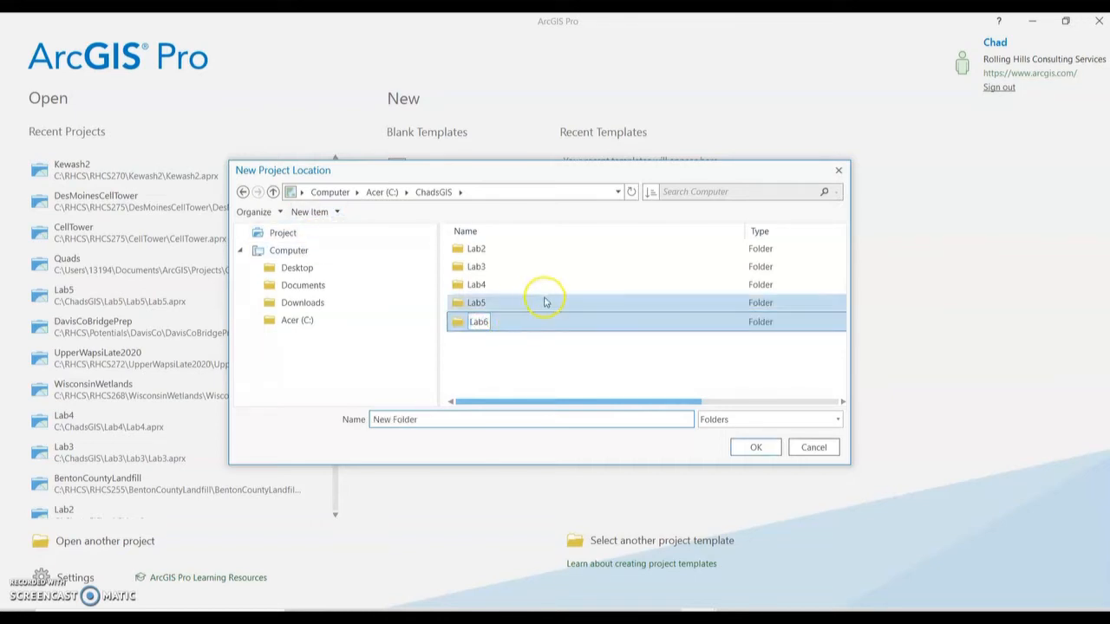
click(755, 447)
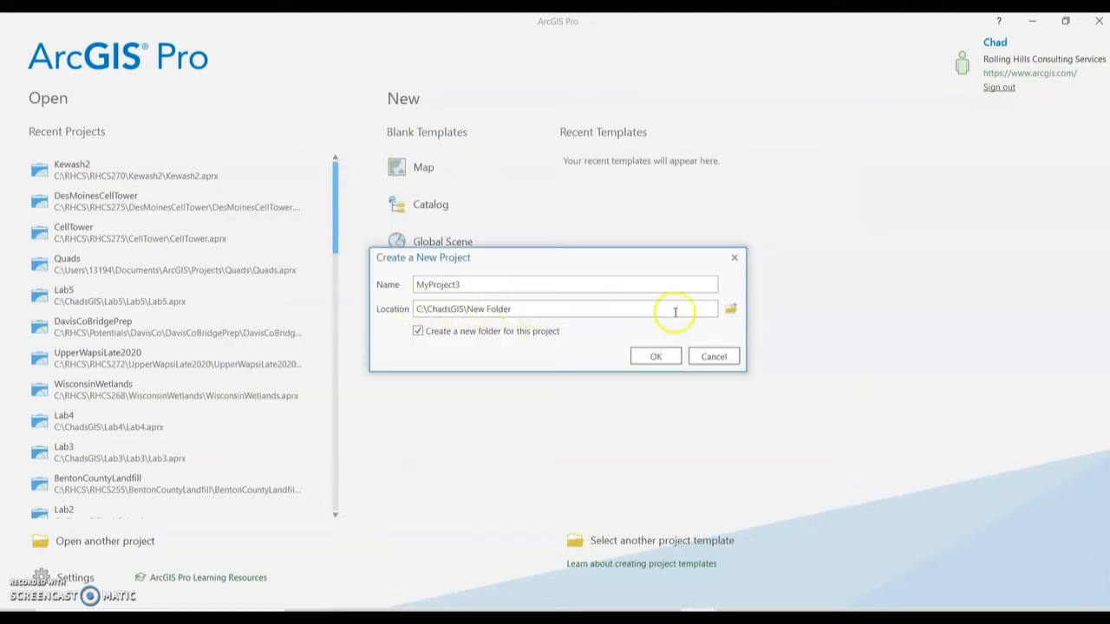
Rename New Folder inside ChadsGIS to Lab6 and set it as the project location.
click(731, 309)
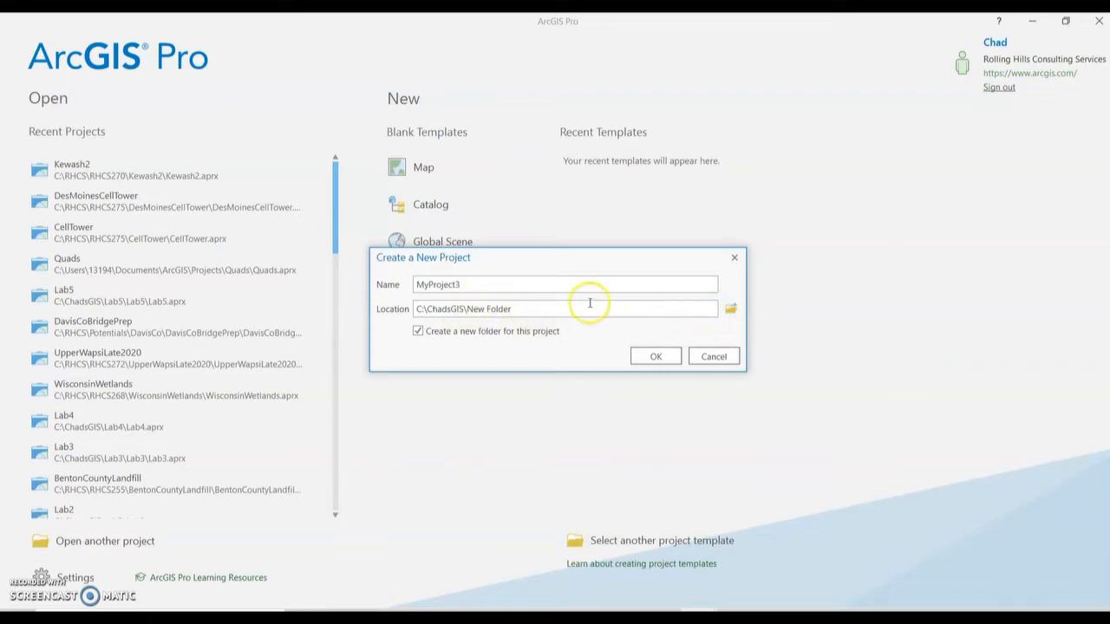
click(732, 309)
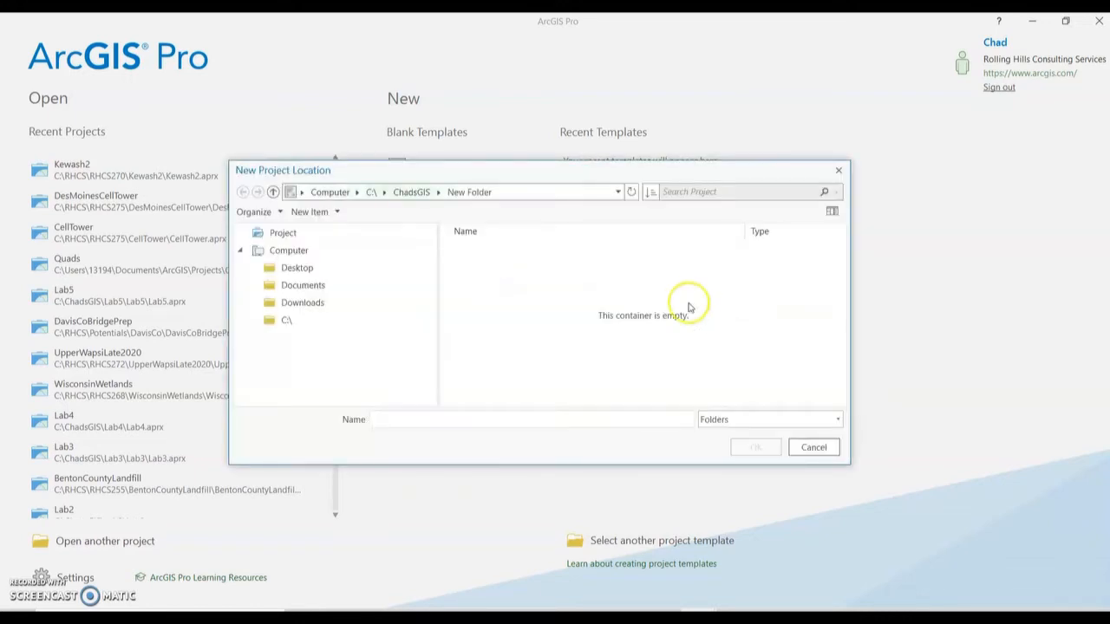
click(414, 191)
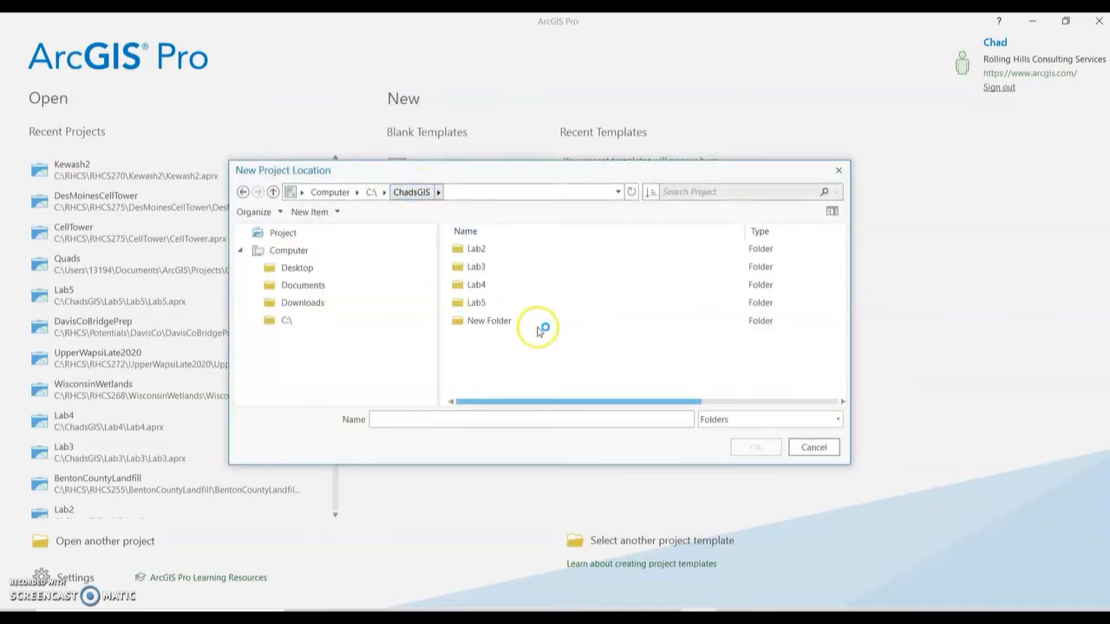
click(489, 321)
click(490, 321)
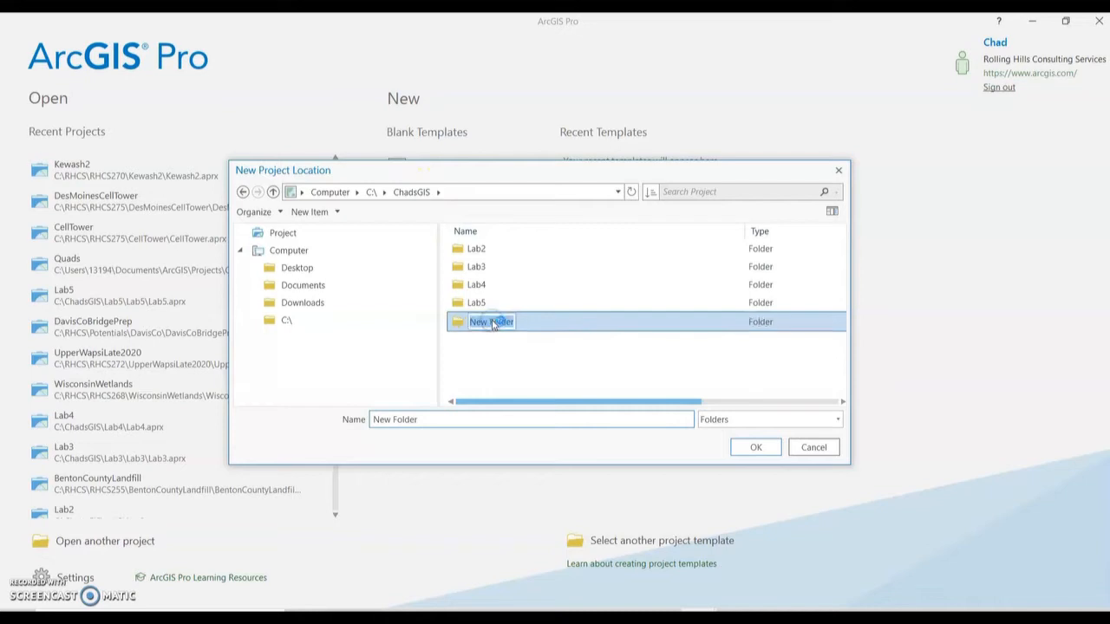
key(BackSpace)
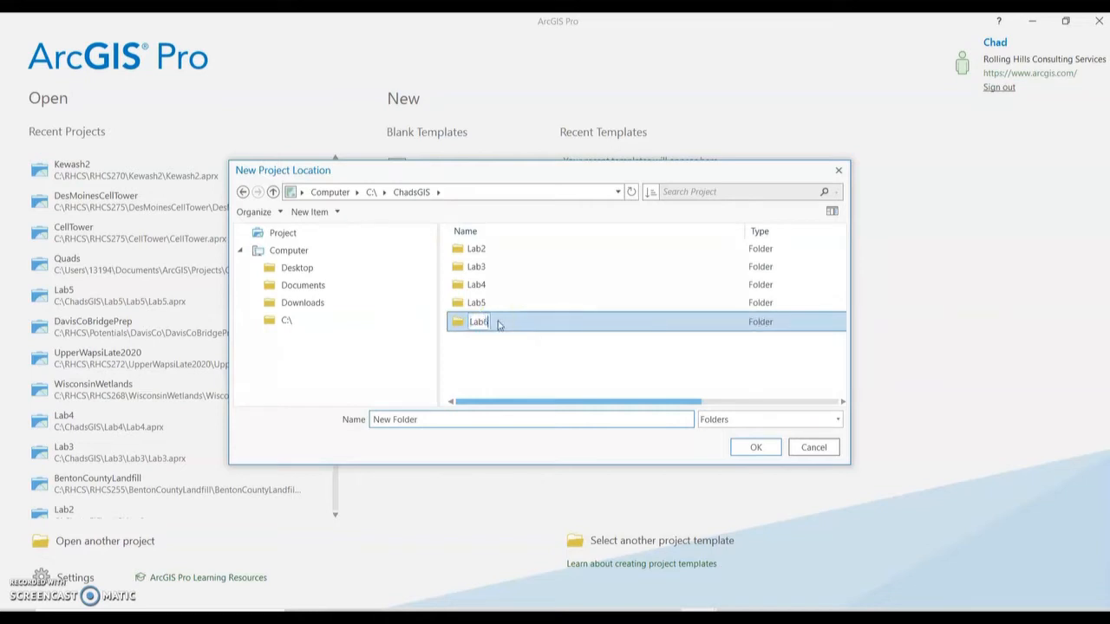
text(Lab6)
key(Return)
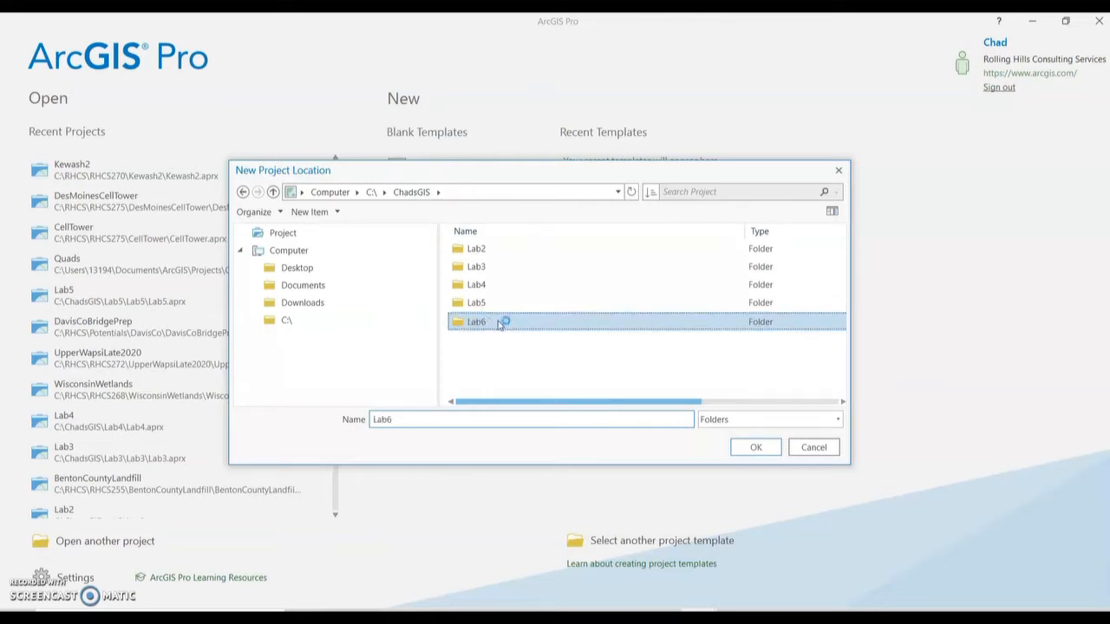
click(756, 447)
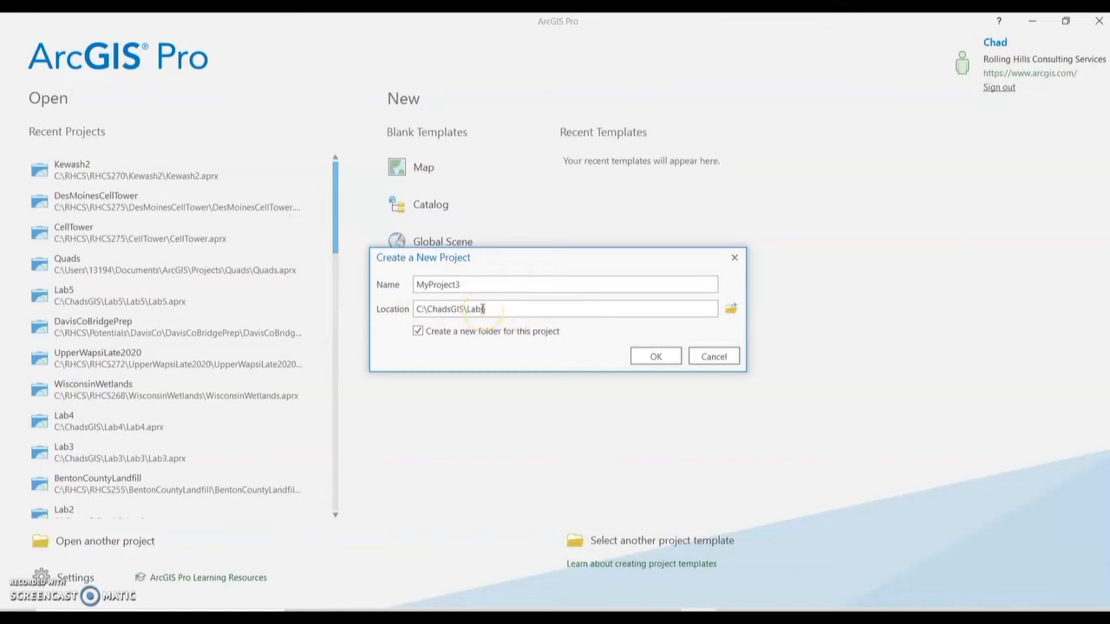
Name the project Lab6 and create it.
click(497, 309)
click(478, 308)
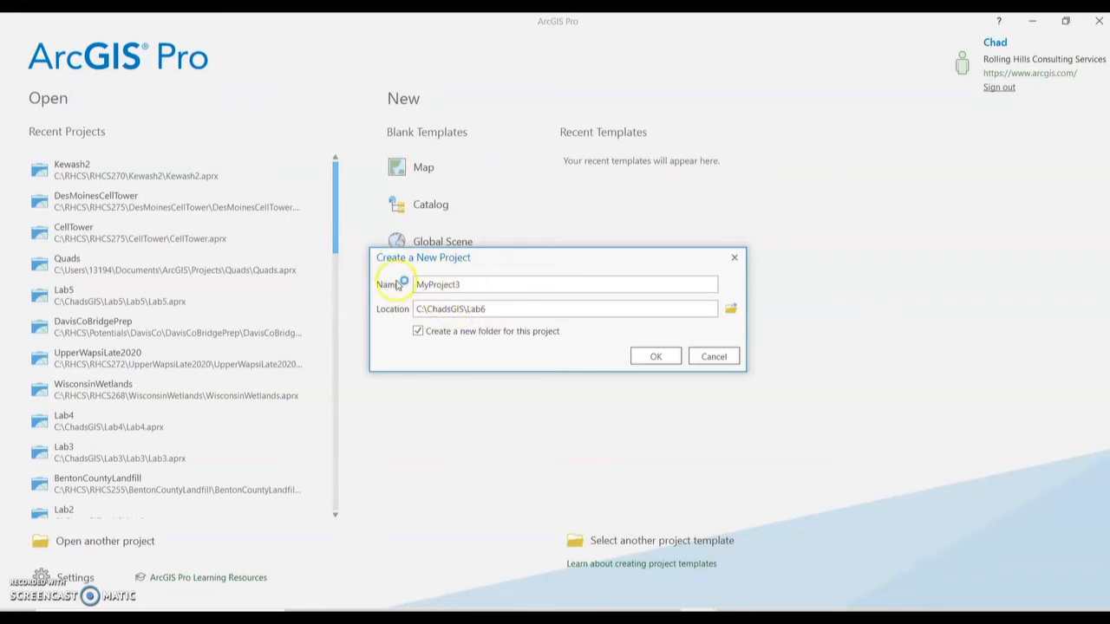
click(465, 285)
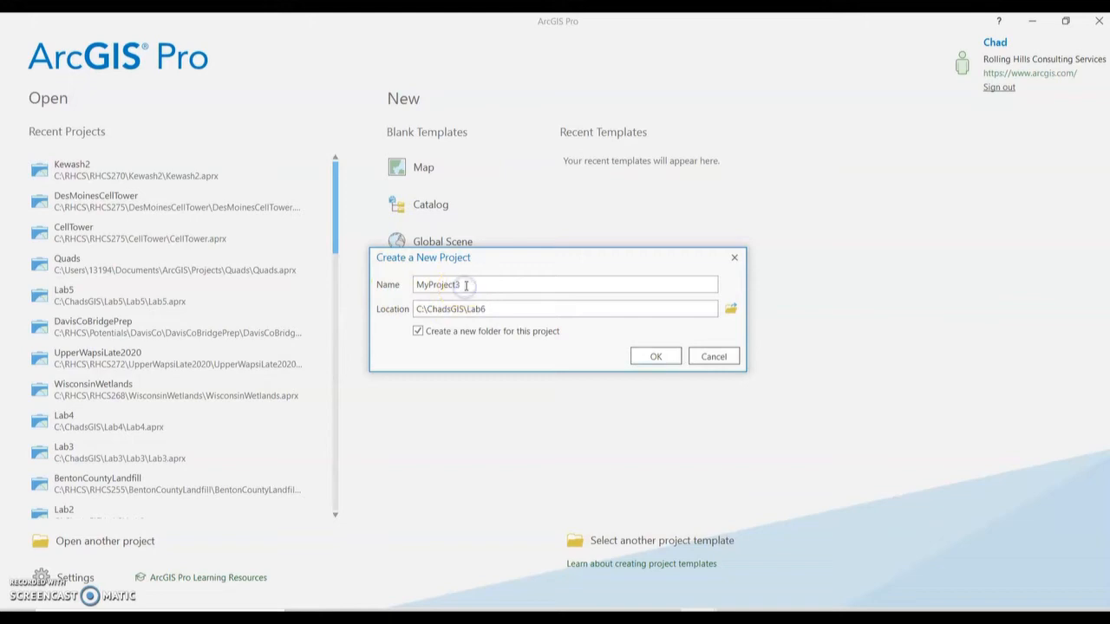
key(BackSpace)
key(BackSpace)
key(BackSpace)
key(BackSpace)
key(BackSpace)
key(BackSpace)
key(BackSpace)
key(BackSpace)
key(BackSpace)
text(La)
click(660, 356)
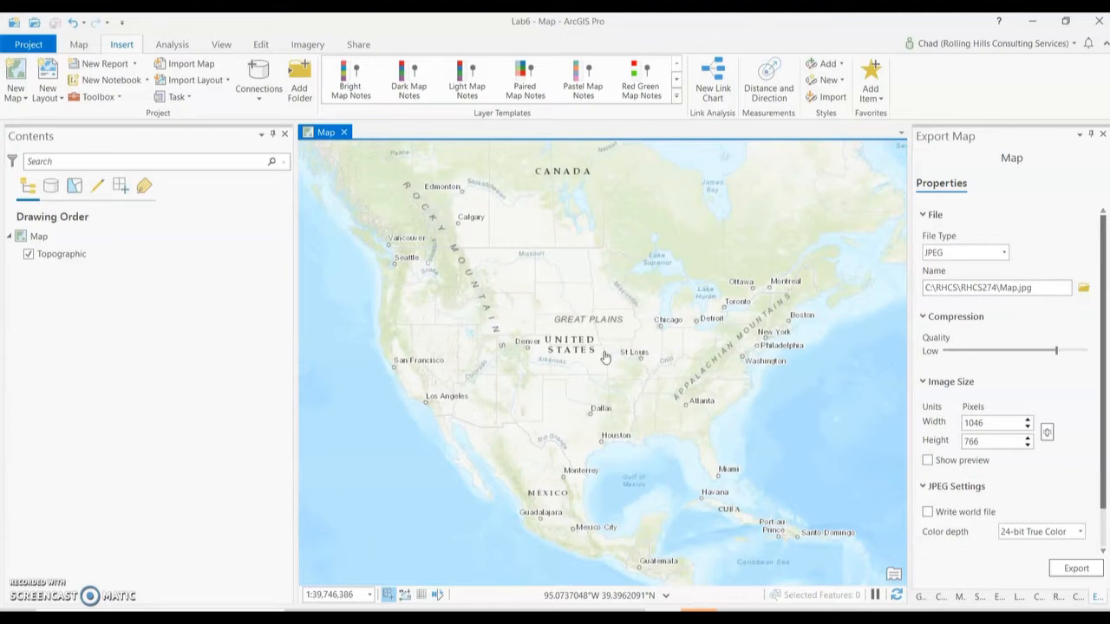
Show the Catalog pane with the project's contents in place of the Export Map settings.
click(587, 366)
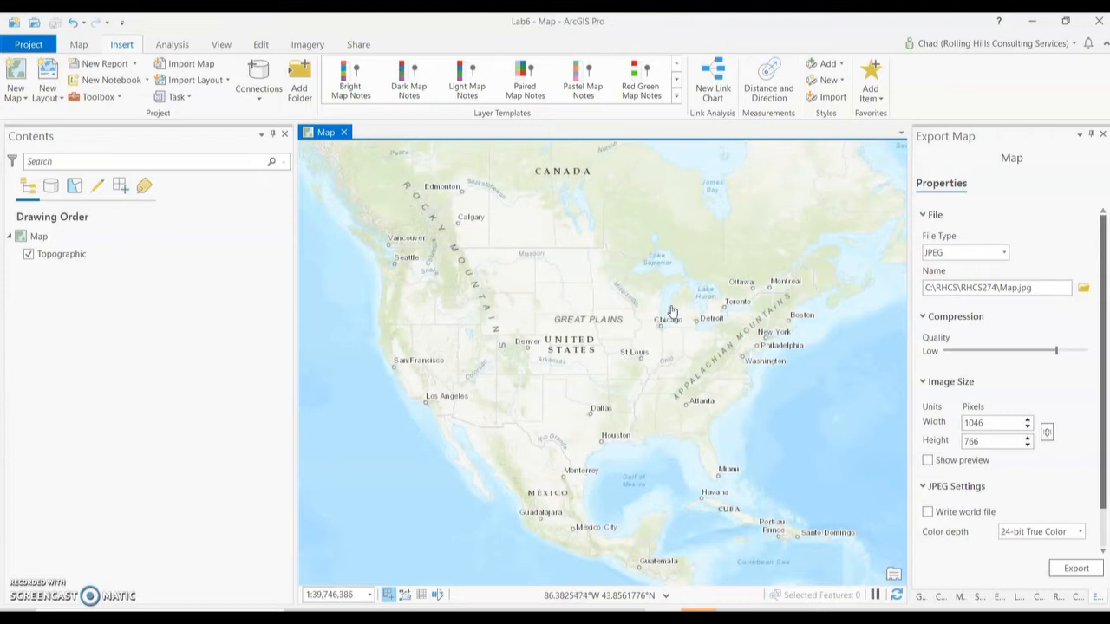
click(942, 598)
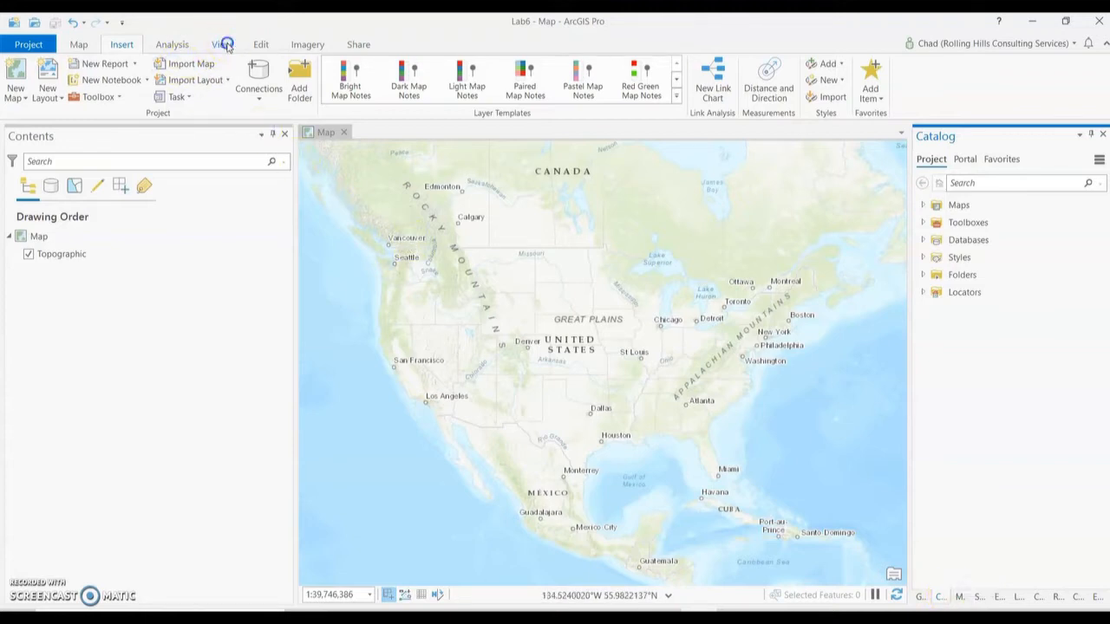
click(223, 45)
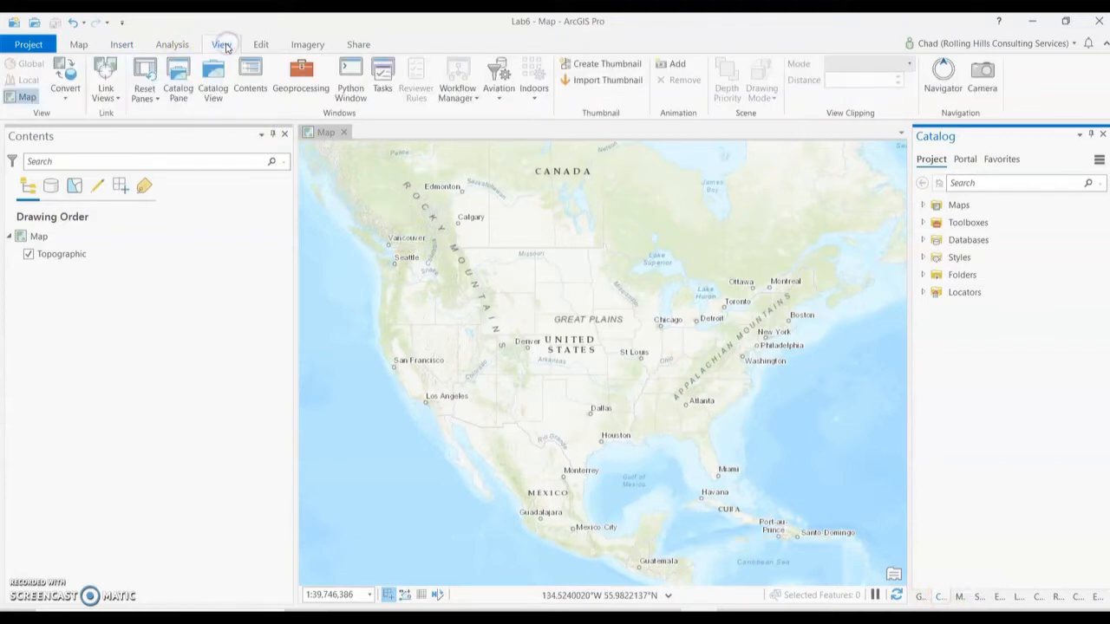
click(179, 76)
click(1038, 294)
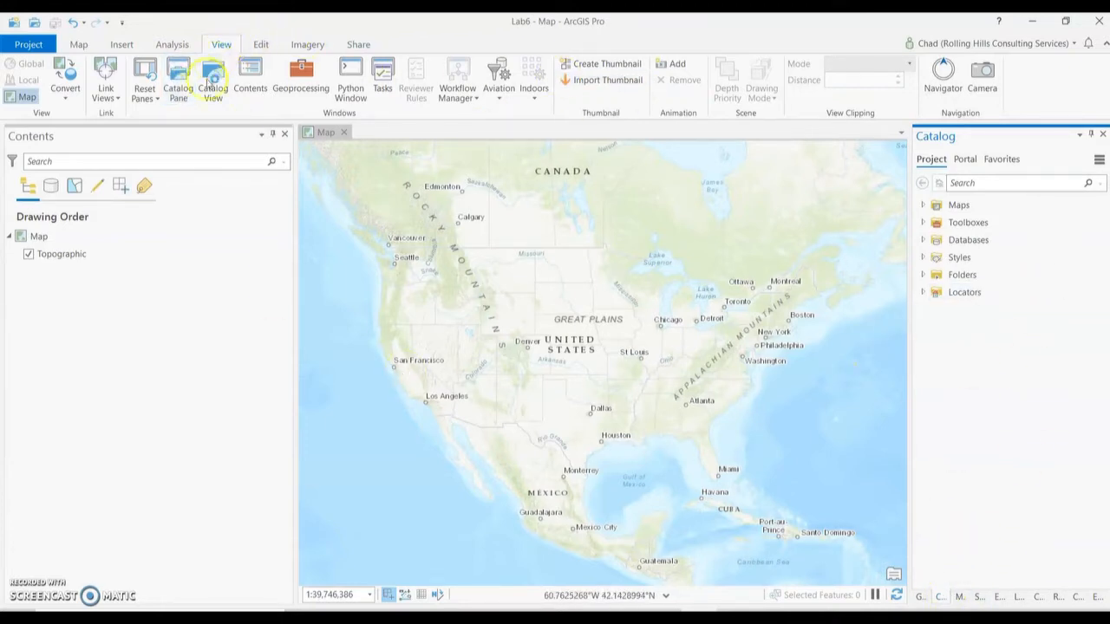
click(178, 78)
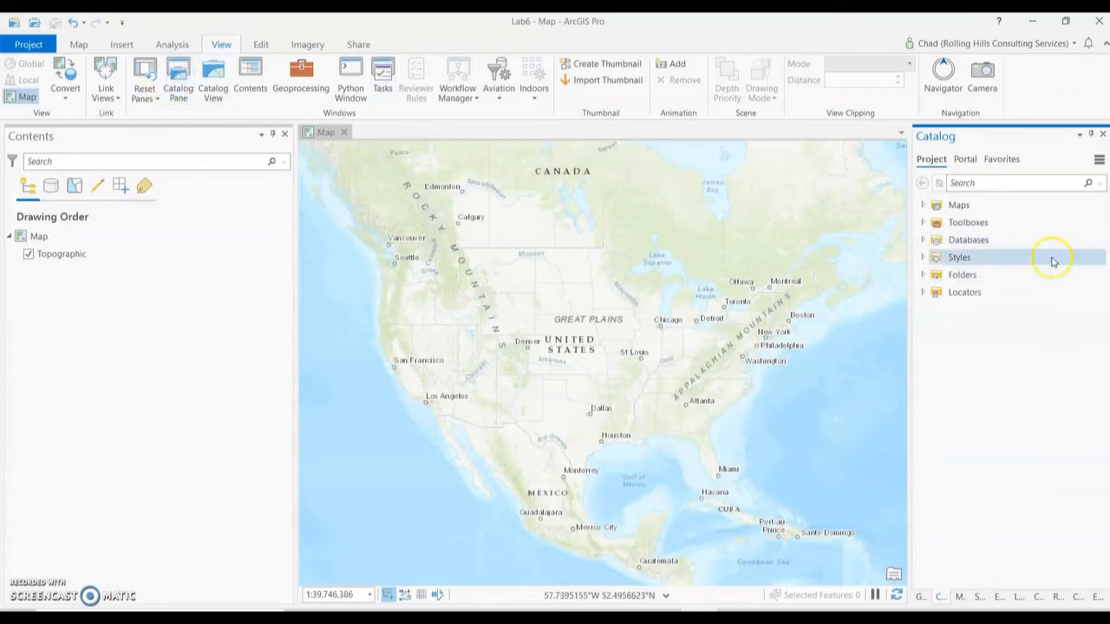
Start creating a new feature class in the Lab6.gdb geodatabase inside the project's Lab6 folder.
click(923, 275)
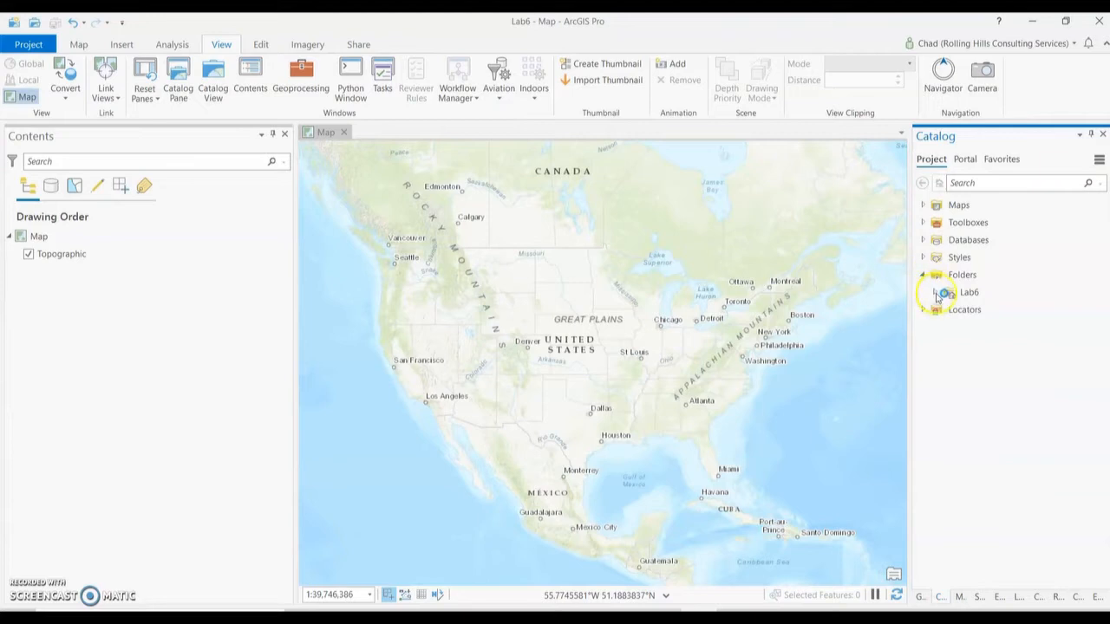
click(935, 295)
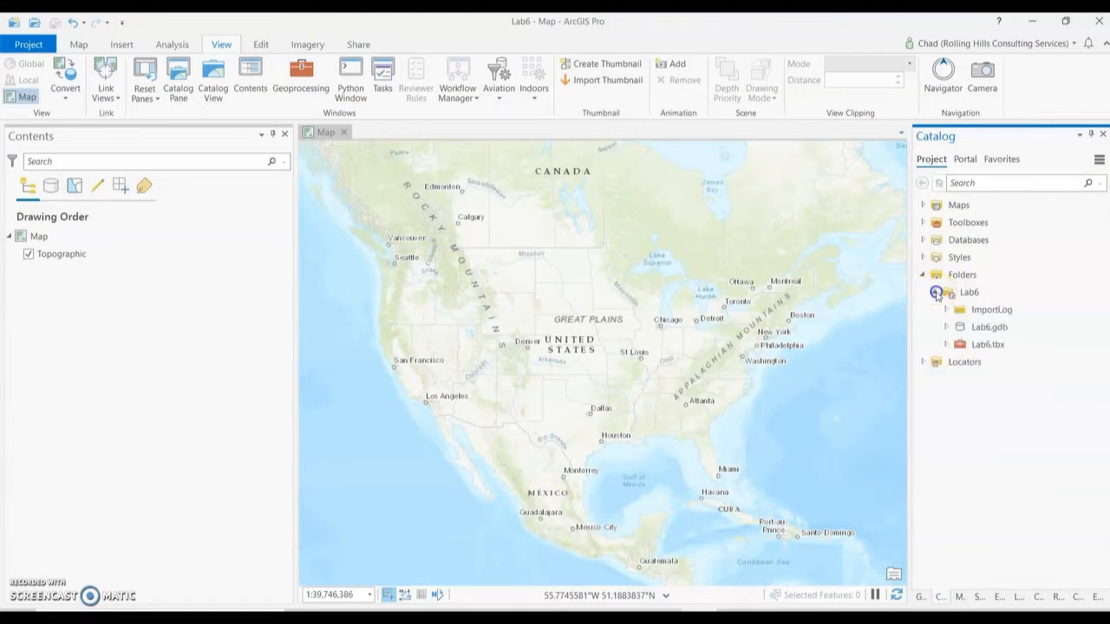
click(986, 326)
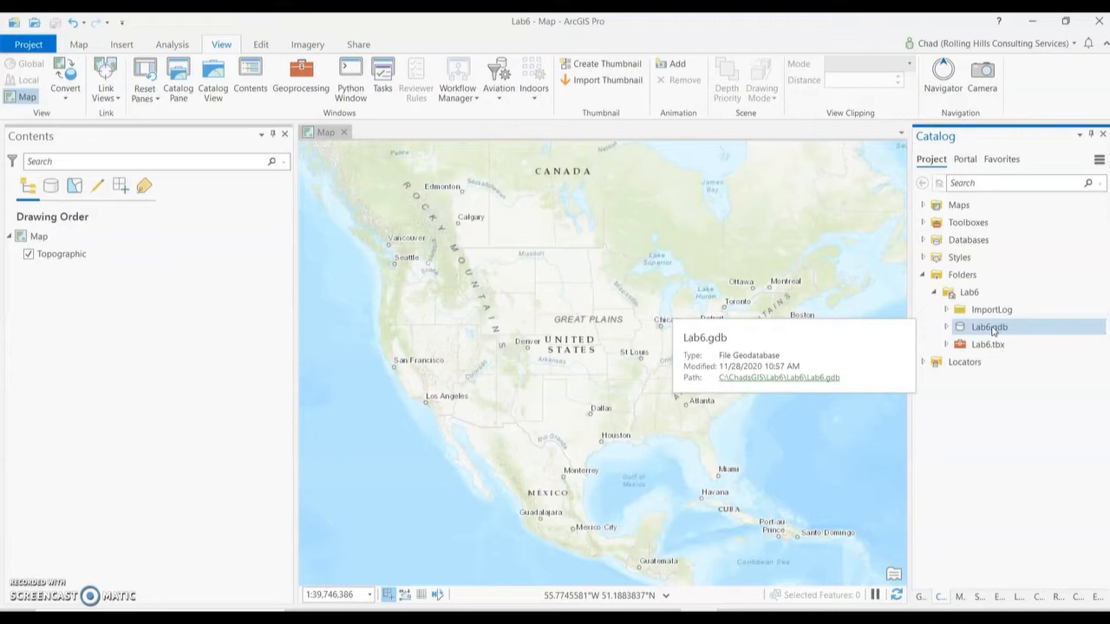
click(999, 332)
right_click(1000, 329)
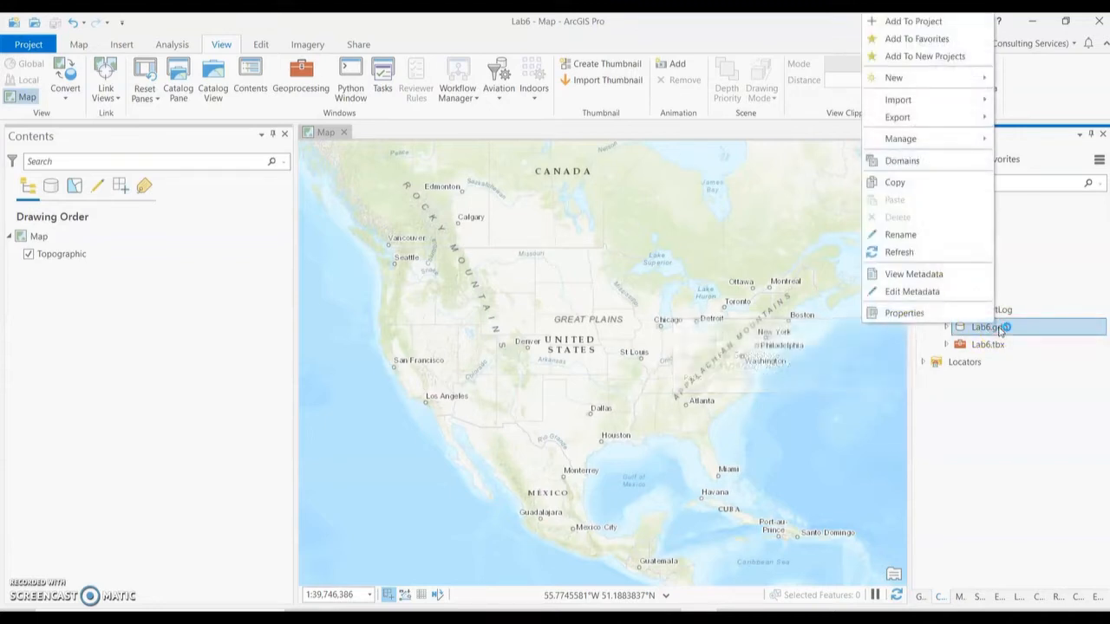
click(939, 199)
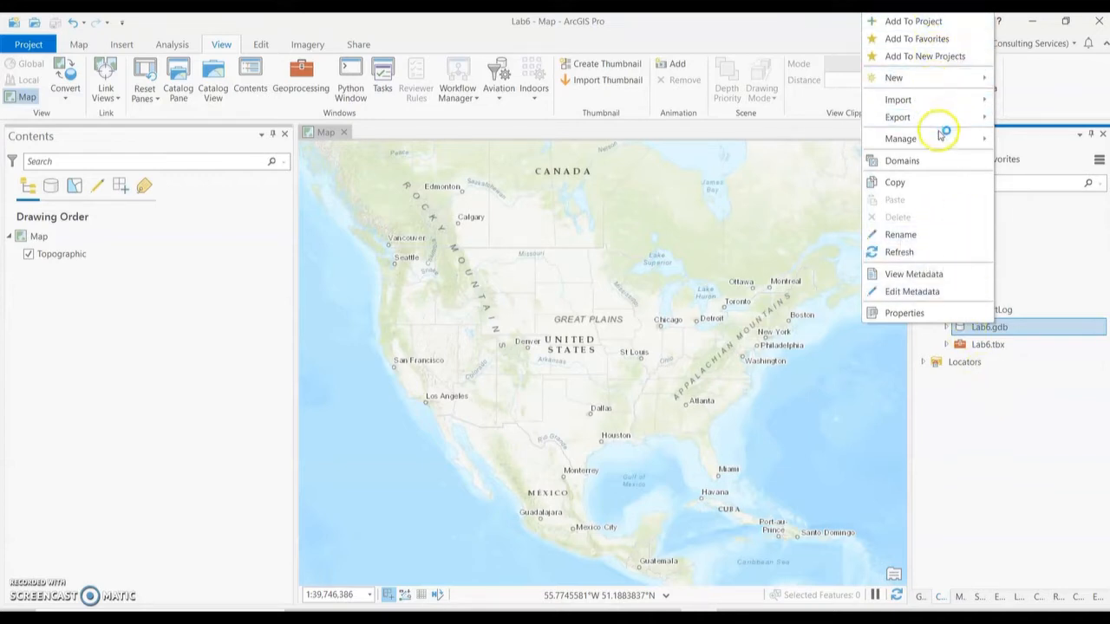
click(925, 20)
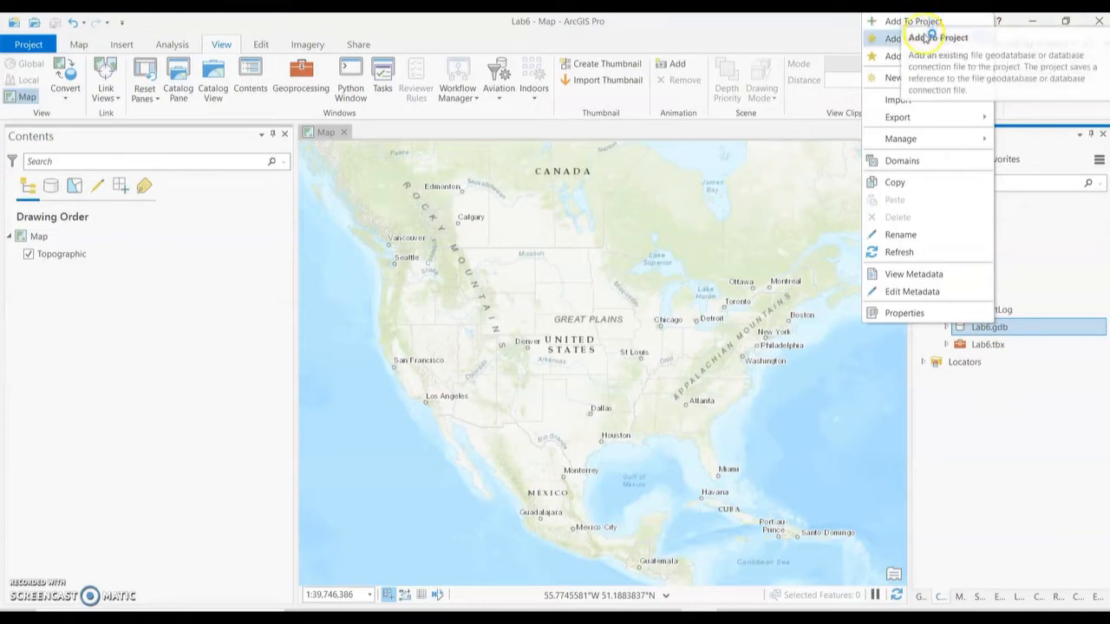
click(918, 79)
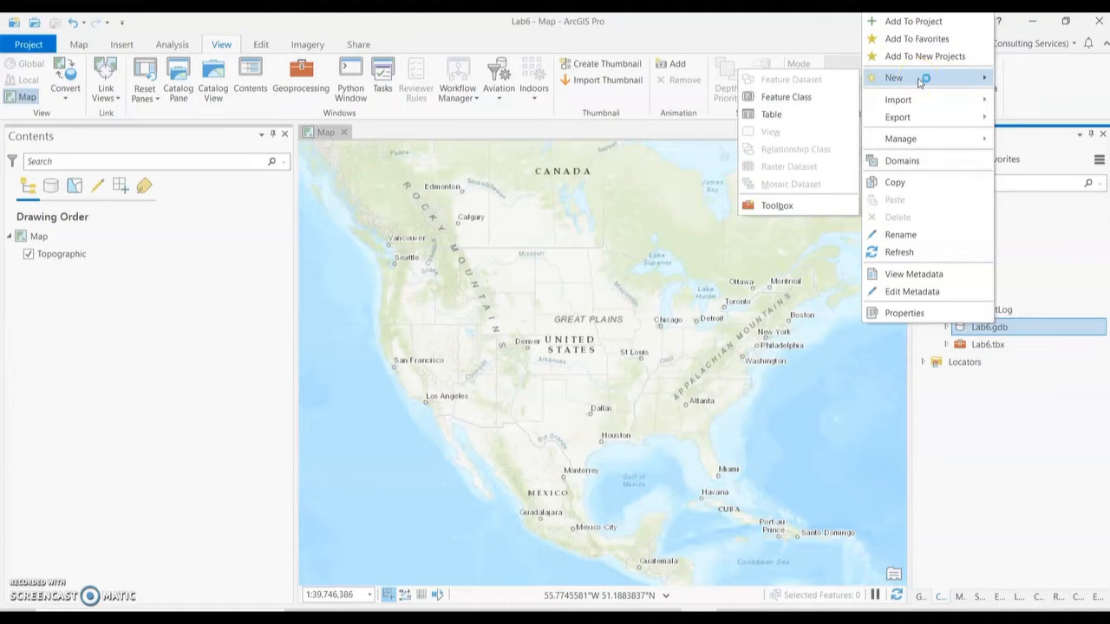
click(809, 98)
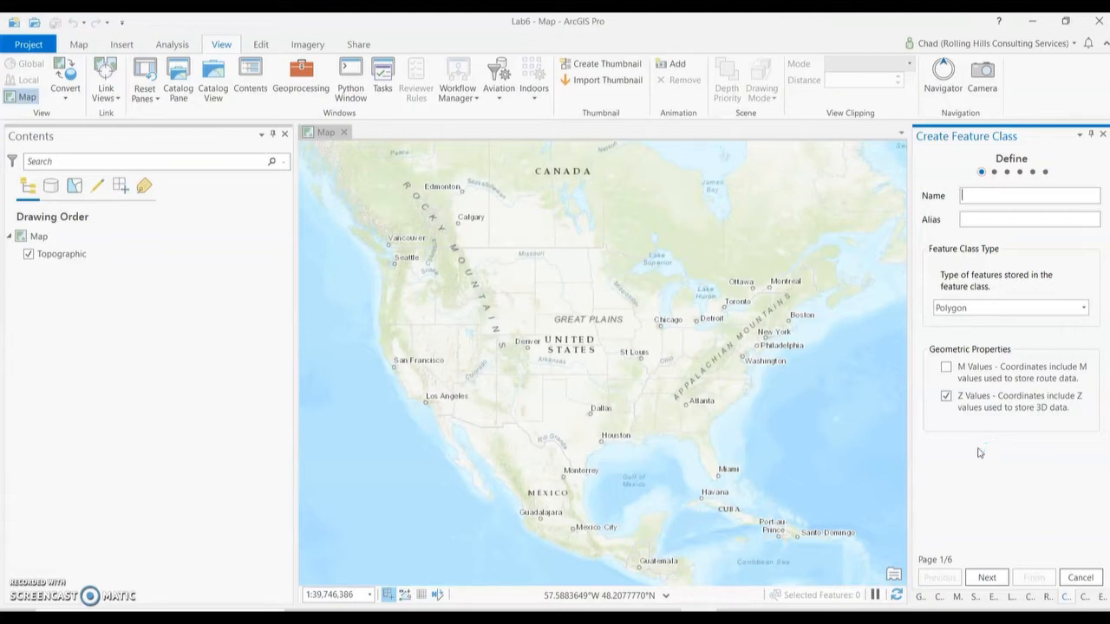
Name the new feature class Trees and set its feature type to Point.
click(981, 195)
text(Trees)
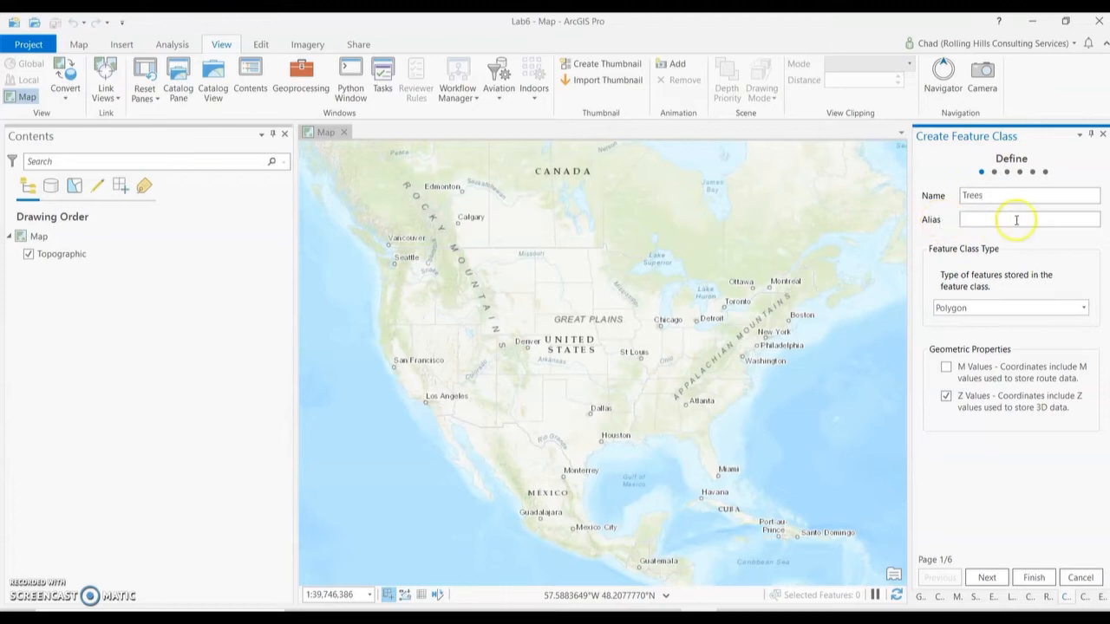
click(1084, 309)
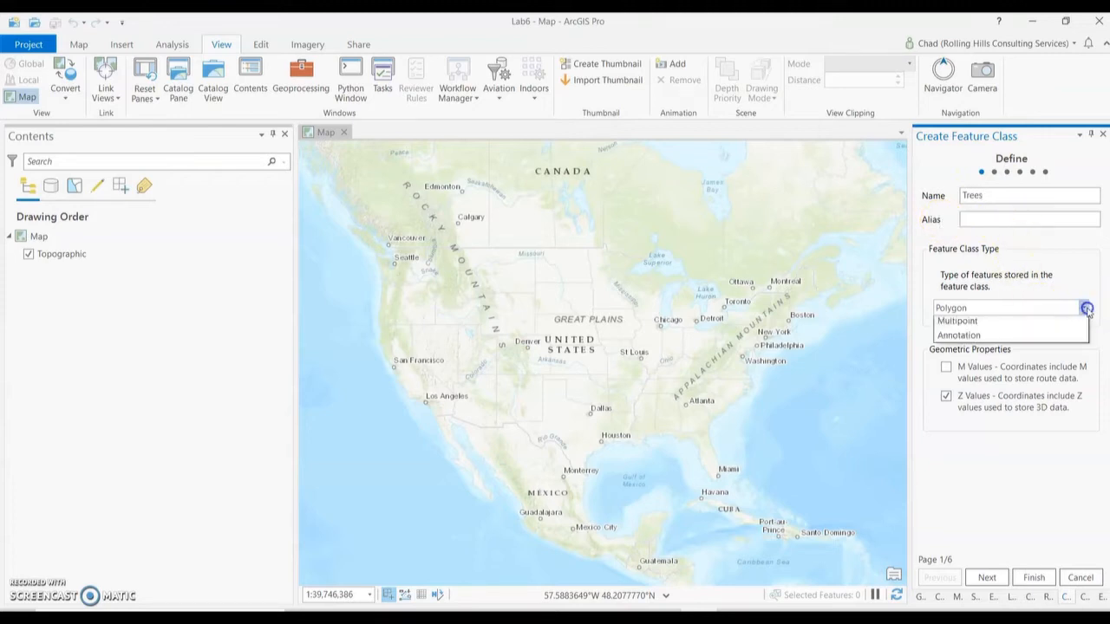
click(989, 350)
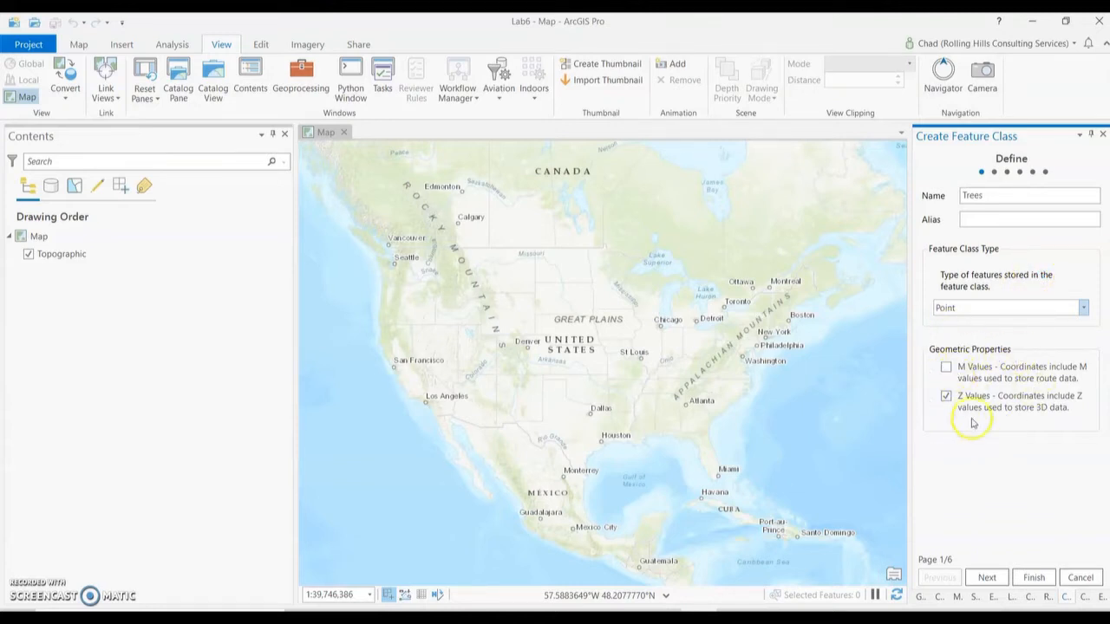
Finish creating the Trees feature class with default fields, the WGS 1984 Web Mercator (auxiliary sphere) coordinate system, and default tolerance, resolution and storage.
click(988, 577)
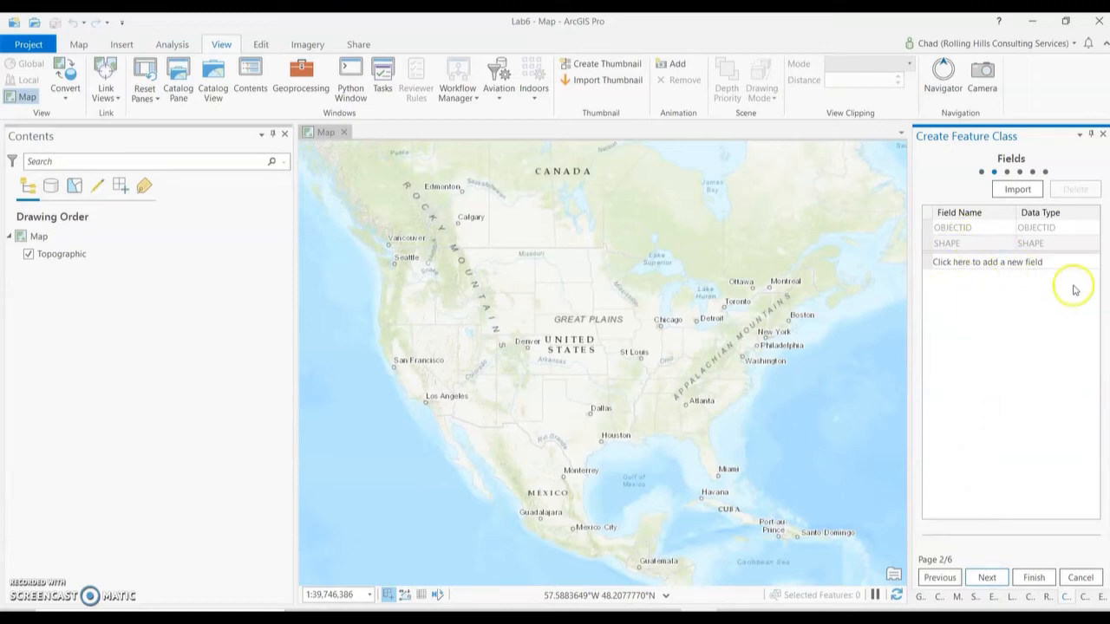
click(1019, 191)
click(987, 578)
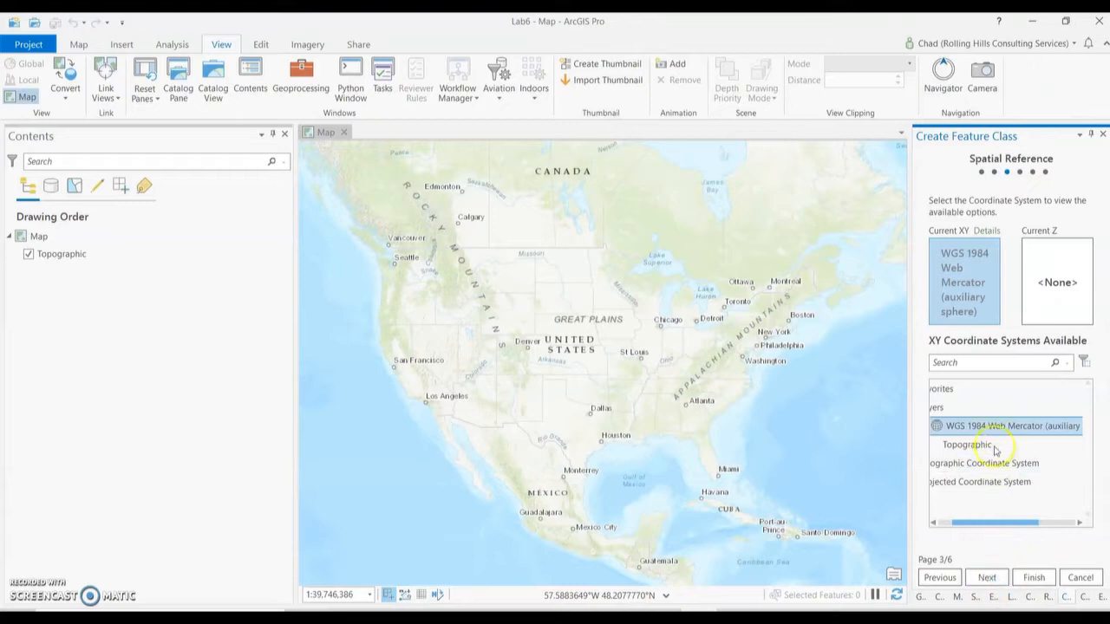
click(965, 431)
click(989, 578)
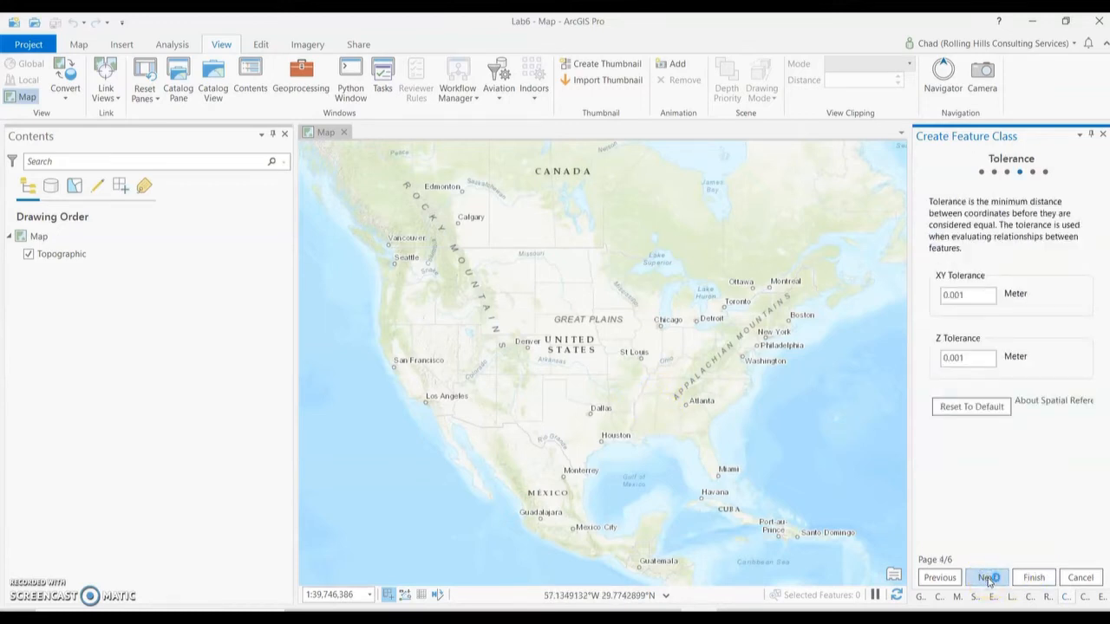
click(987, 578)
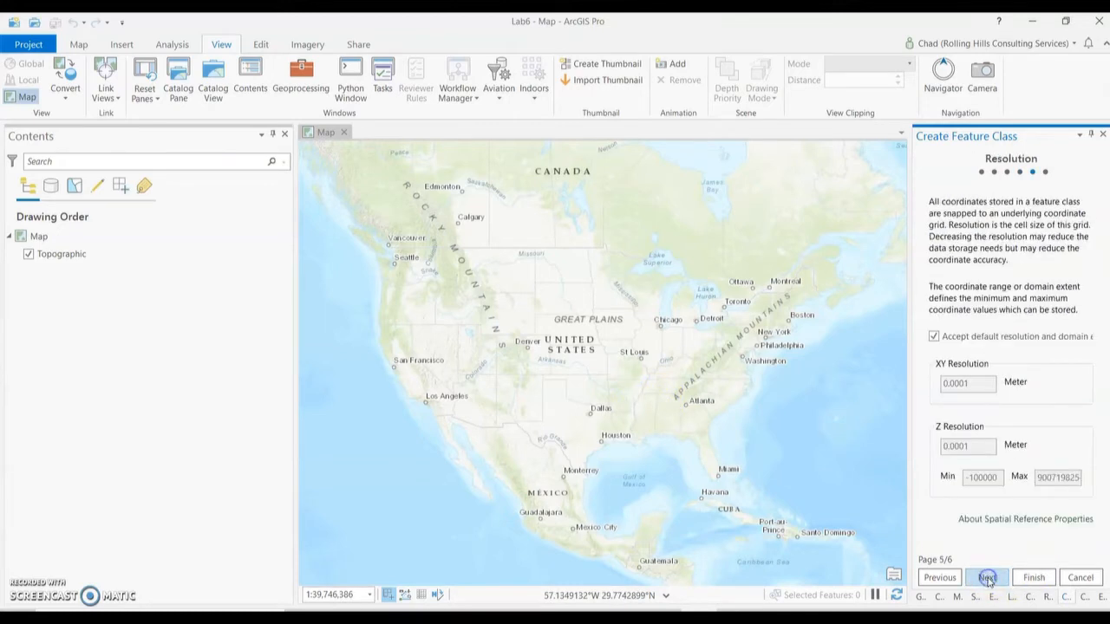
click(987, 578)
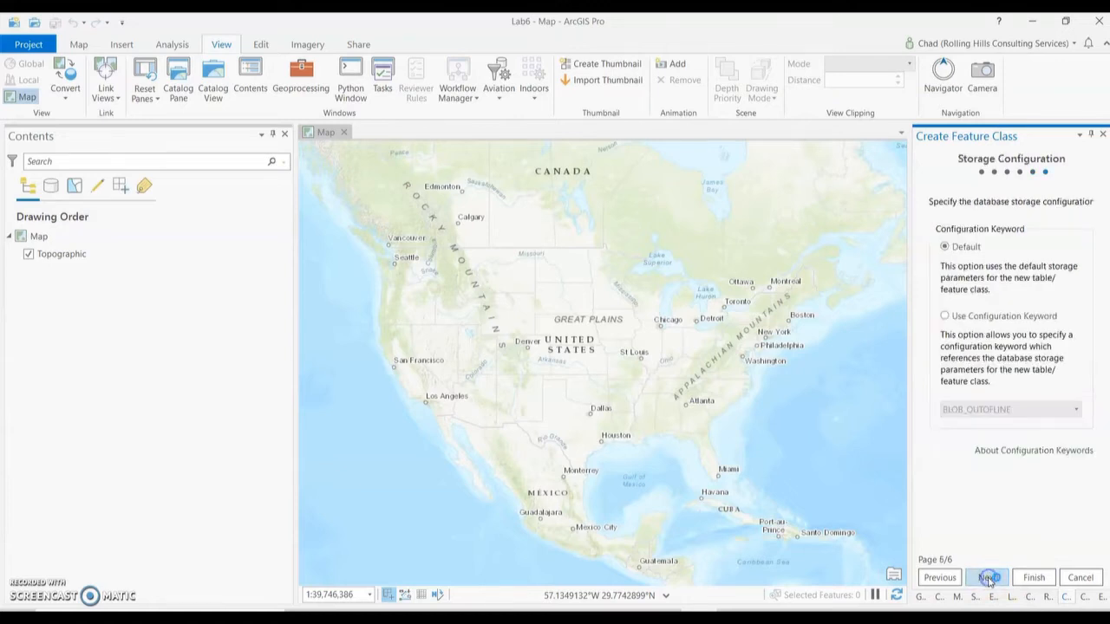
click(1036, 577)
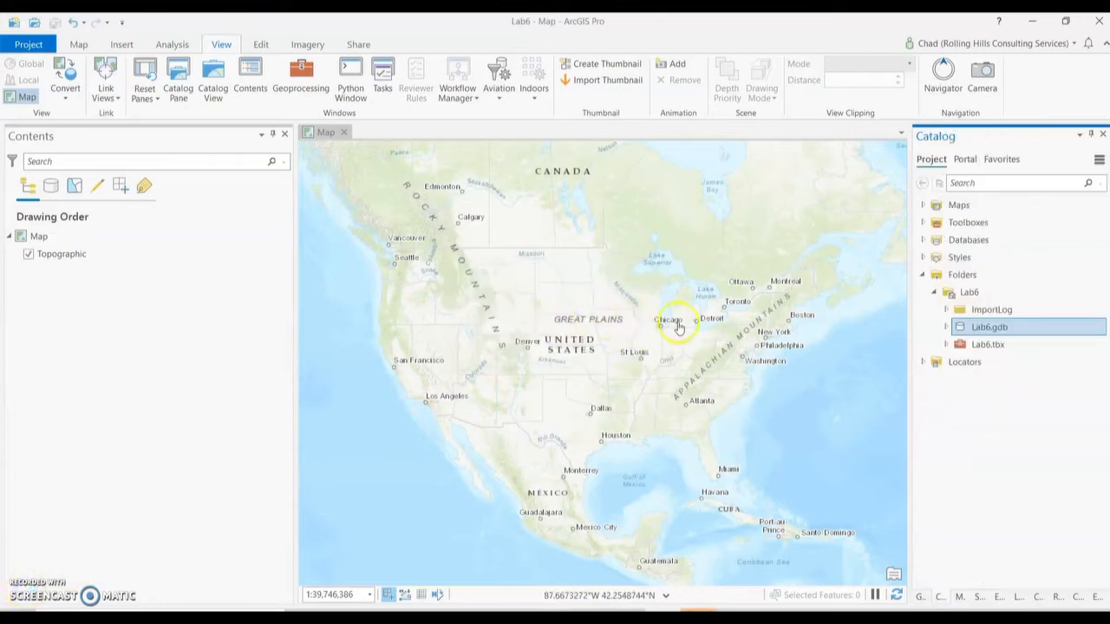
Expand the Lab6.gdb geodatabase and add the Trees feature class to the map.
click(945, 327)
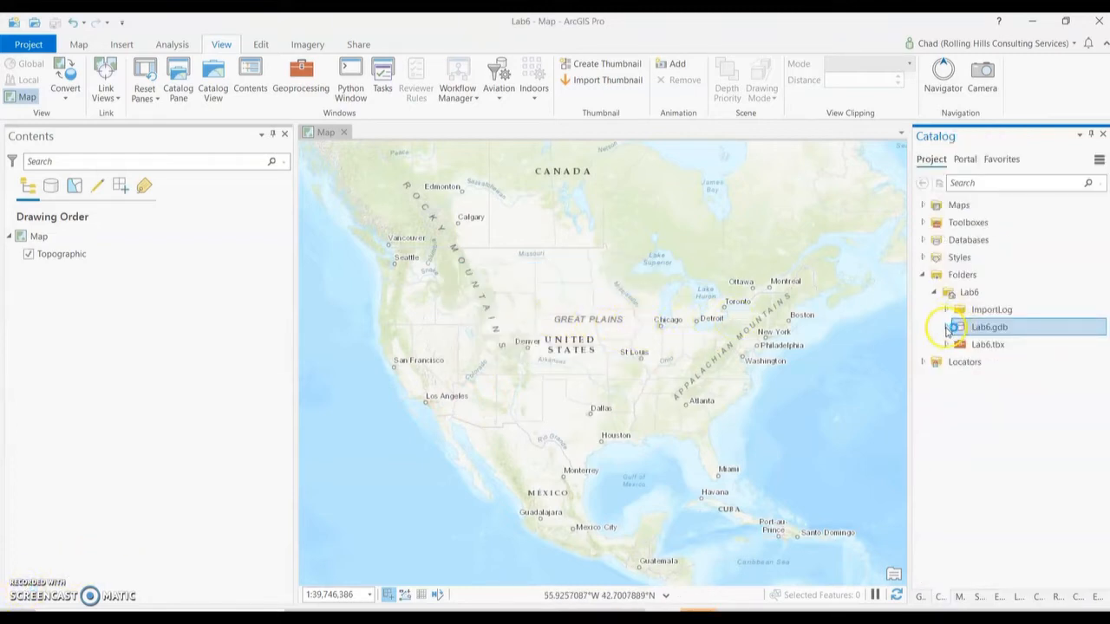
click(946, 327)
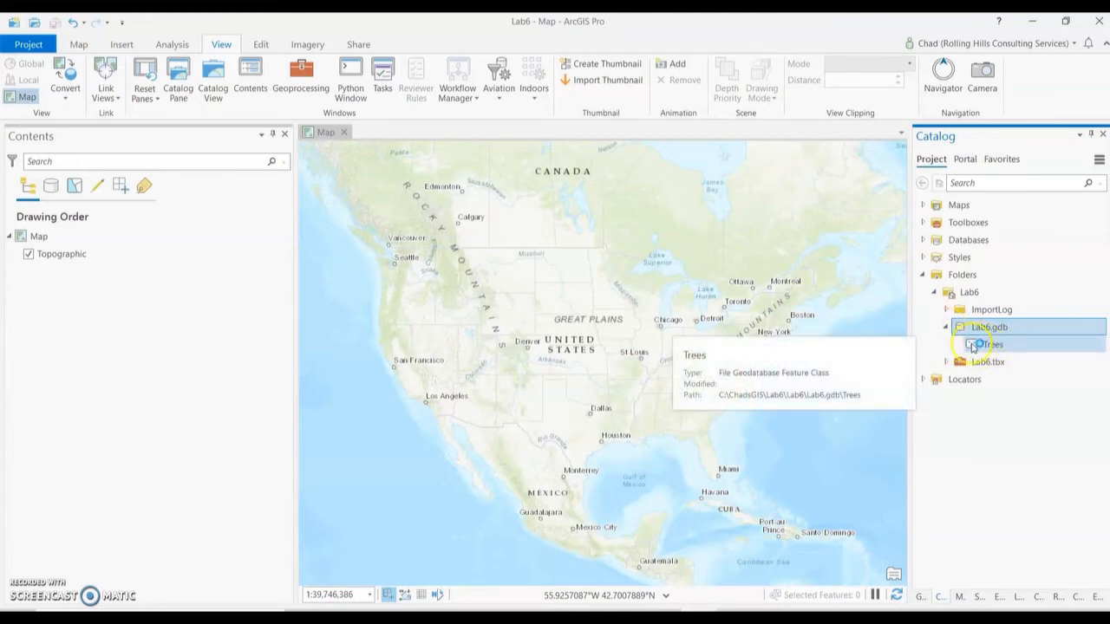
click(978, 346)
click(976, 333)
click(998, 346)
click(996, 346)
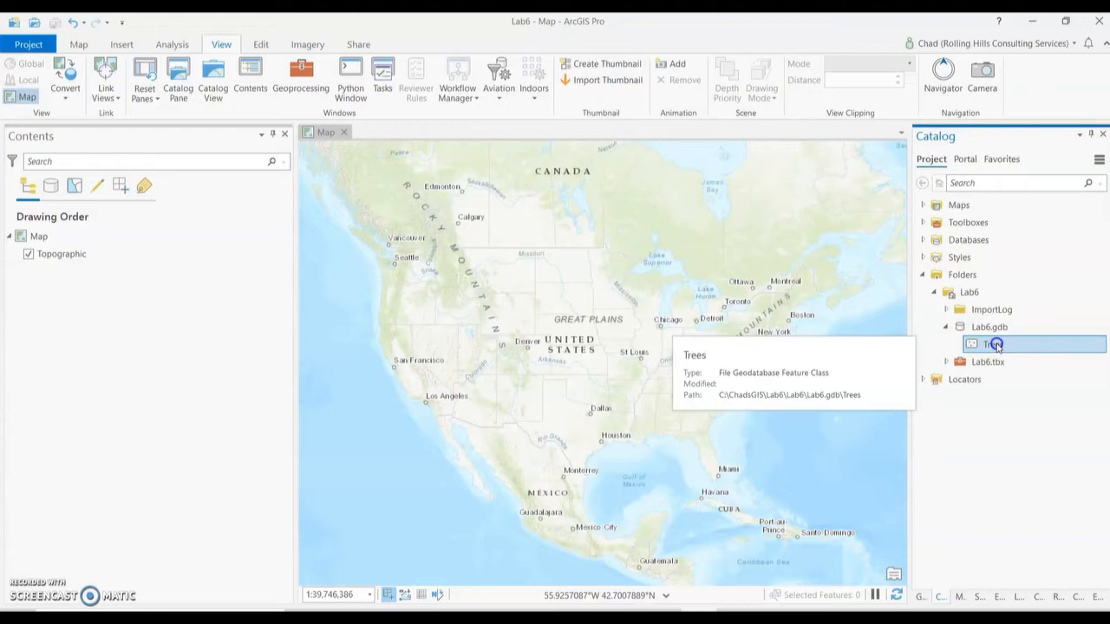
drag(996, 346, 595, 379)
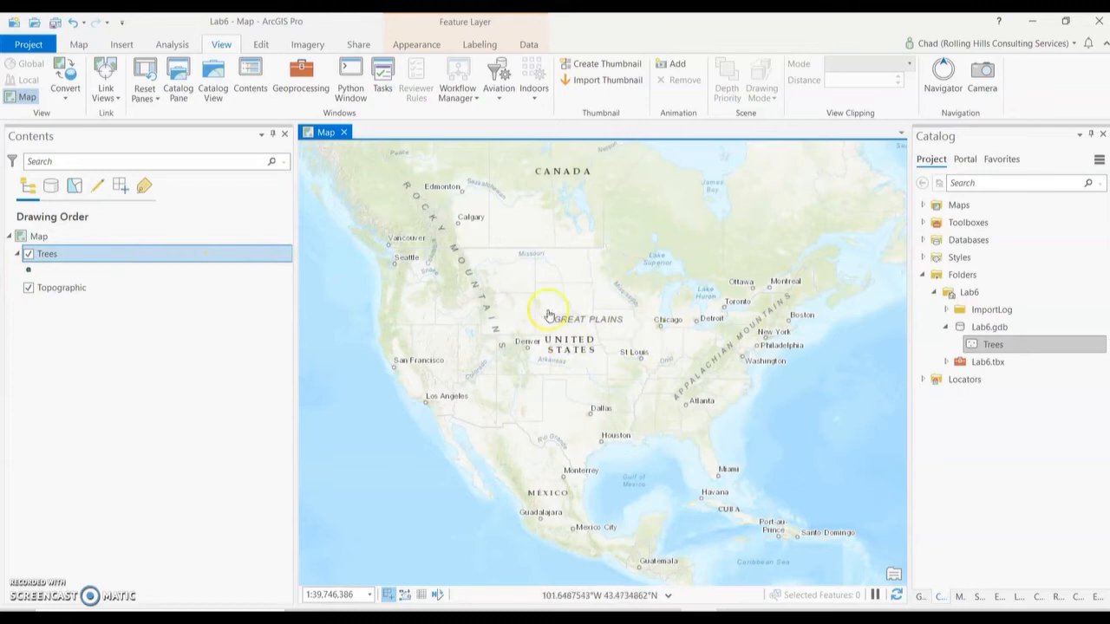
Open the attribute table of the Trees layer.
right_click(63, 255)
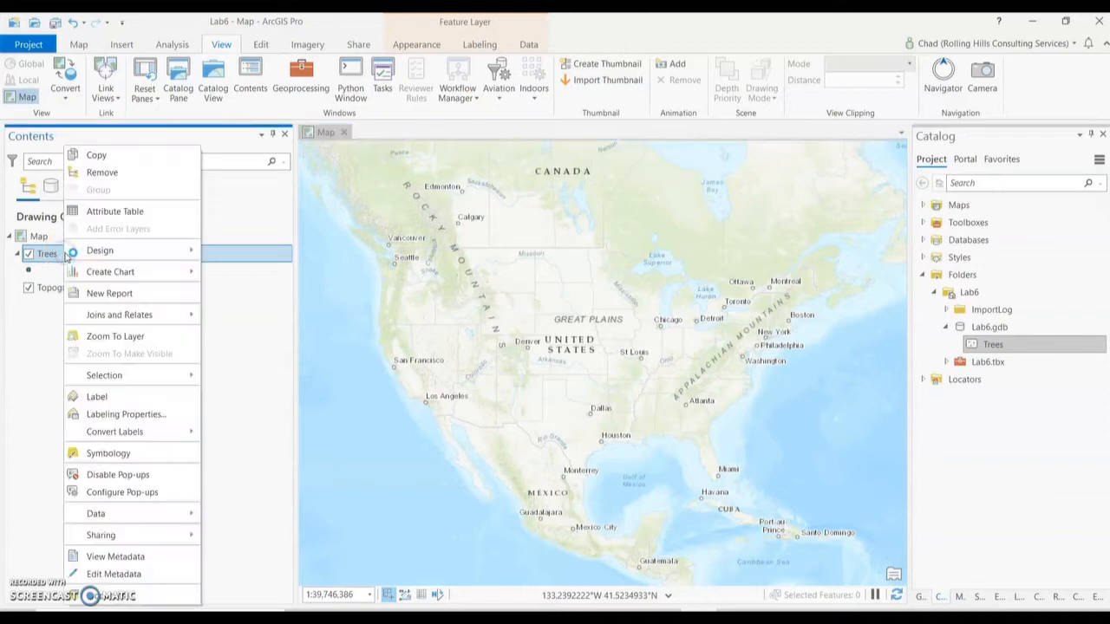
mouse_move(90, 256)
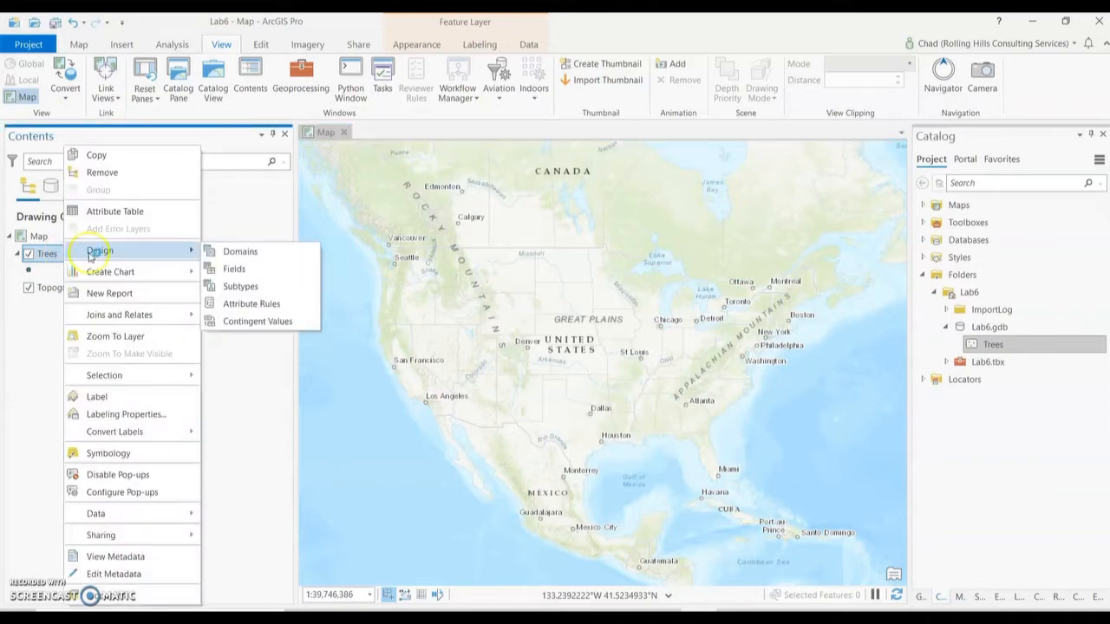
click(126, 214)
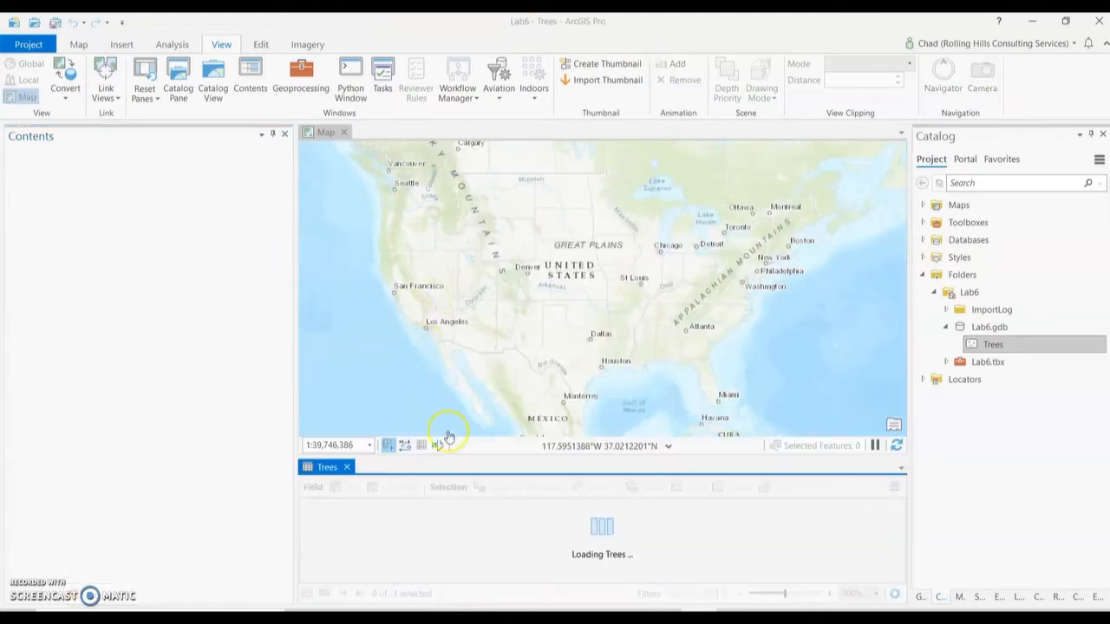
click(457, 524)
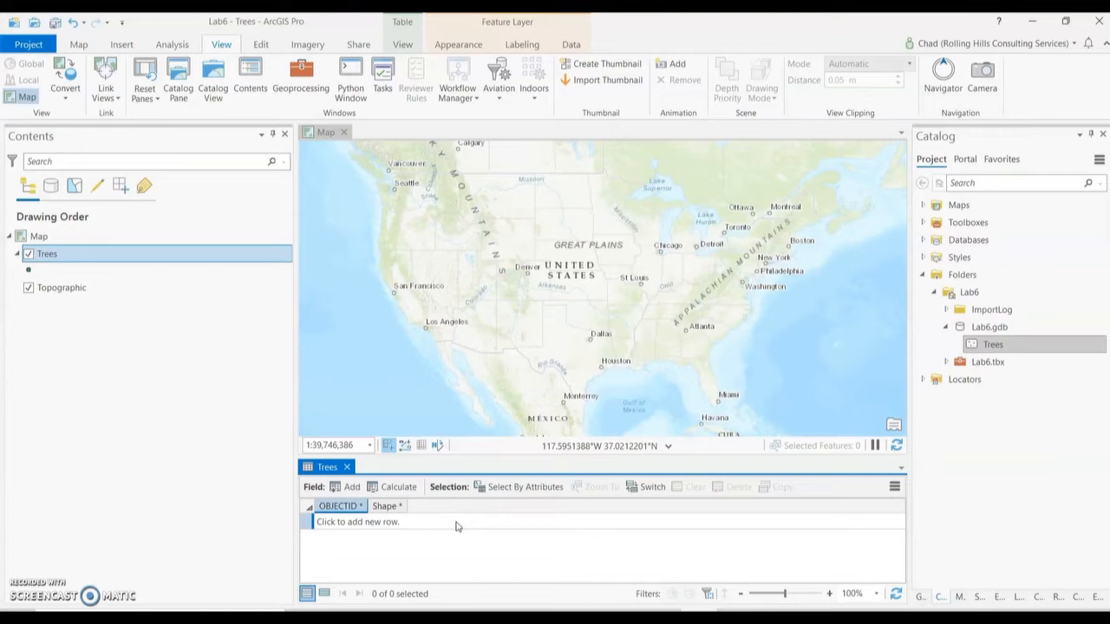
Add a new field named Type to the Trees attribute table.
click(348, 488)
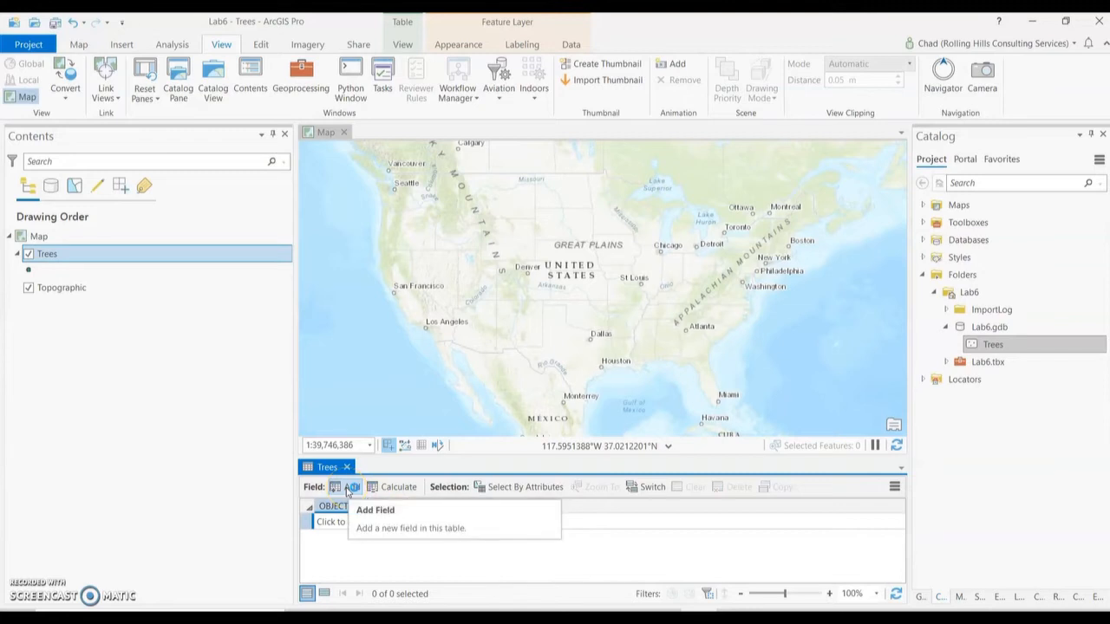
click(347, 488)
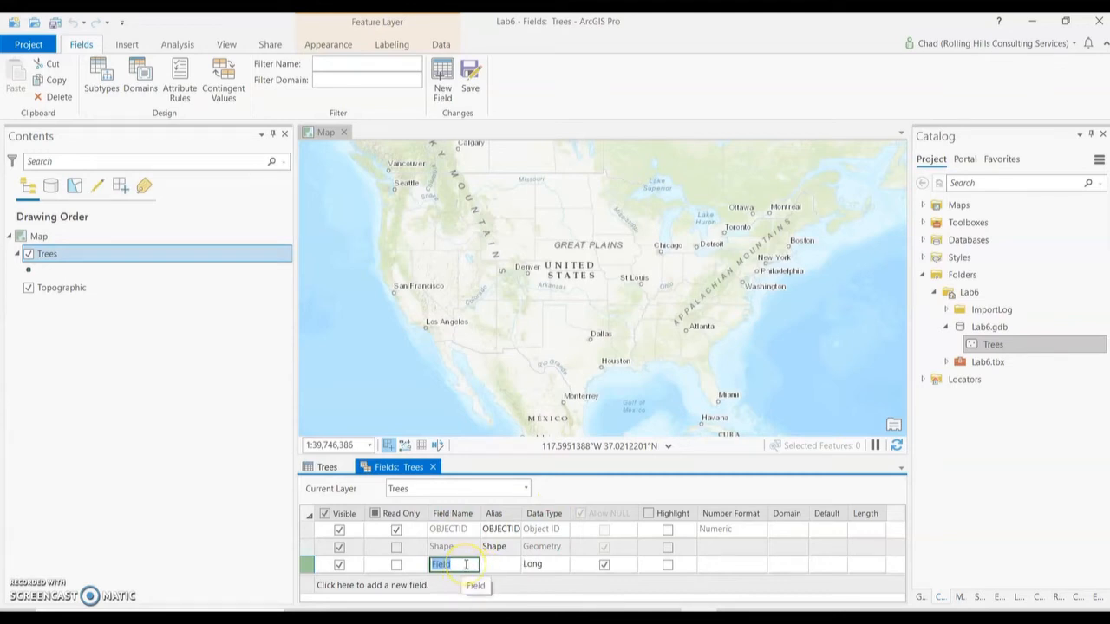
text(Type)
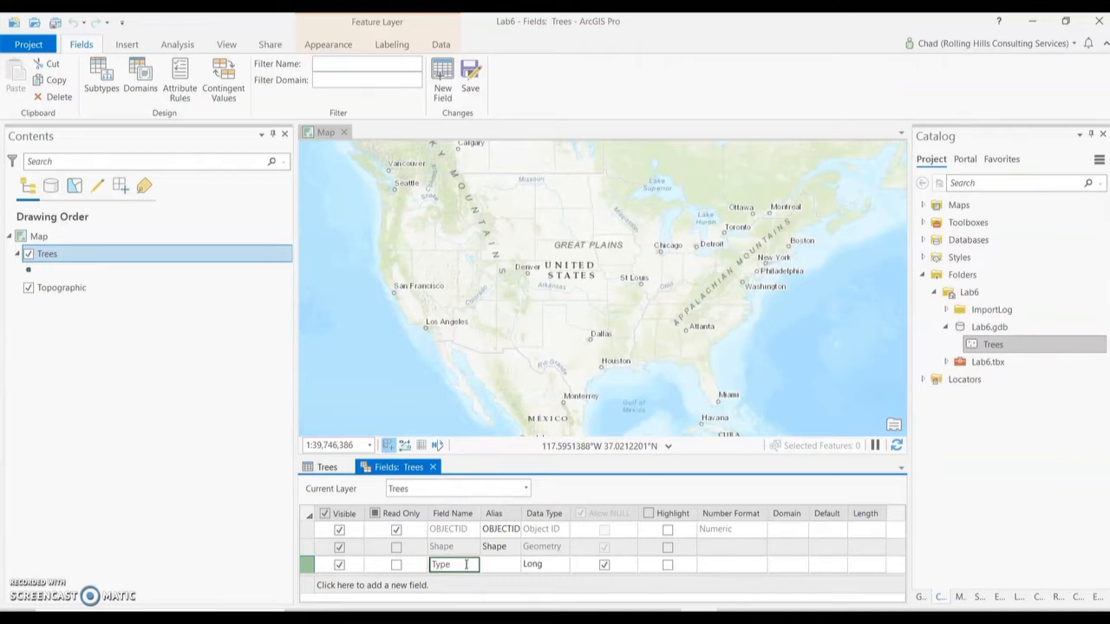
key(Return)
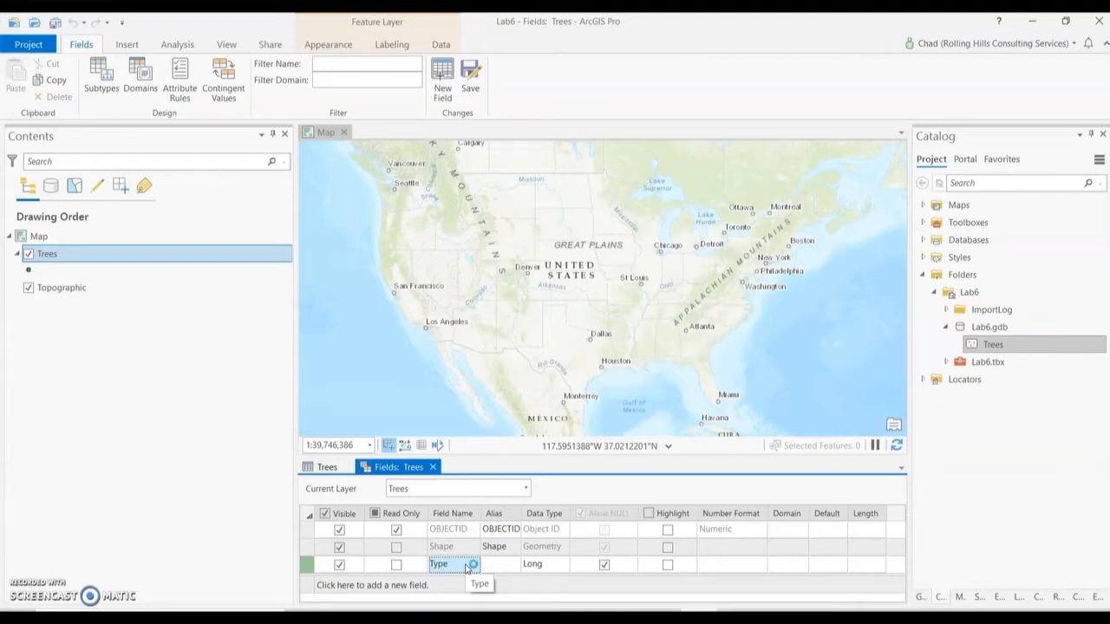
Set the data type of the Type field to Text.
click(565, 565)
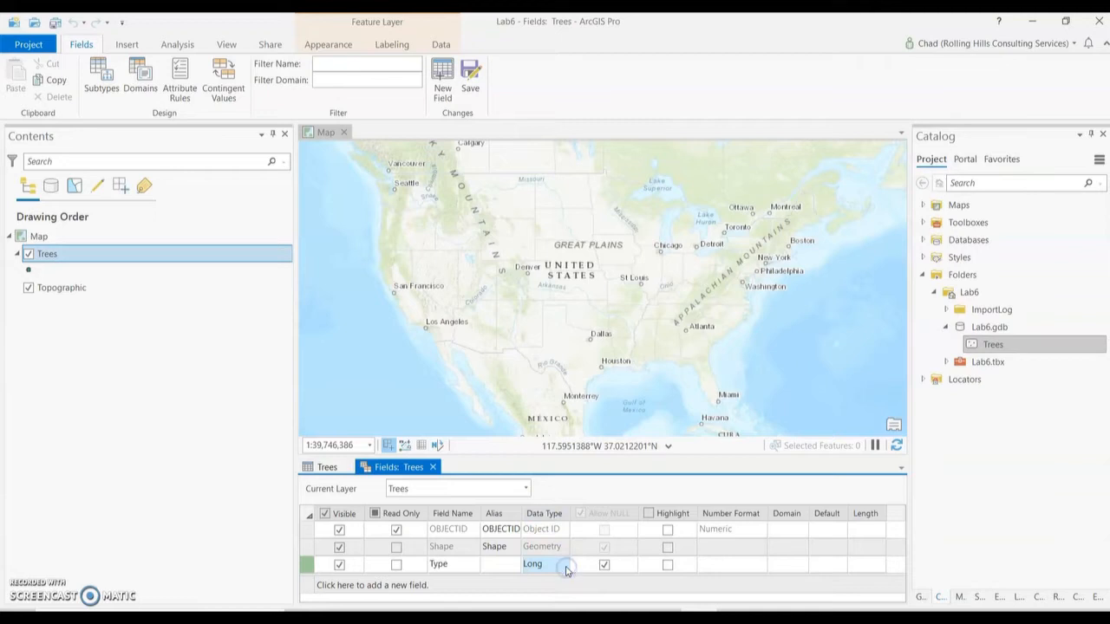
click(564, 566)
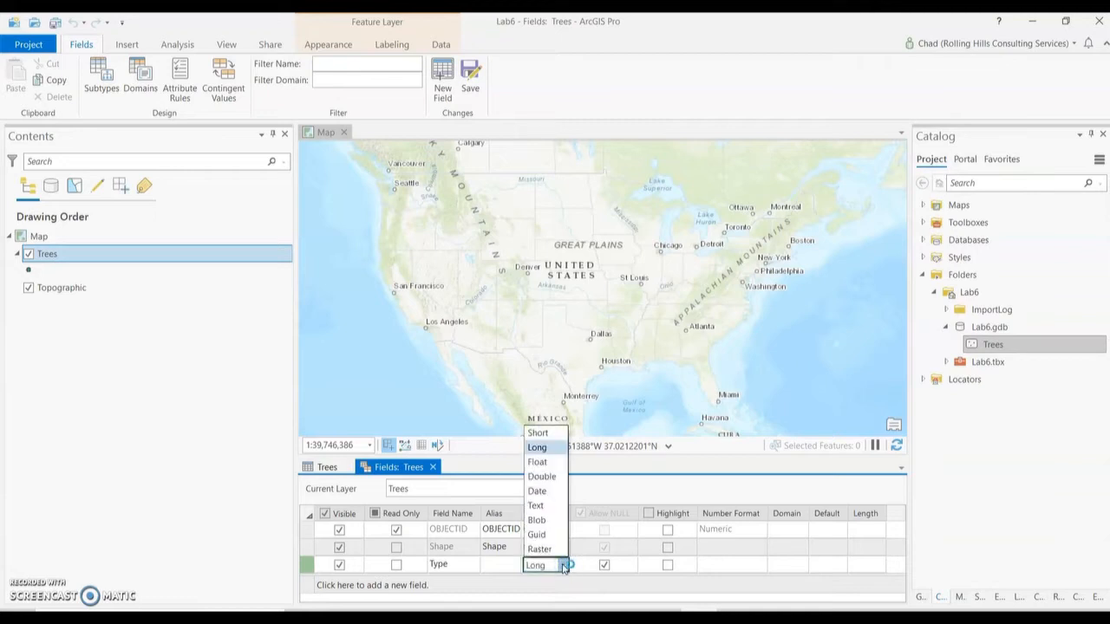
click(541, 477)
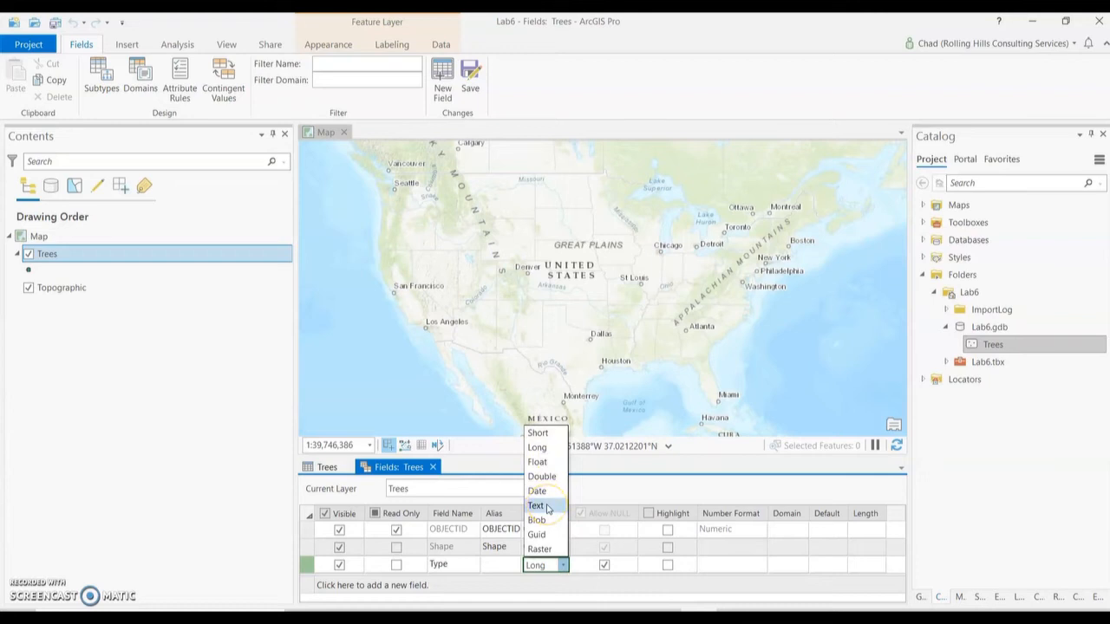
click(547, 509)
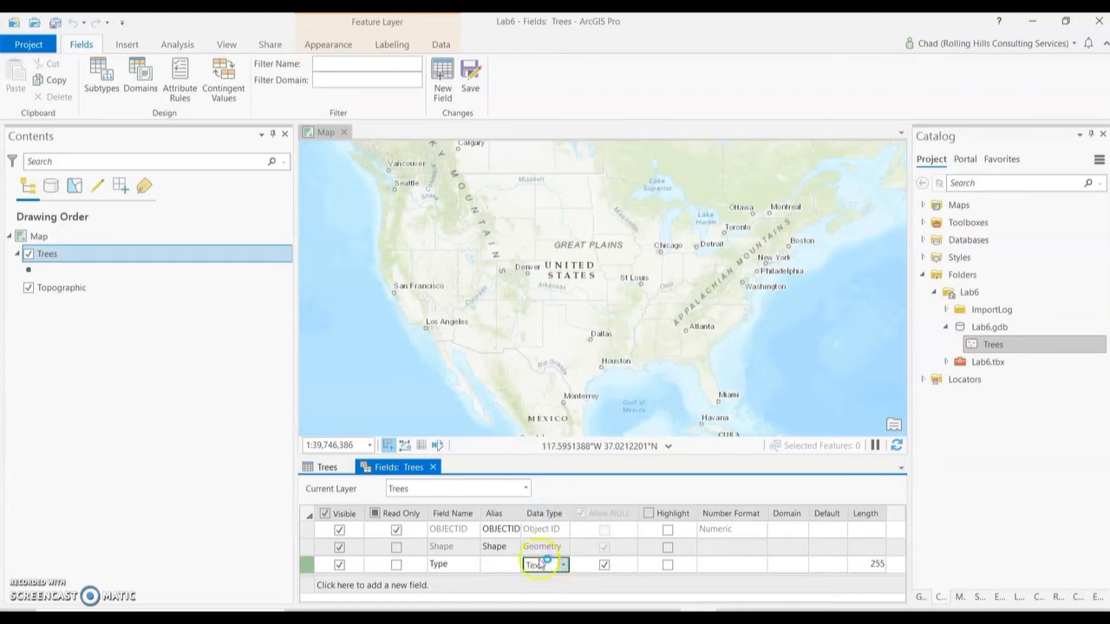
click(874, 552)
click(876, 563)
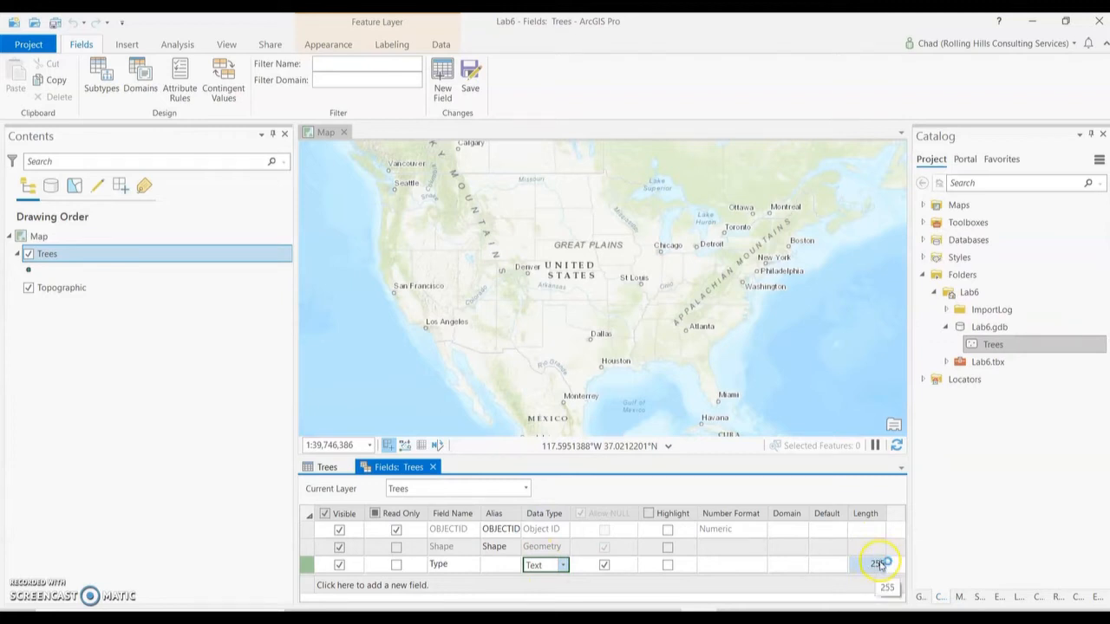
click(459, 568)
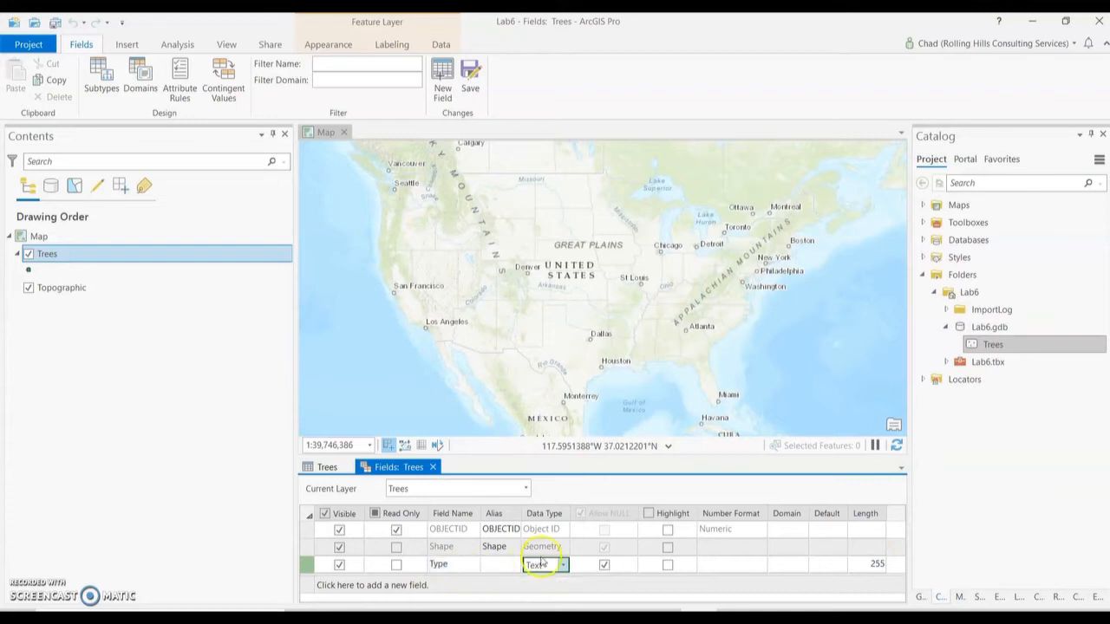
click(638, 567)
click(443, 566)
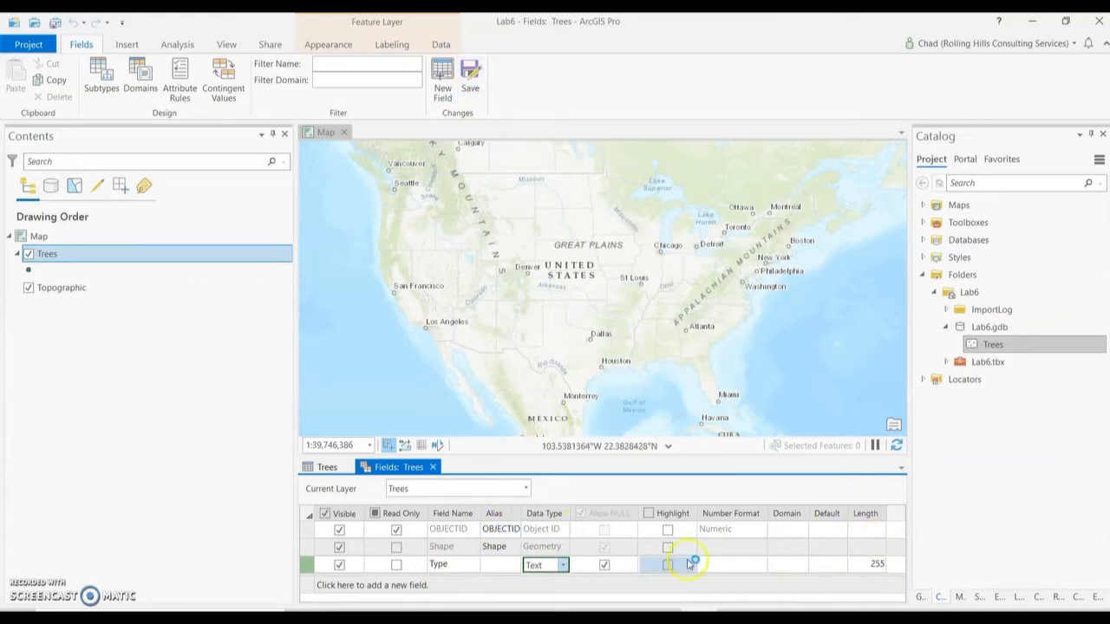
click(605, 564)
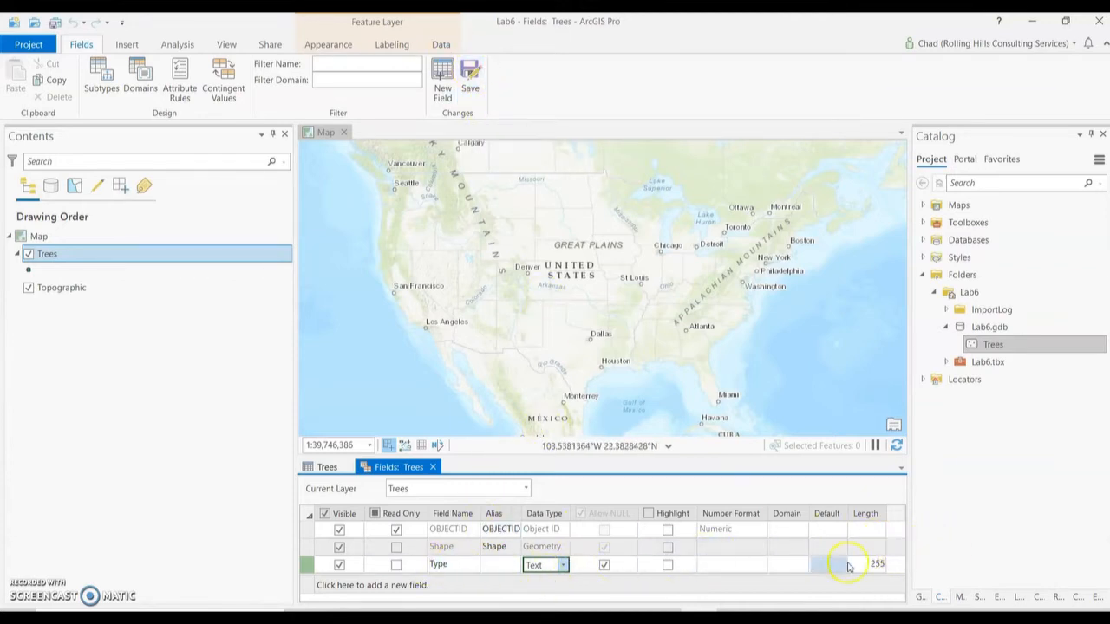
Save the field changes, then close the Fields view and the Trees attribute table.
click(470, 76)
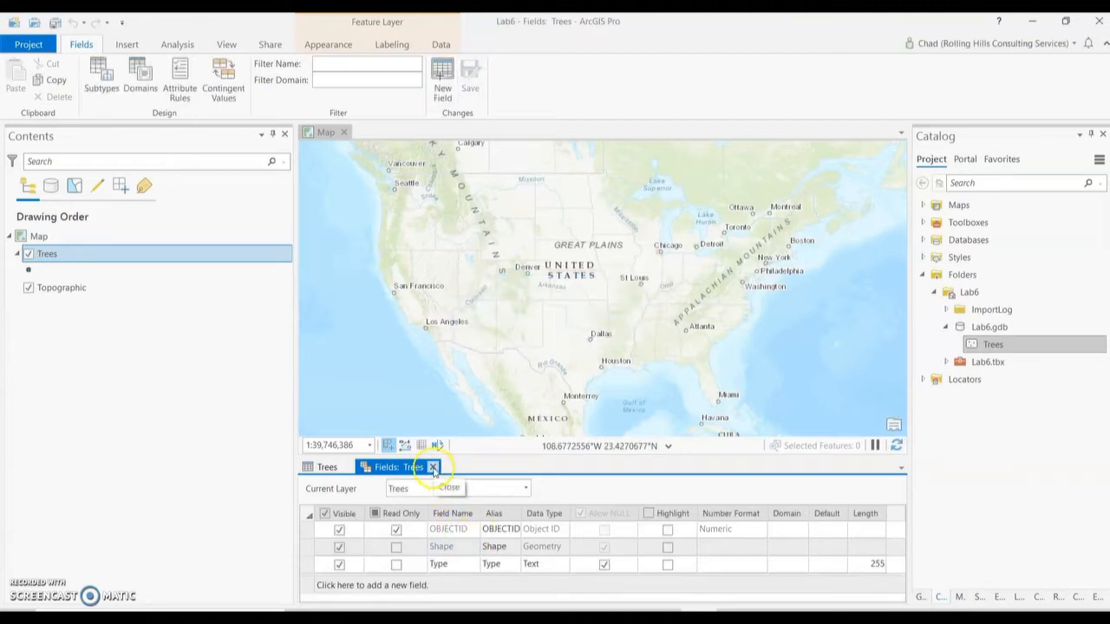
click(433, 468)
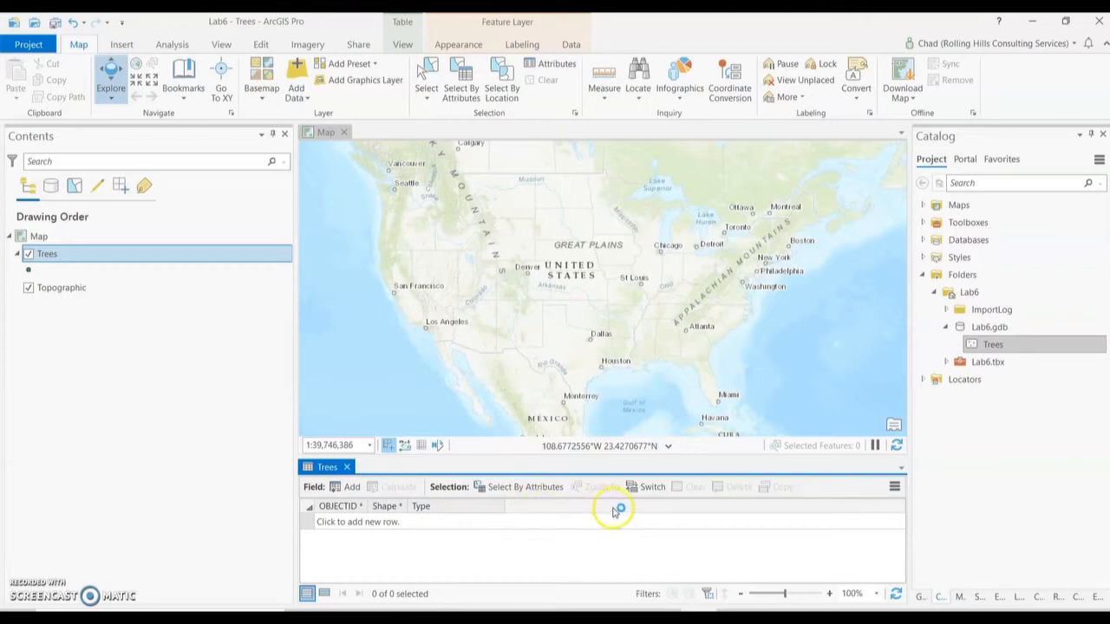
click(347, 468)
click(119, 256)
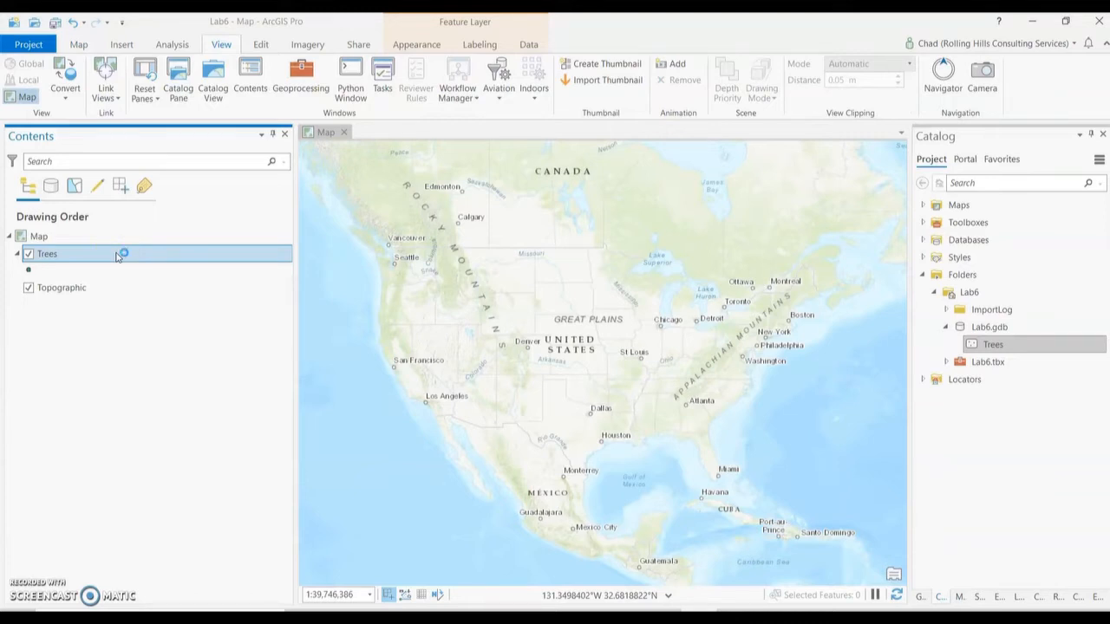
click(120, 257)
click(120, 257)
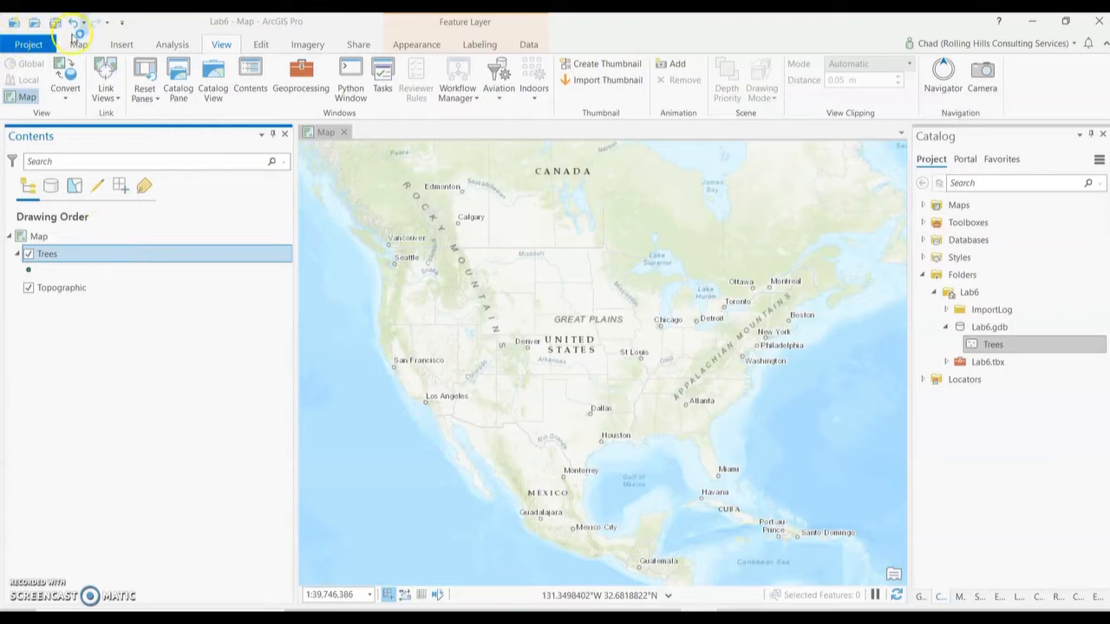
Locate Fayette, Iowa on the map by searching for "Fayette, Iowa".
click(79, 44)
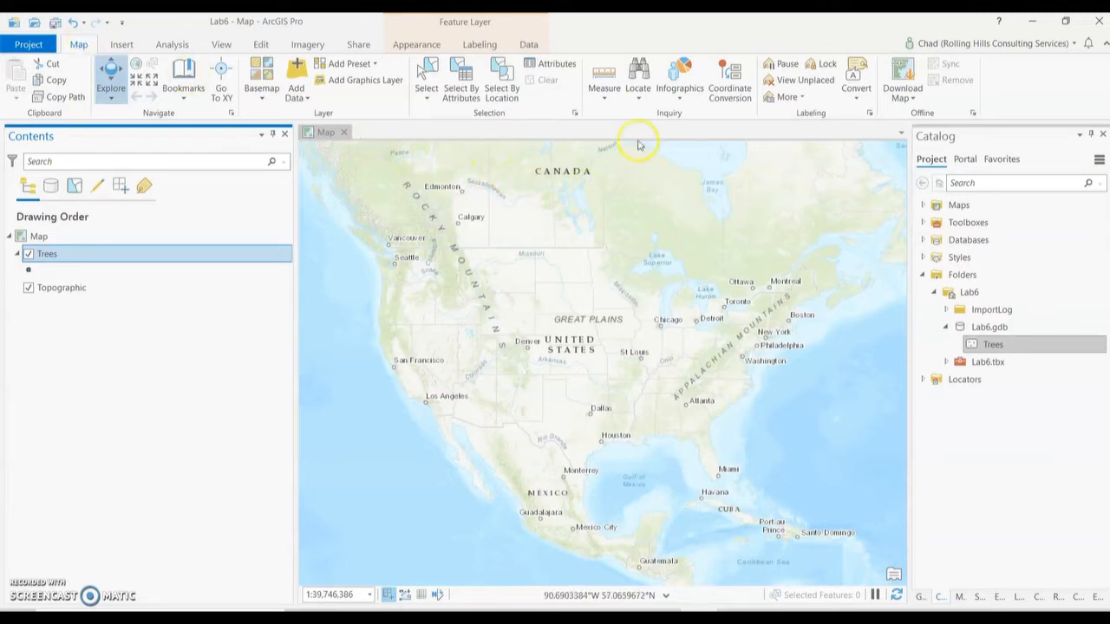
click(640, 79)
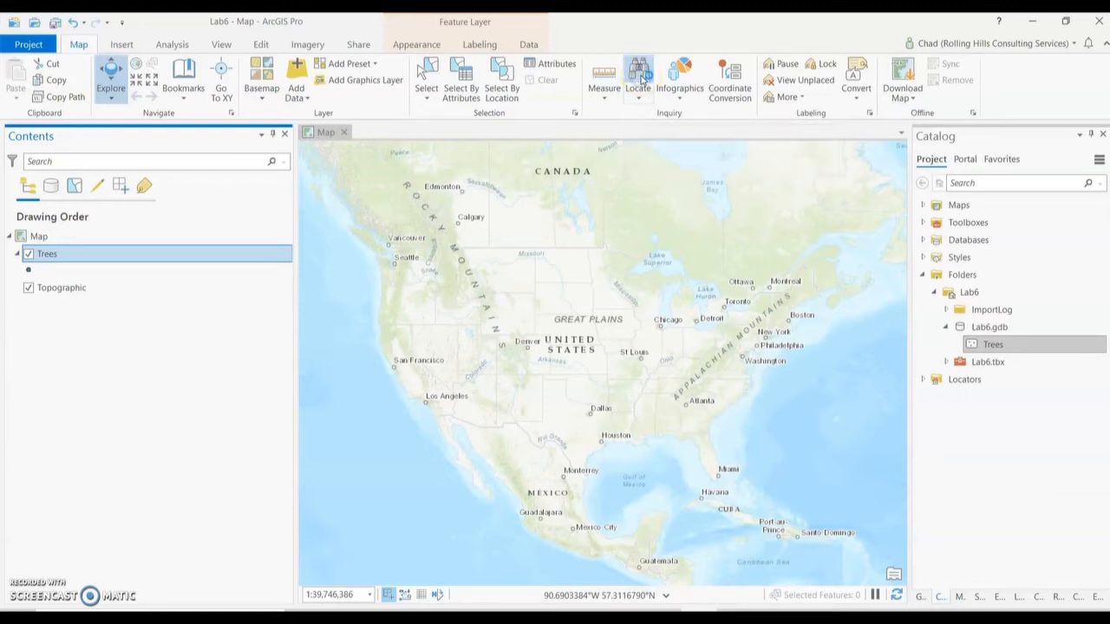
click(985, 182)
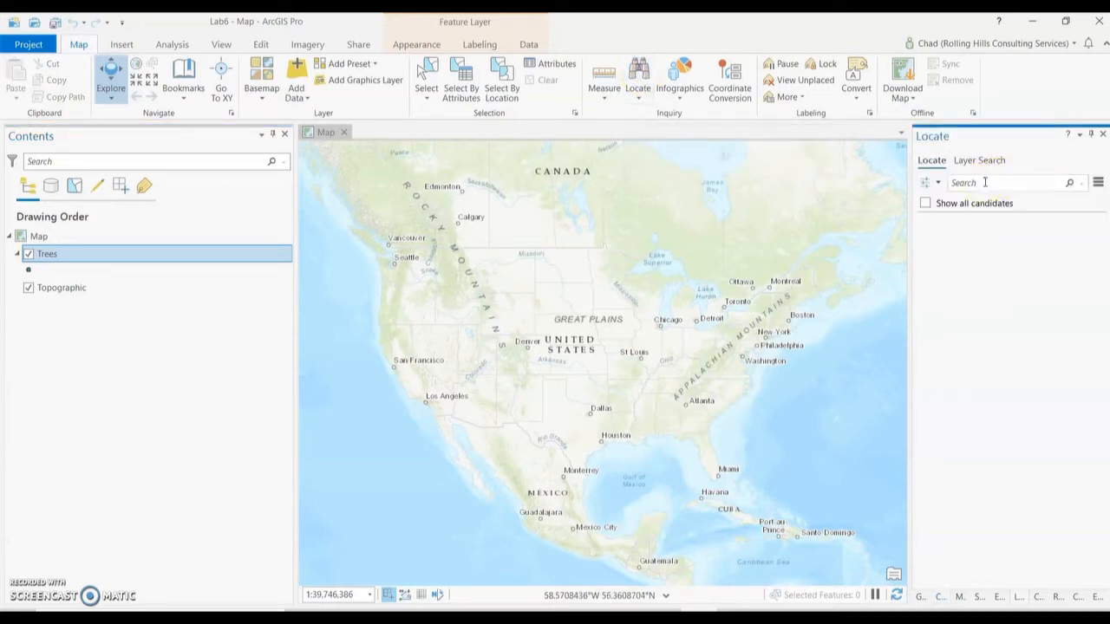
text(Fayette)
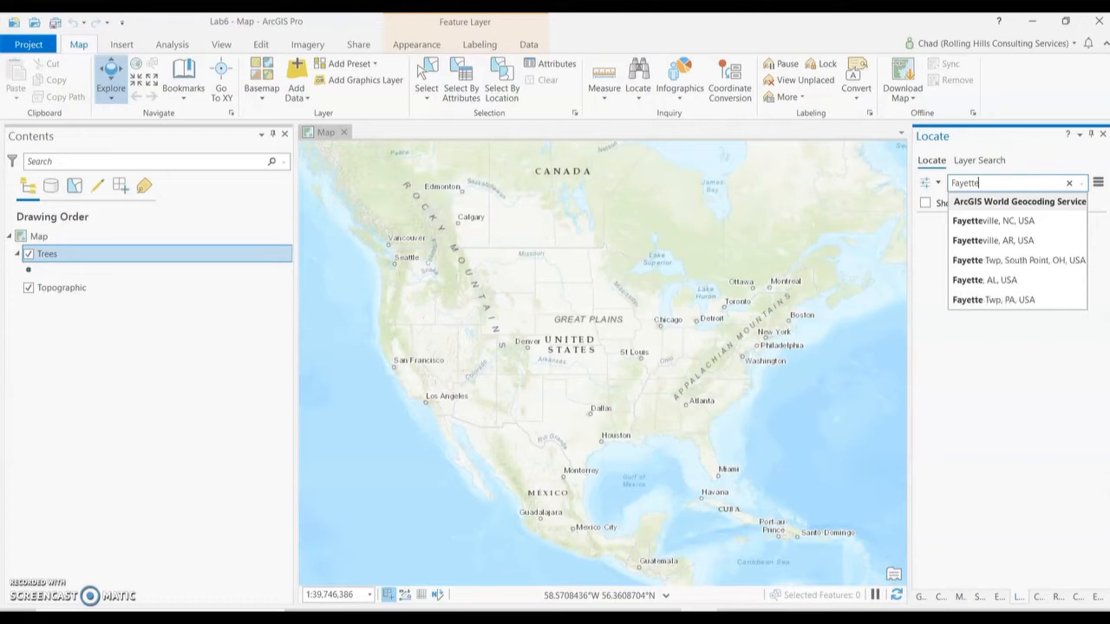
text(, Iowa)
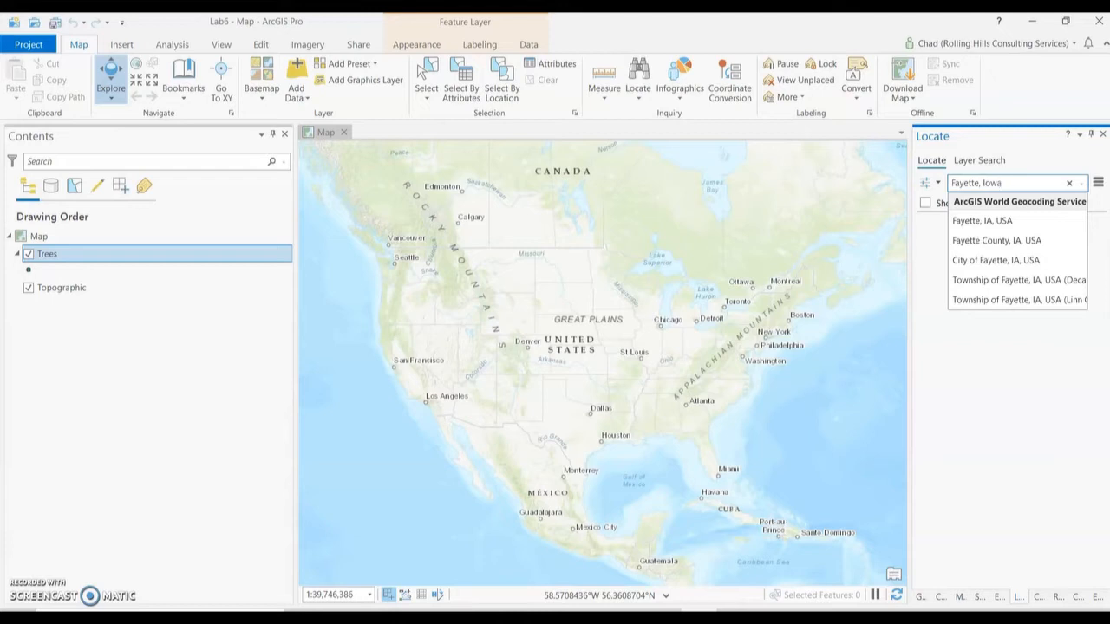
key(Return)
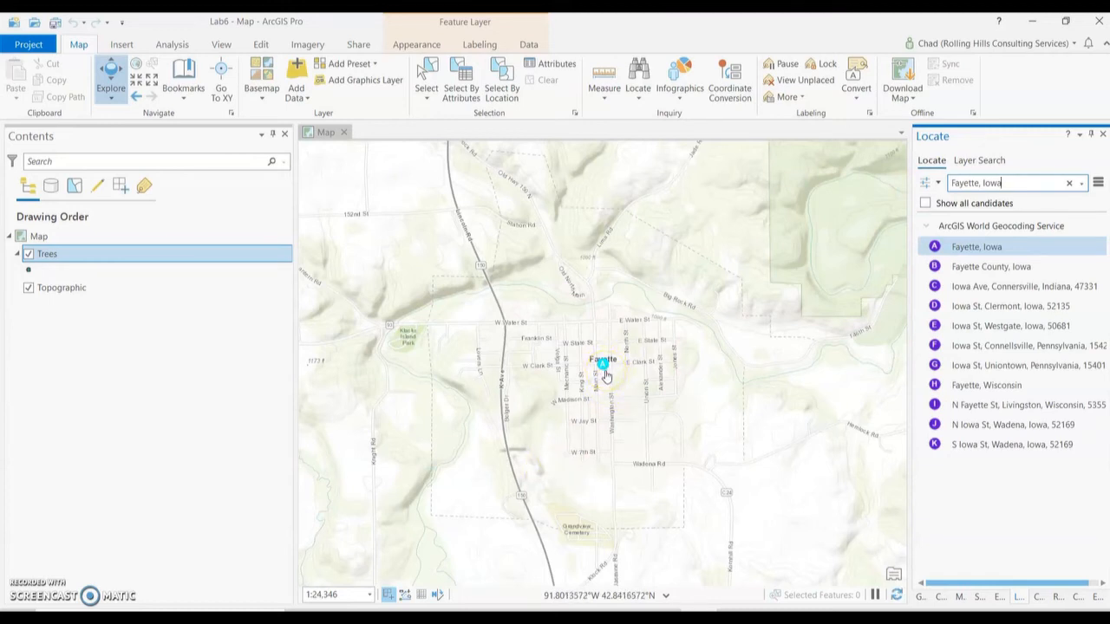
Change the map's basemap to Imagery with Labels.
click(260, 77)
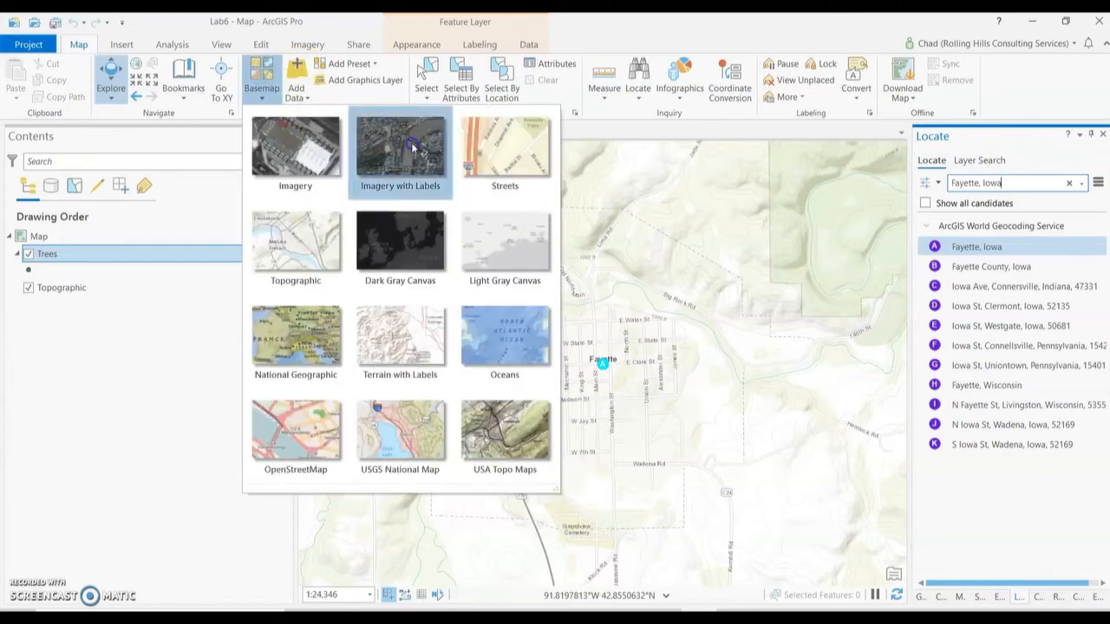
click(411, 143)
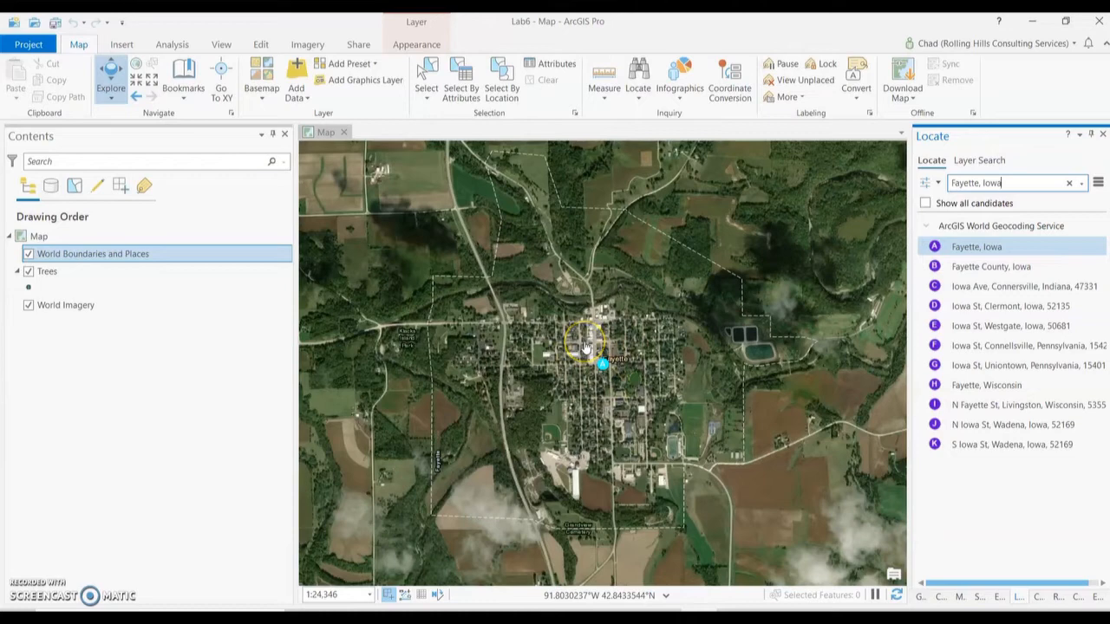
click(593, 347)
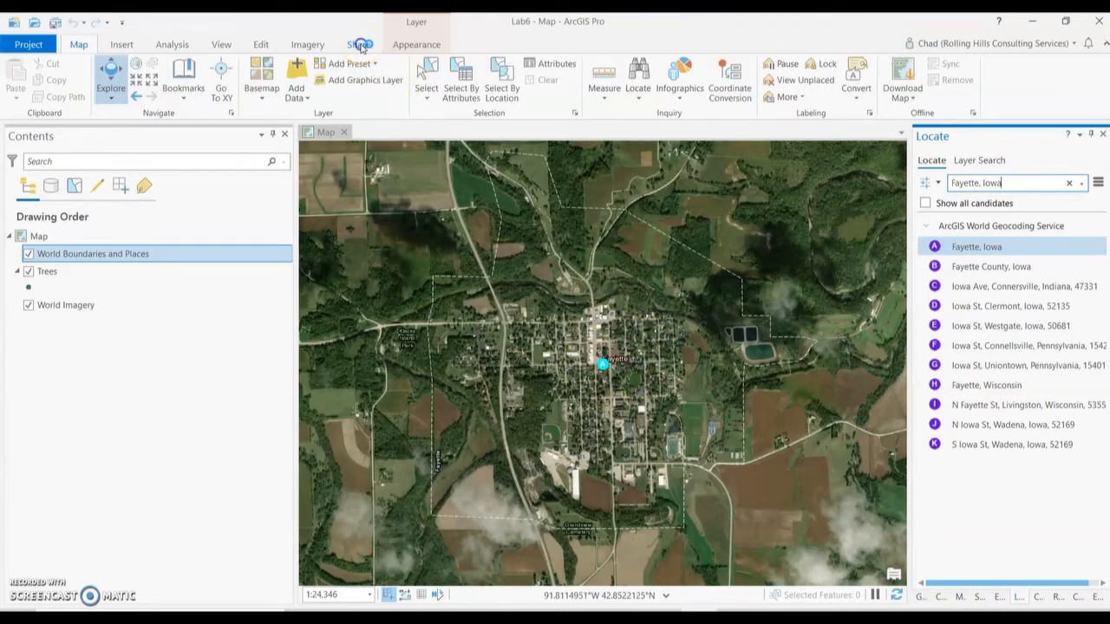
Start sharing the map as a new web map and name it with the author's first name followed by "sMap".
click(360, 46)
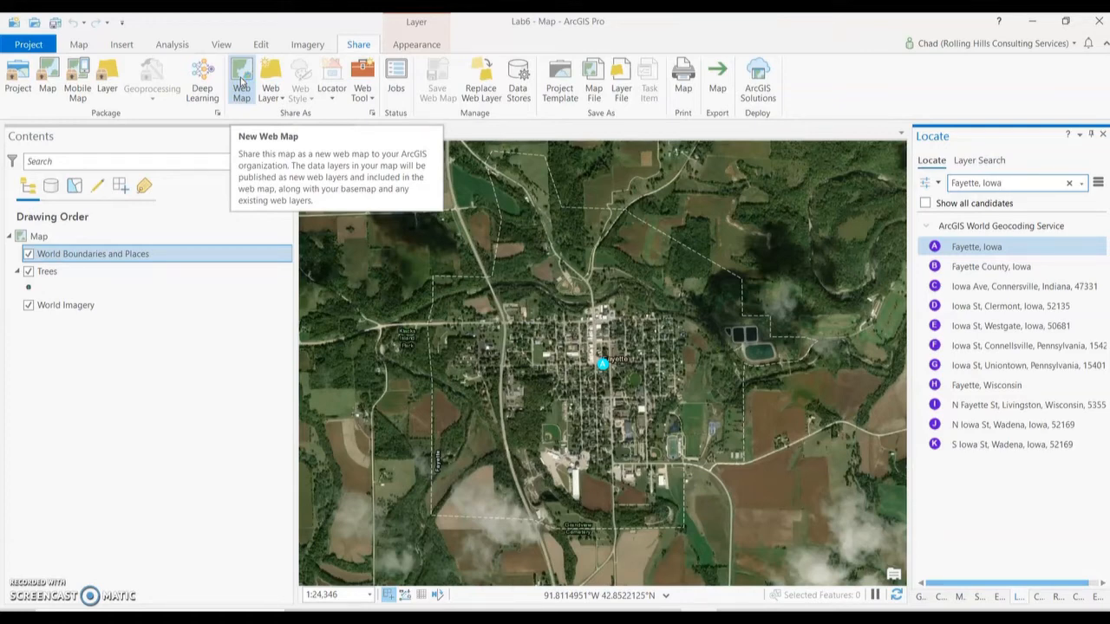
click(241, 81)
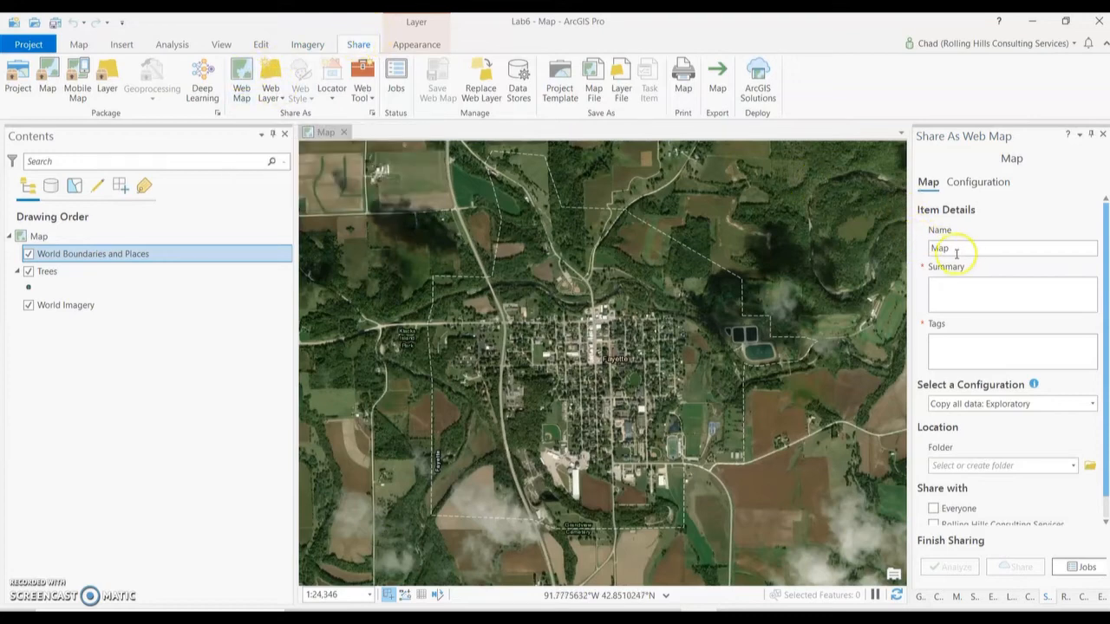
drag(951, 248, 918, 247)
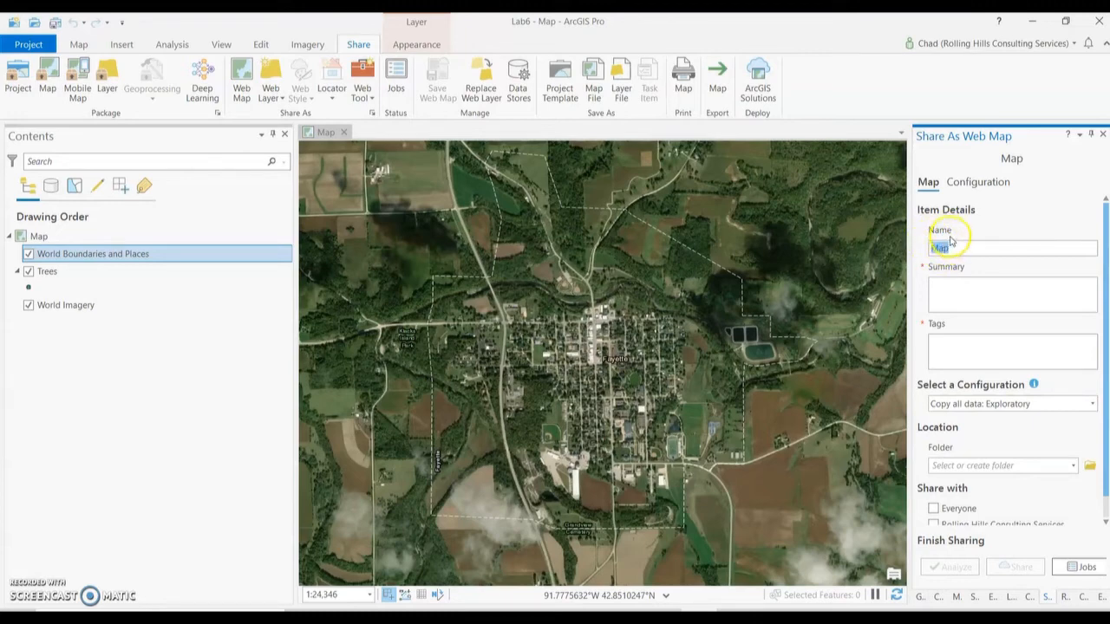
text(Chad)
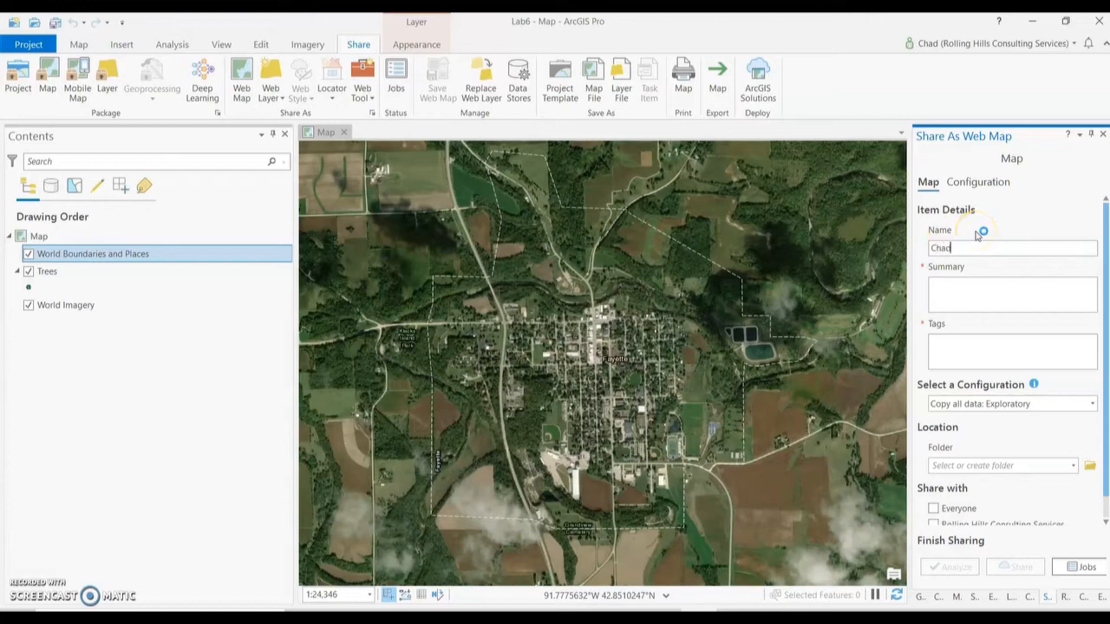
text(sMap)
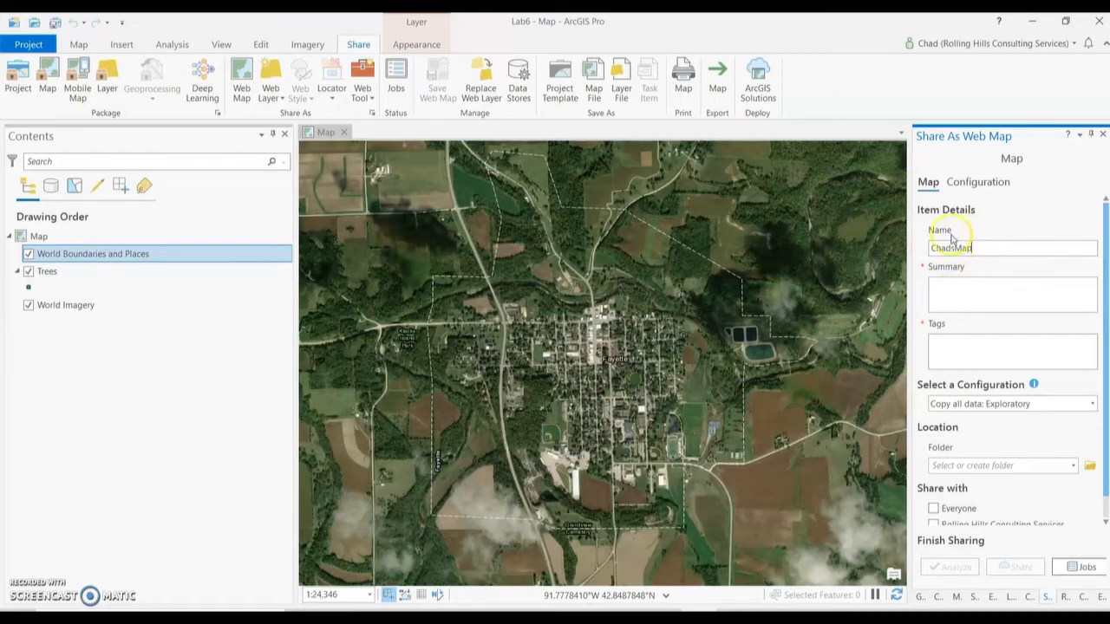
Enter the web map summary "This is my map for mapping trees in Lab 6." and add the tag Lab6.
click(959, 284)
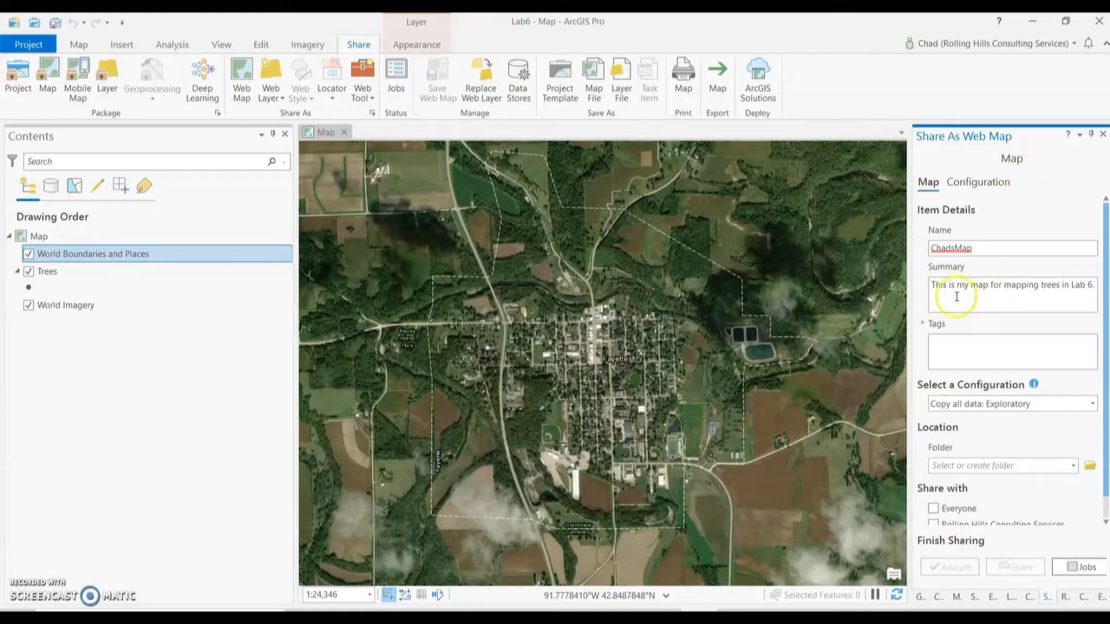
click(960, 341)
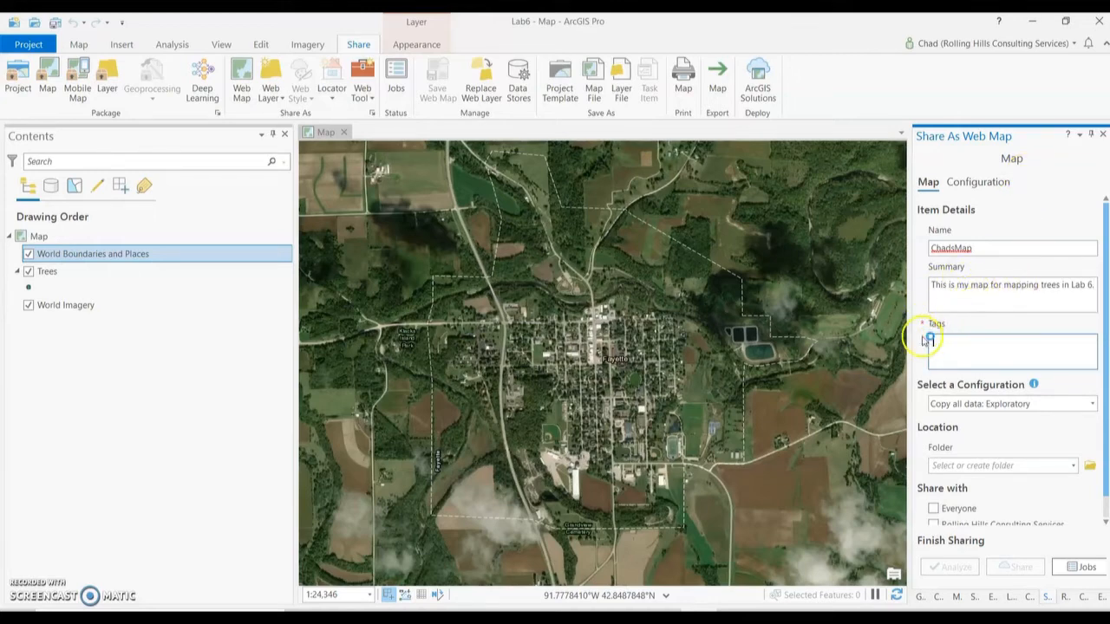
click(980, 341)
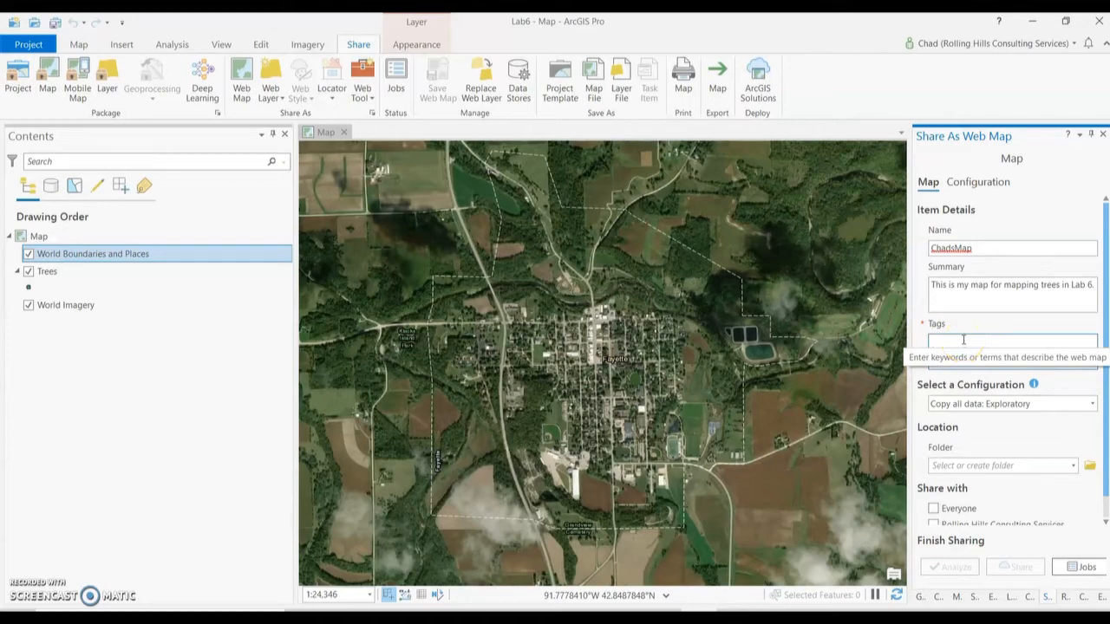
click(962, 340)
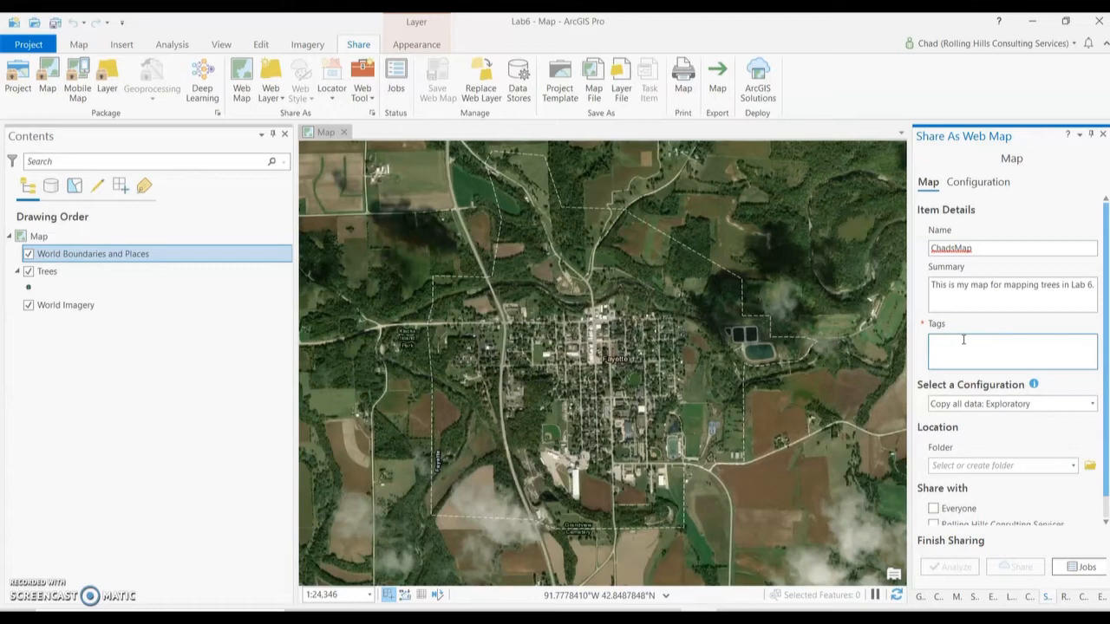
text(l)
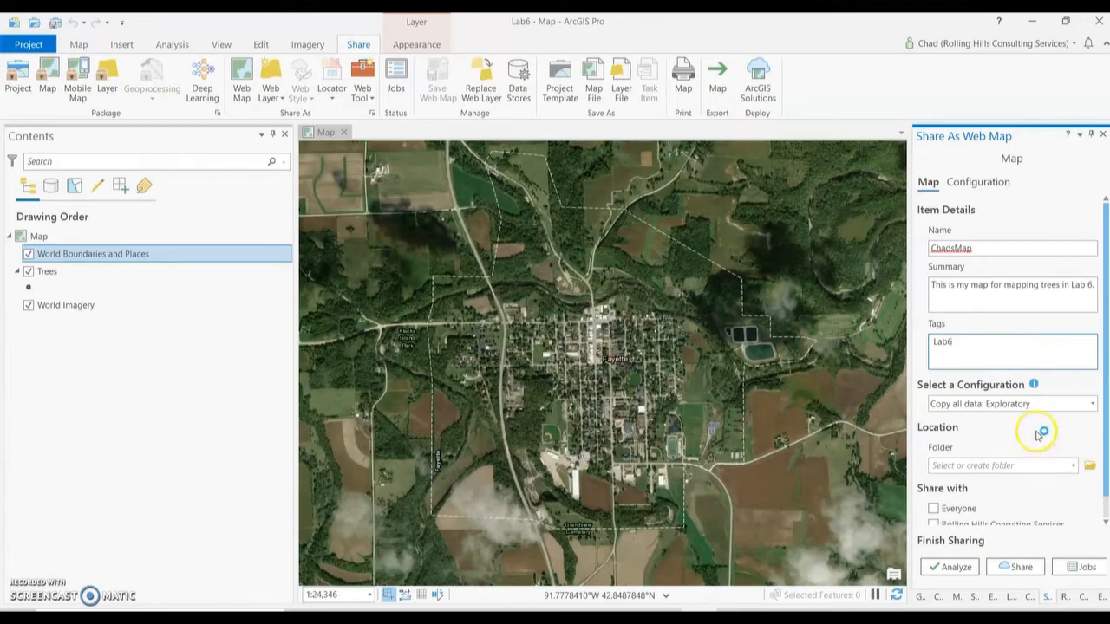
Set the web map's configuration to Copy all data: Editable.
click(1091, 404)
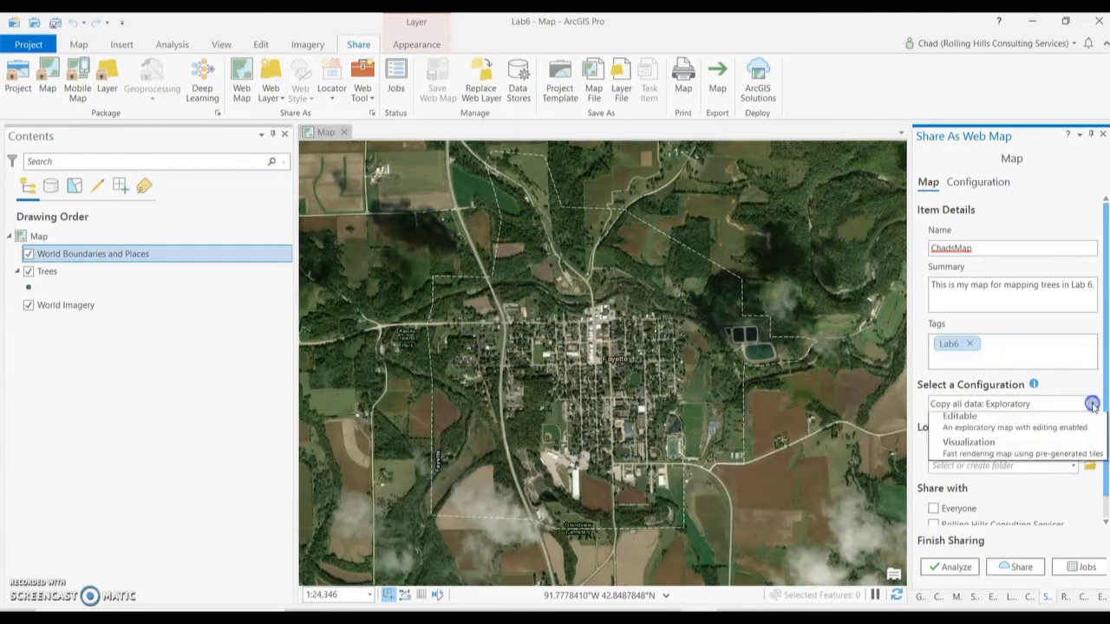
click(1079, 375)
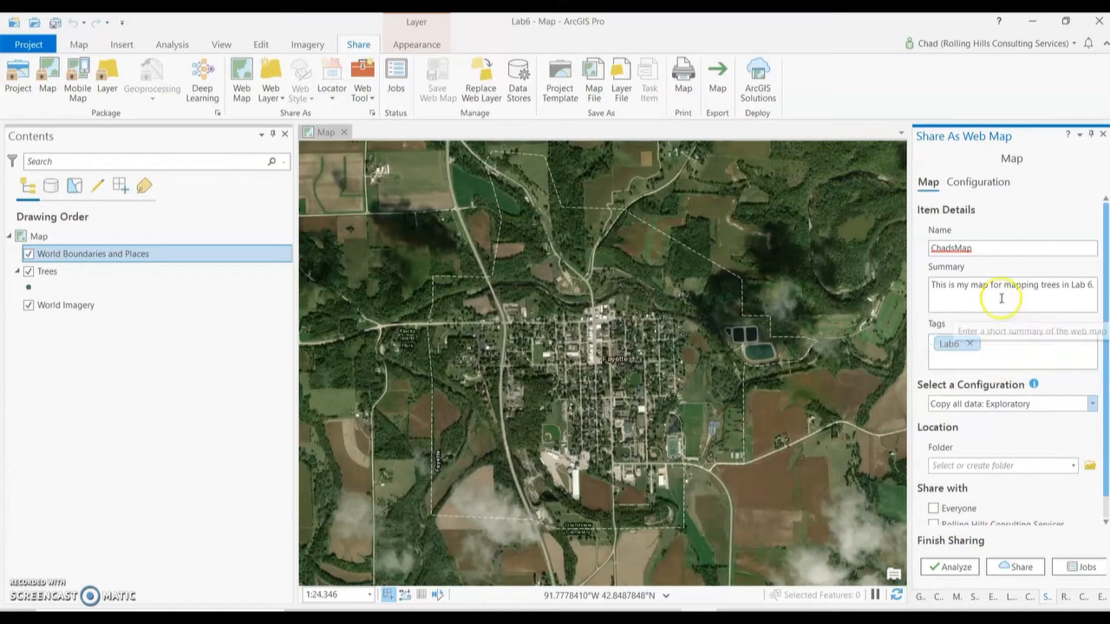
click(1091, 404)
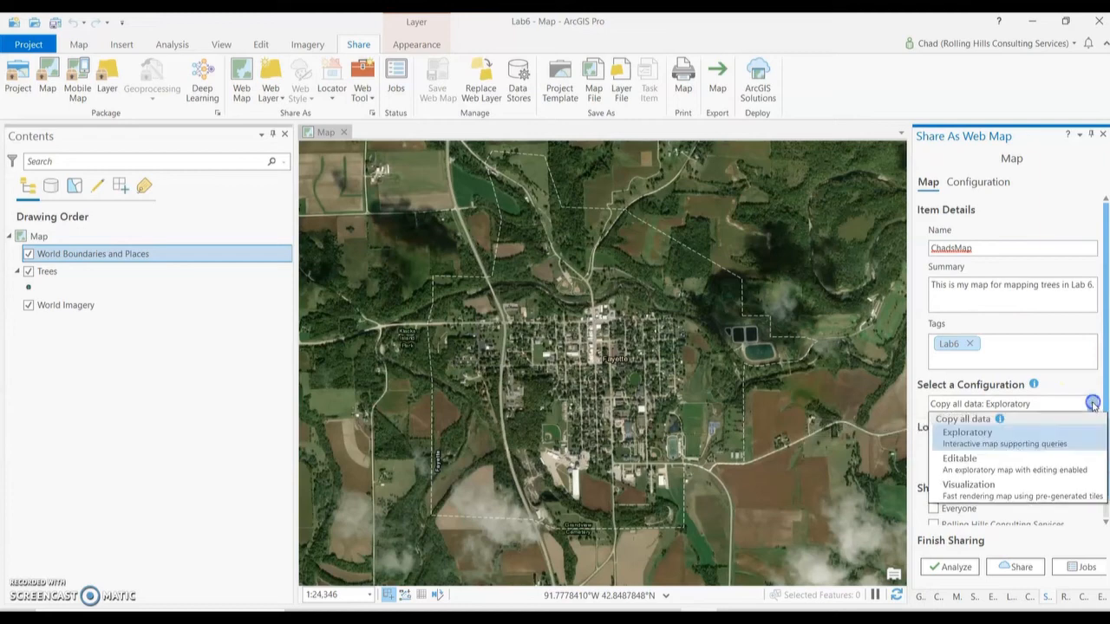
click(1031, 460)
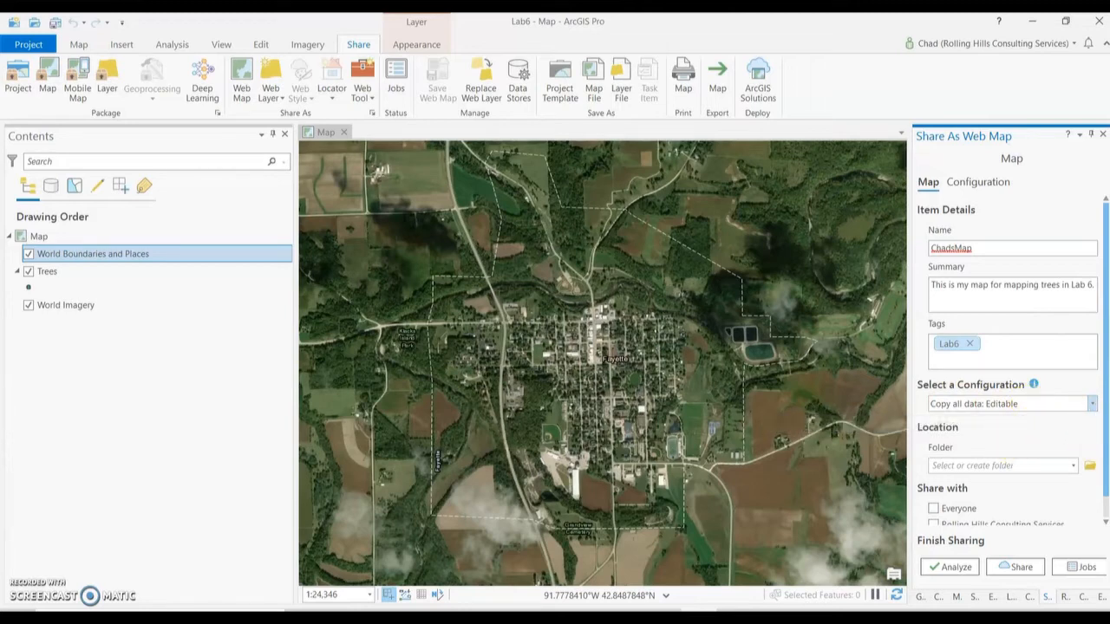
Share the web map with the Rolling Hills Consulting Services organization only, leaving Everyone unselected.
scroll(1101, 414, down, 1)
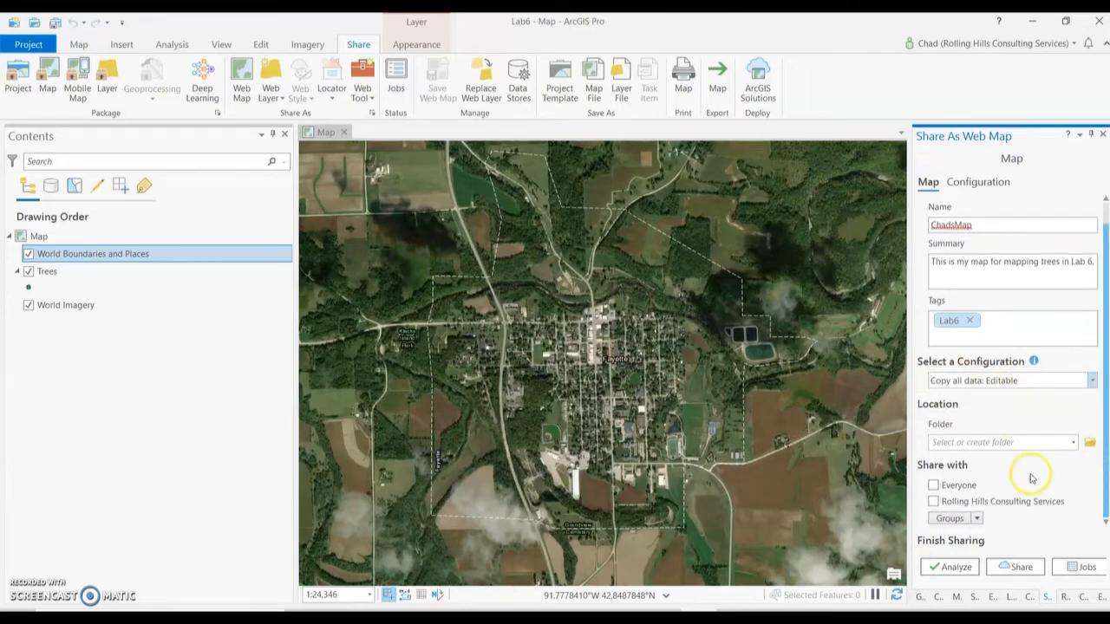
click(936, 486)
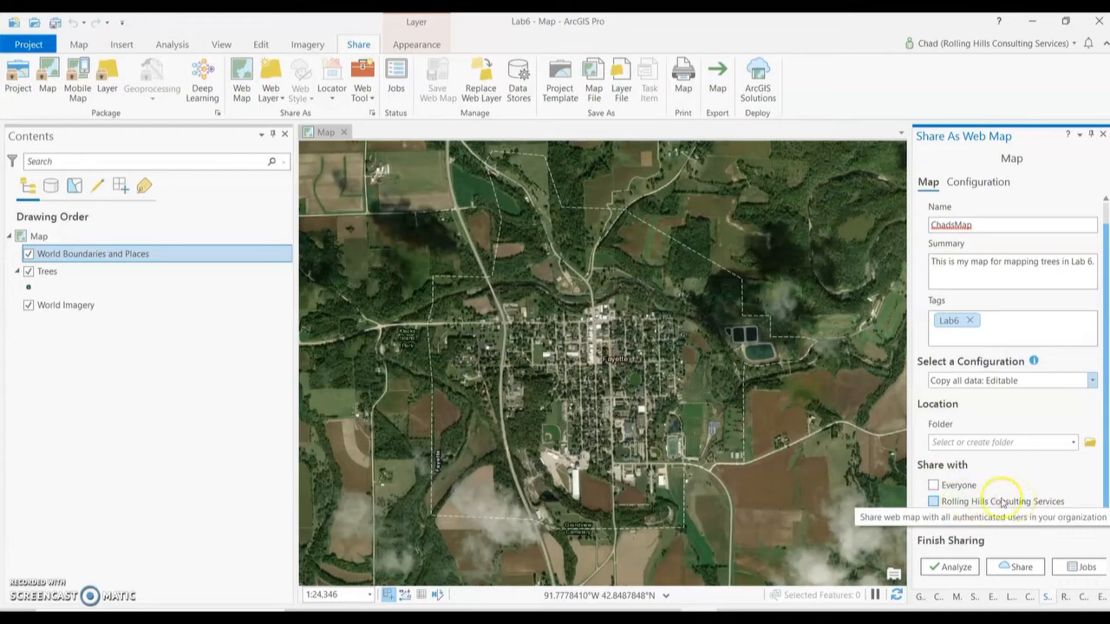
click(1017, 502)
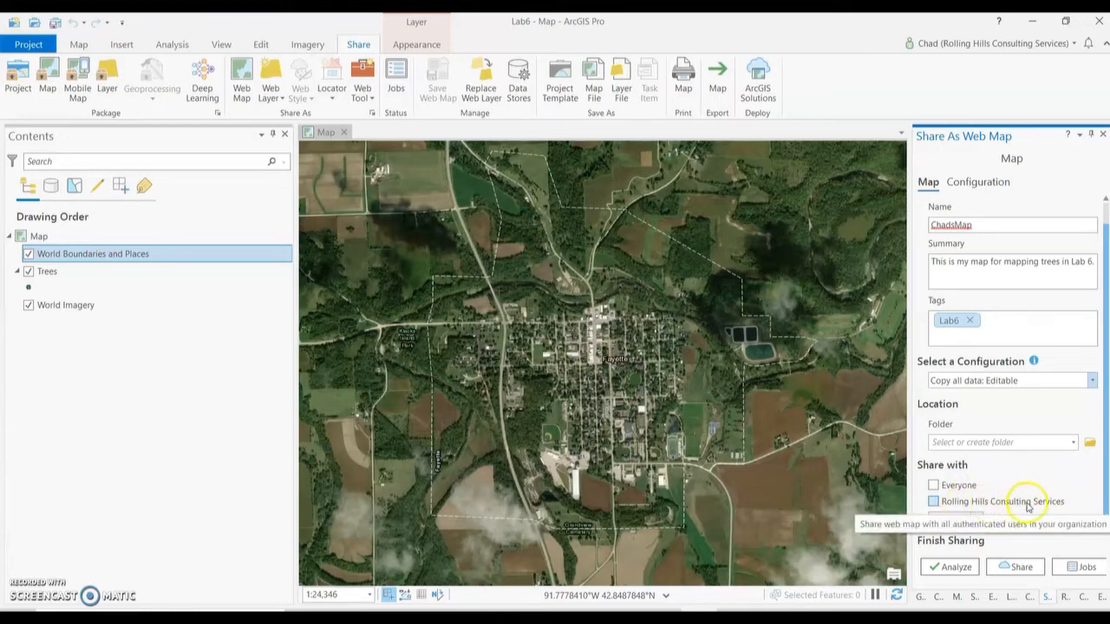
click(939, 502)
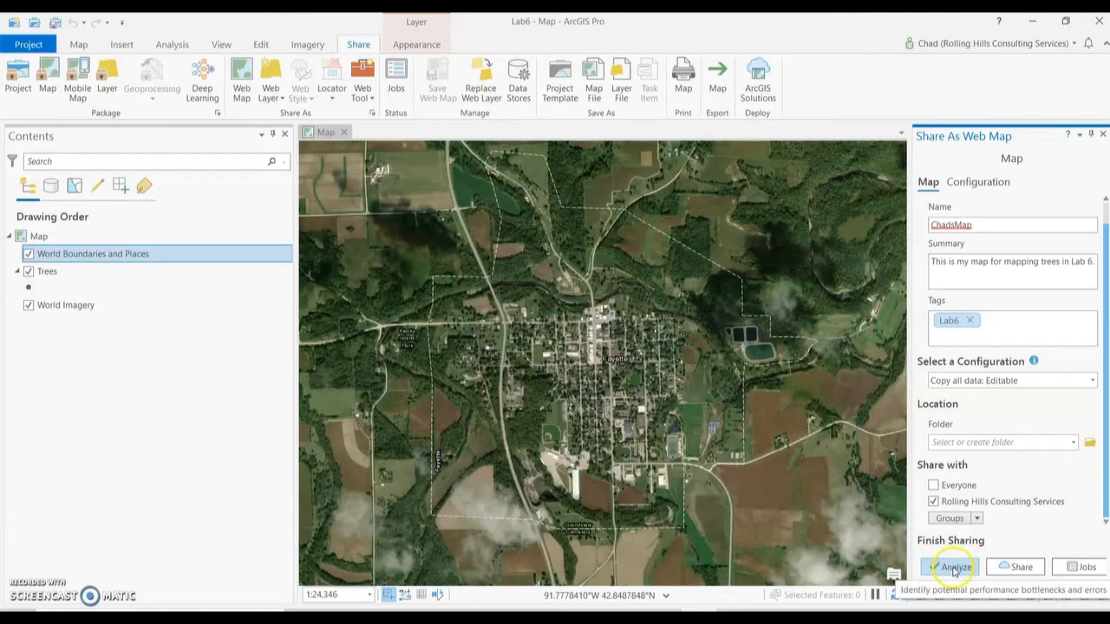
Analyze the web map for publishing problems and examine the analyzer message listed for the Trees layer.
click(954, 568)
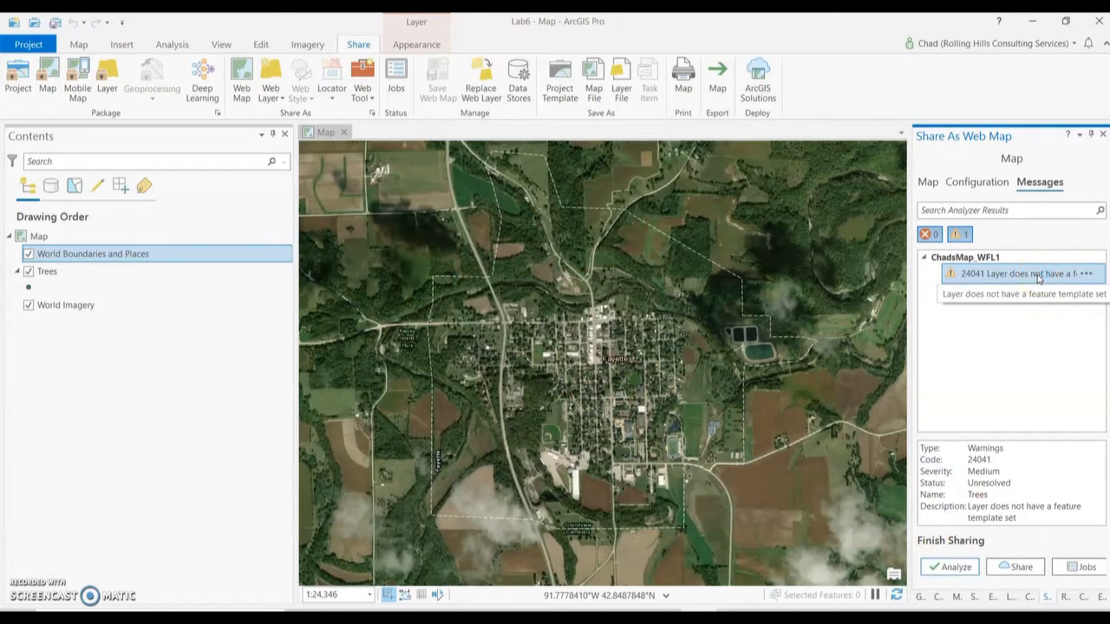
right_click(990, 274)
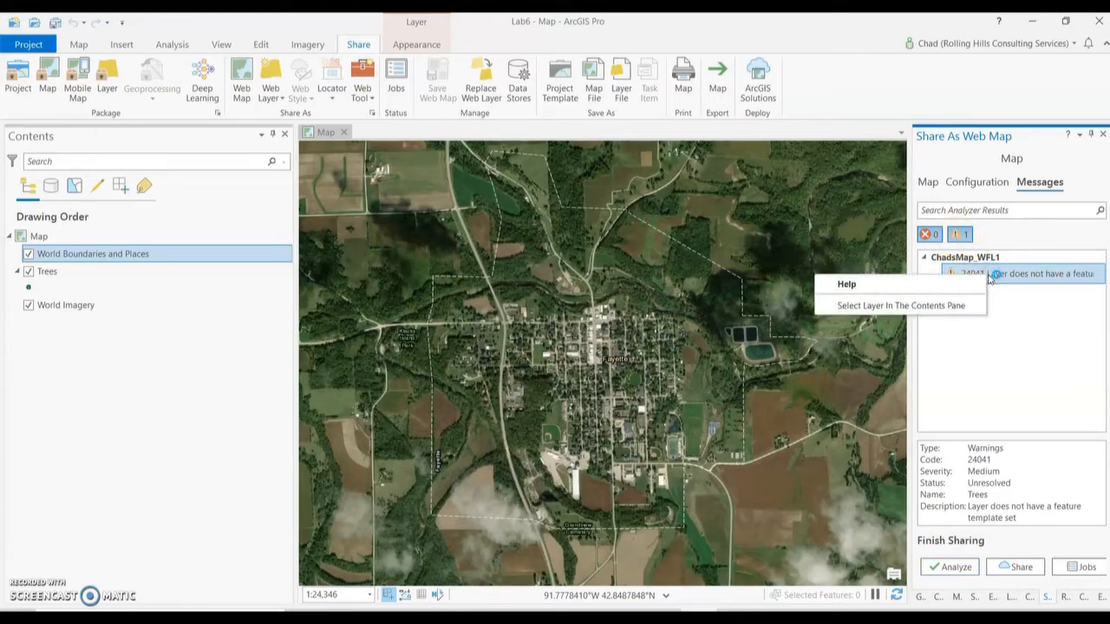
click(963, 235)
click(963, 235)
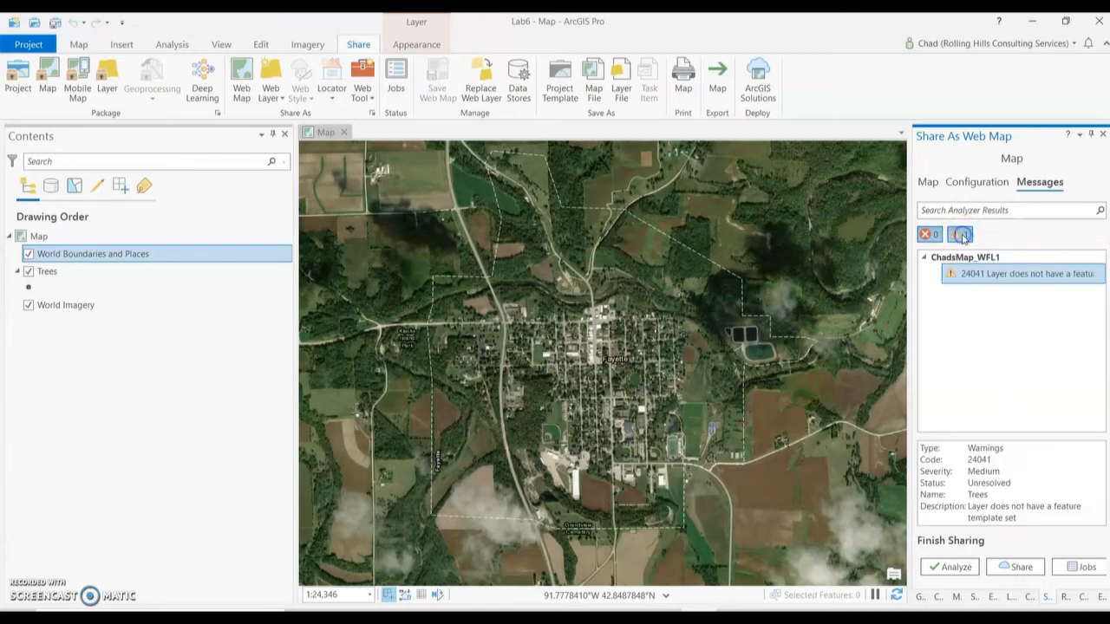
right_click(980, 274)
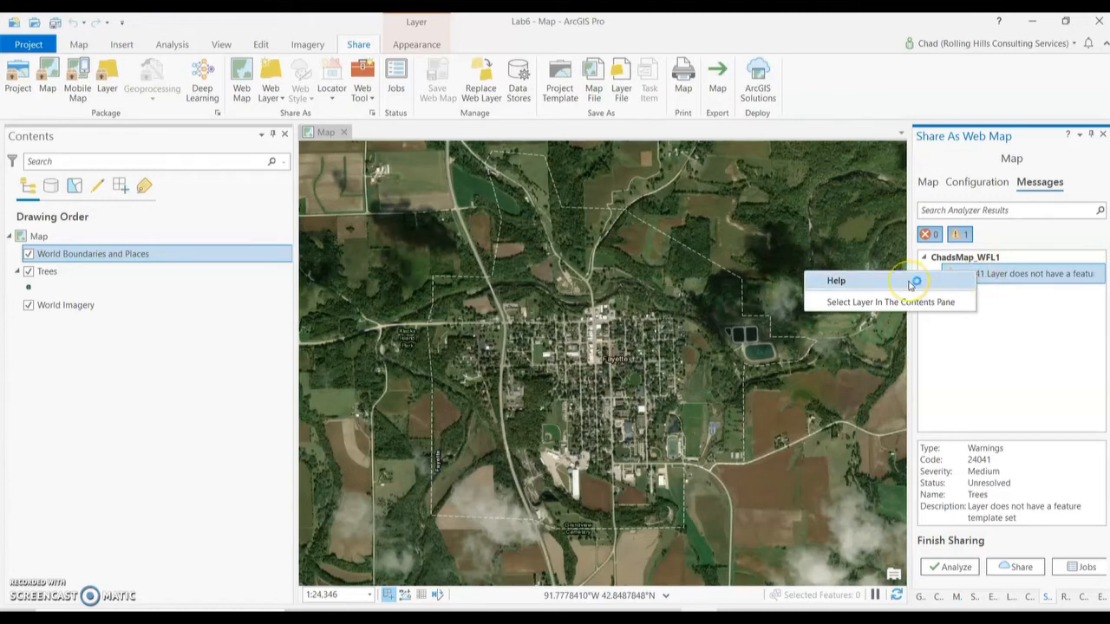
click(1039, 333)
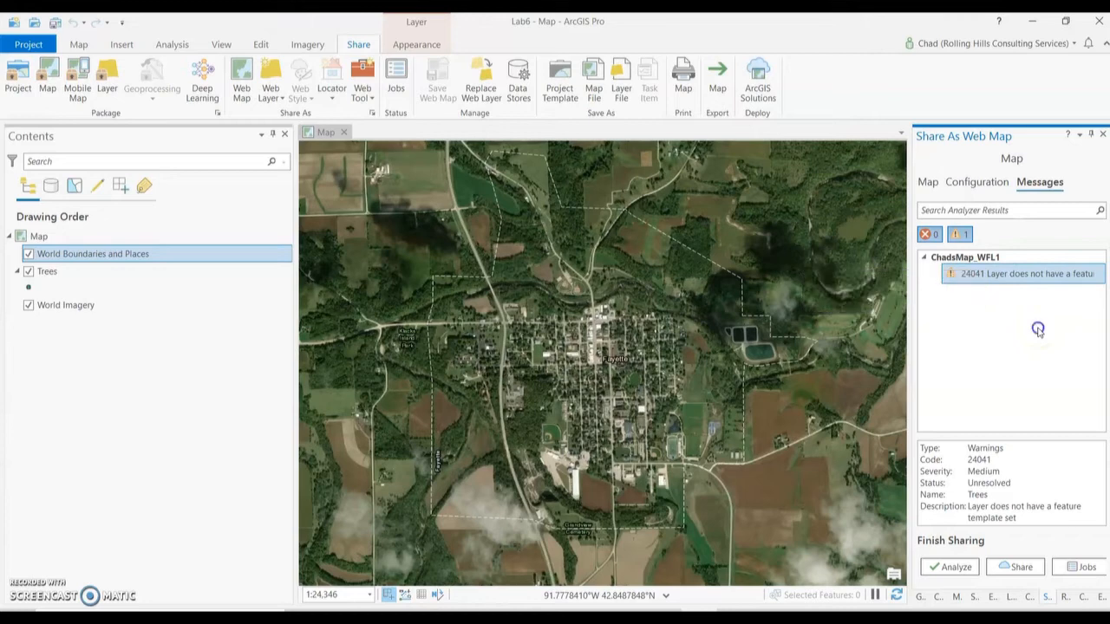
click(1023, 274)
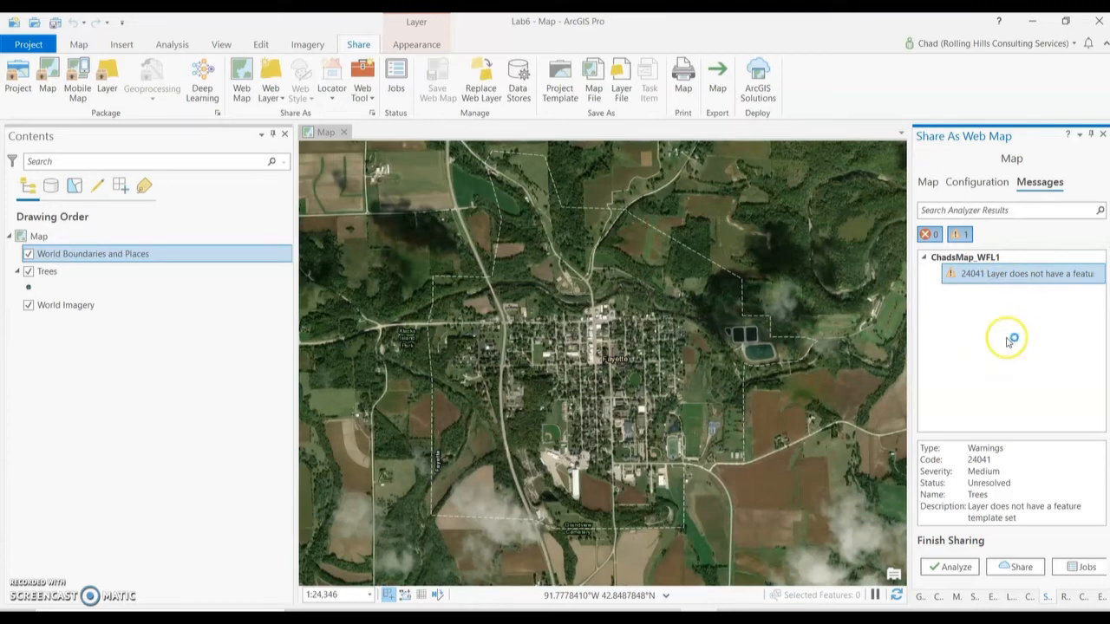
Publish the web map and its layers to the online organization.
click(1020, 568)
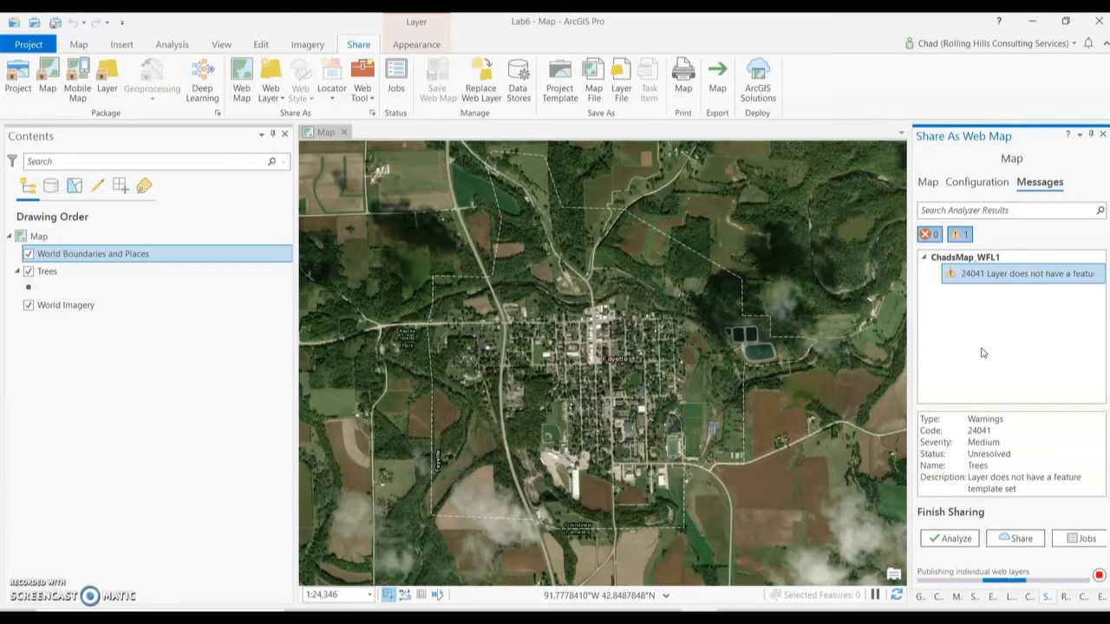
click(452, 457)
click(960, 438)
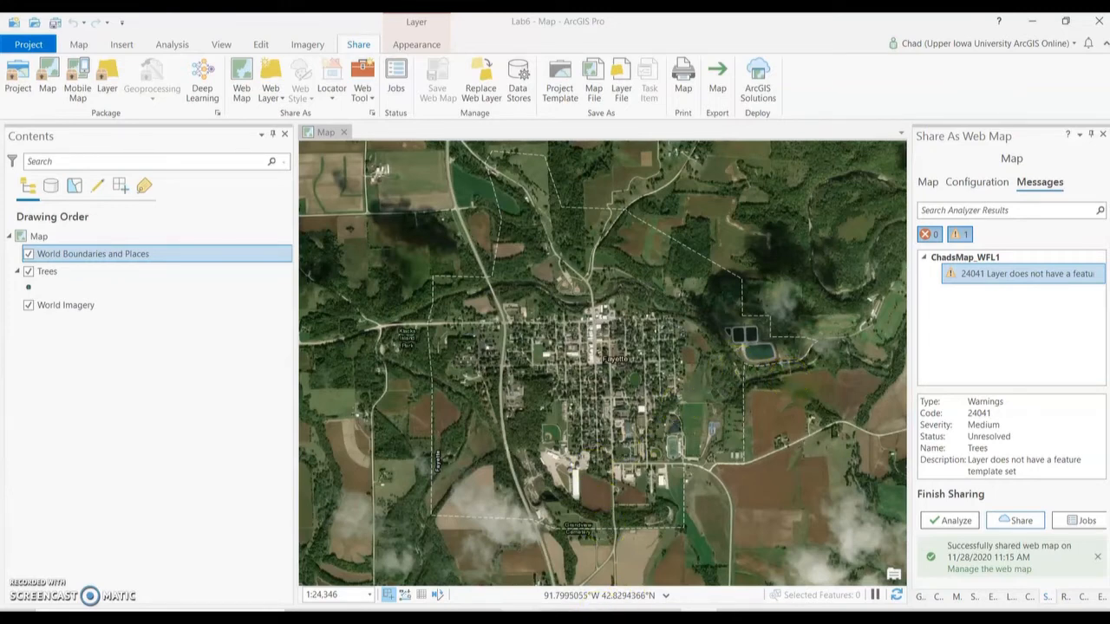
Switch to the Chrome browser, search Google for "arcgis online" and open the ArcGIS Online site.
click(454, 548)
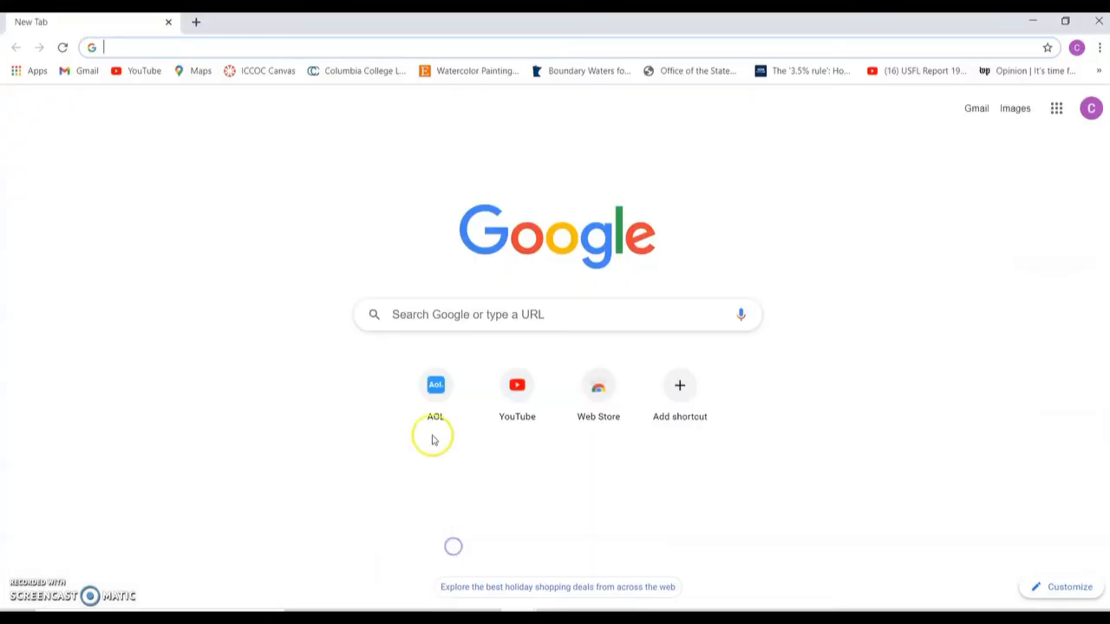
click(444, 321)
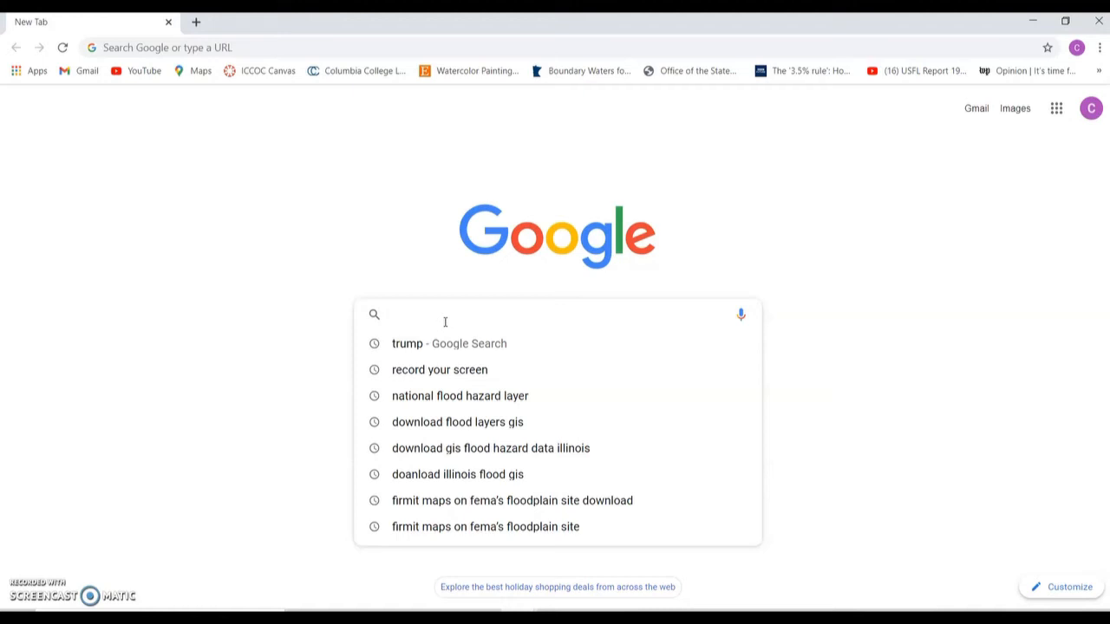
text(arcgis on)
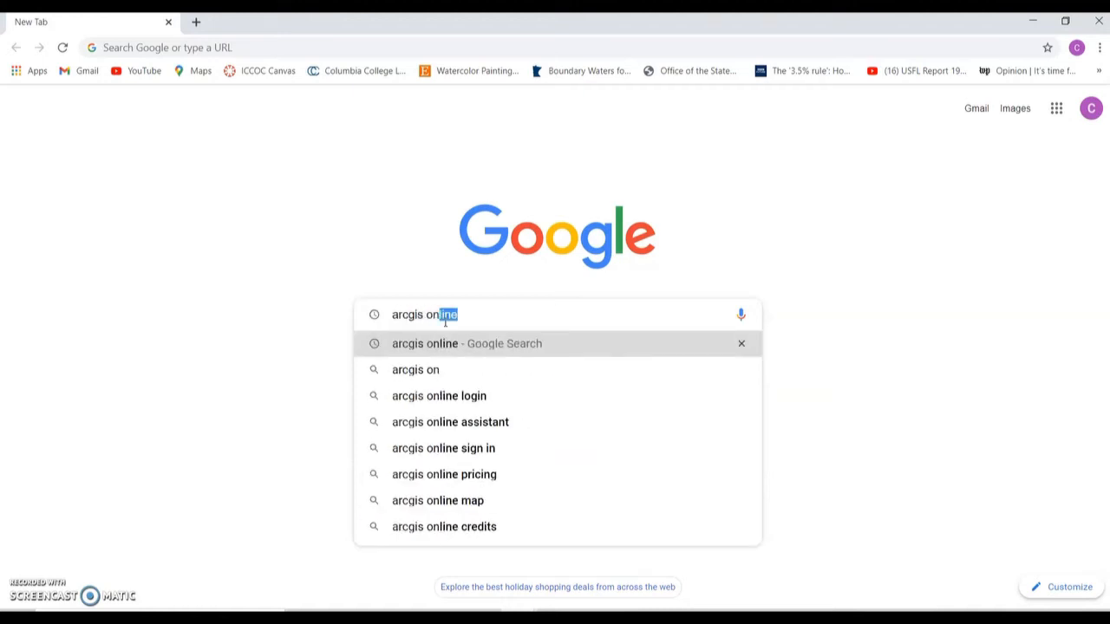
text(line)
key(Return)
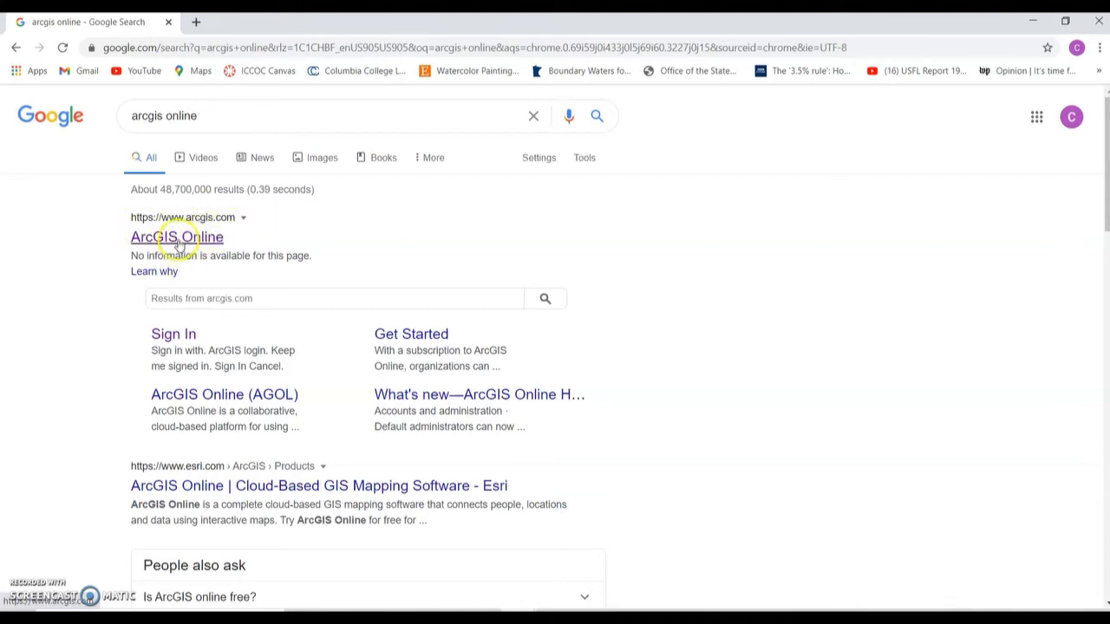
click(184, 234)
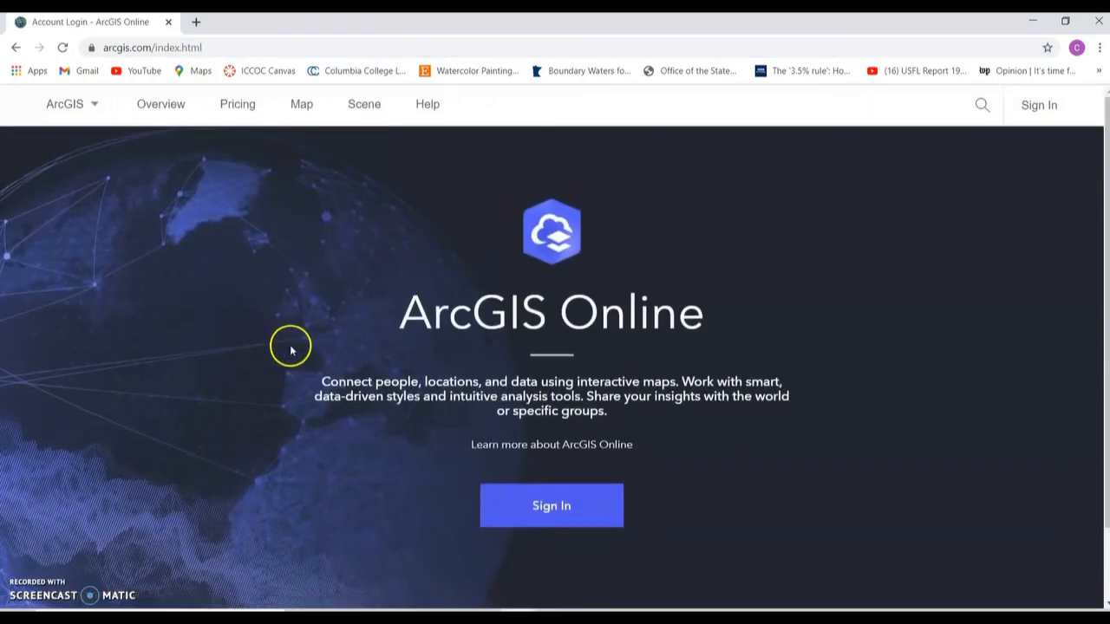
Sign in to ArcGIS Online with the account username and password, then dismiss the save-password prompt and the license notice.
click(561, 509)
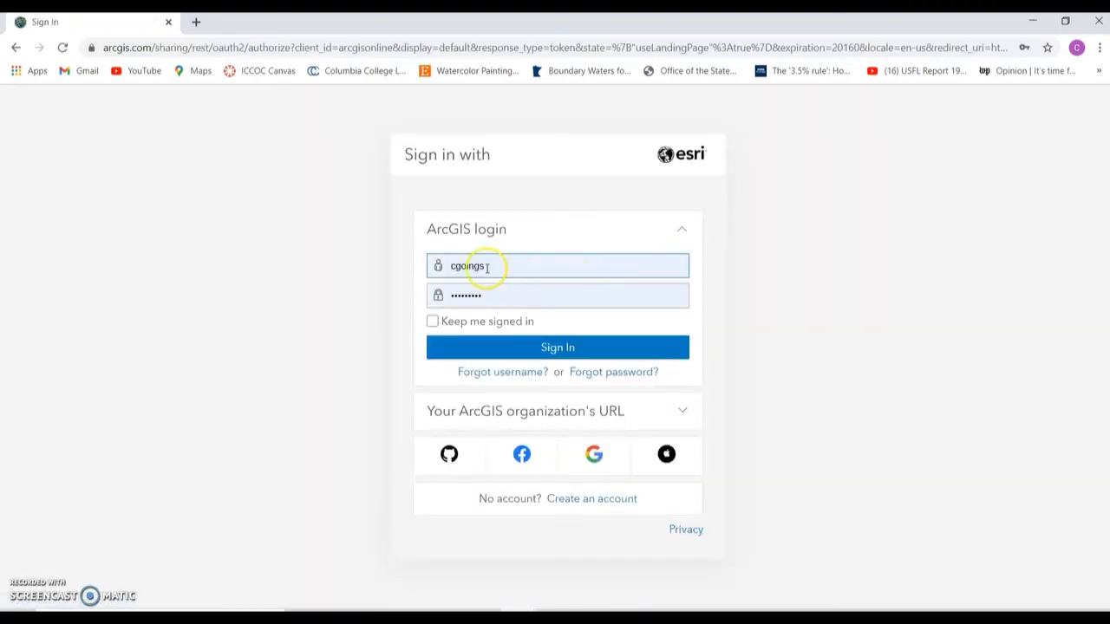
double_click(487, 267)
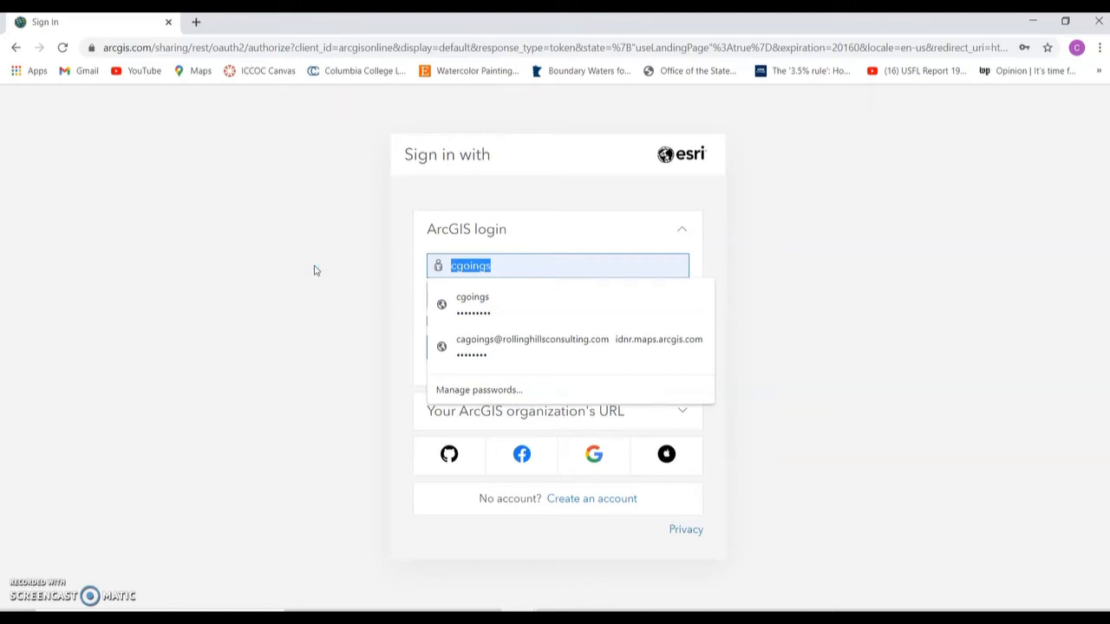
text(g)
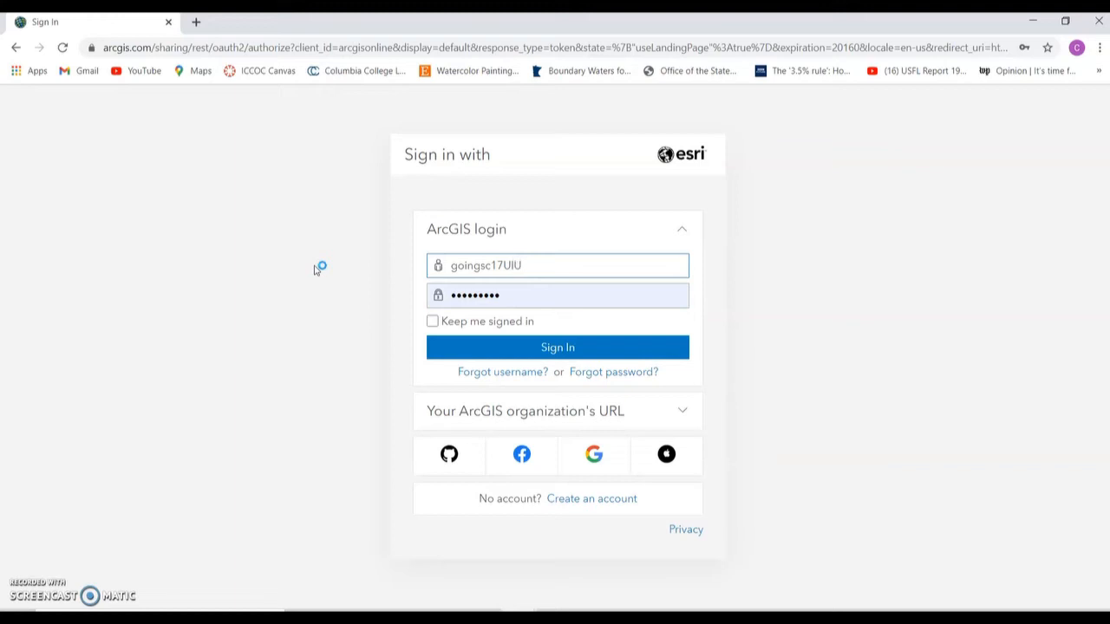
click(499, 295)
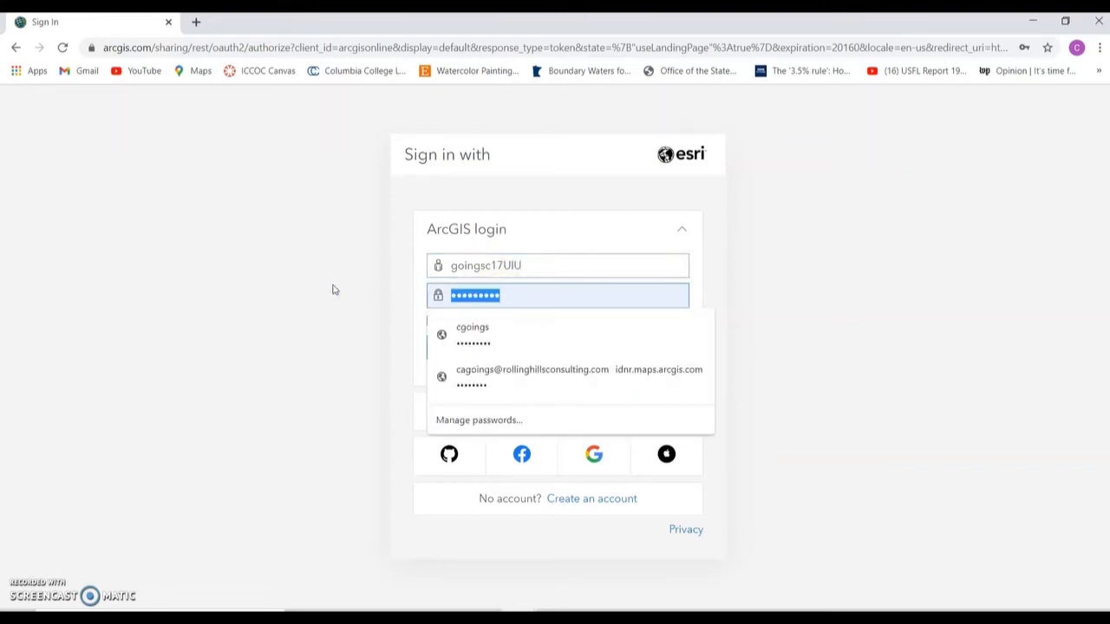
text(•)
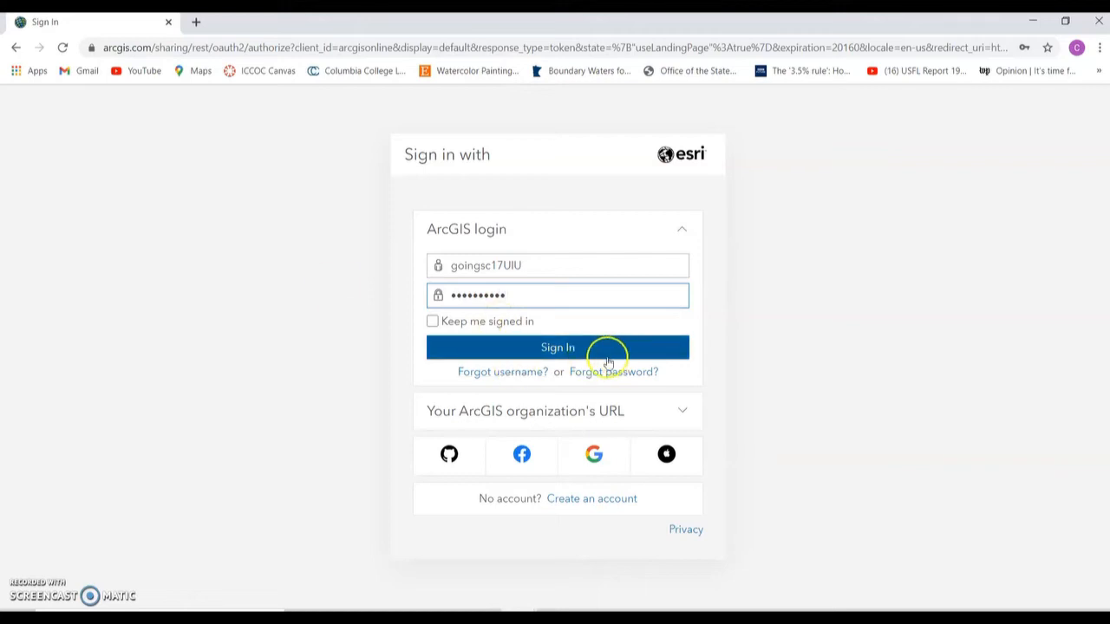
click(545, 349)
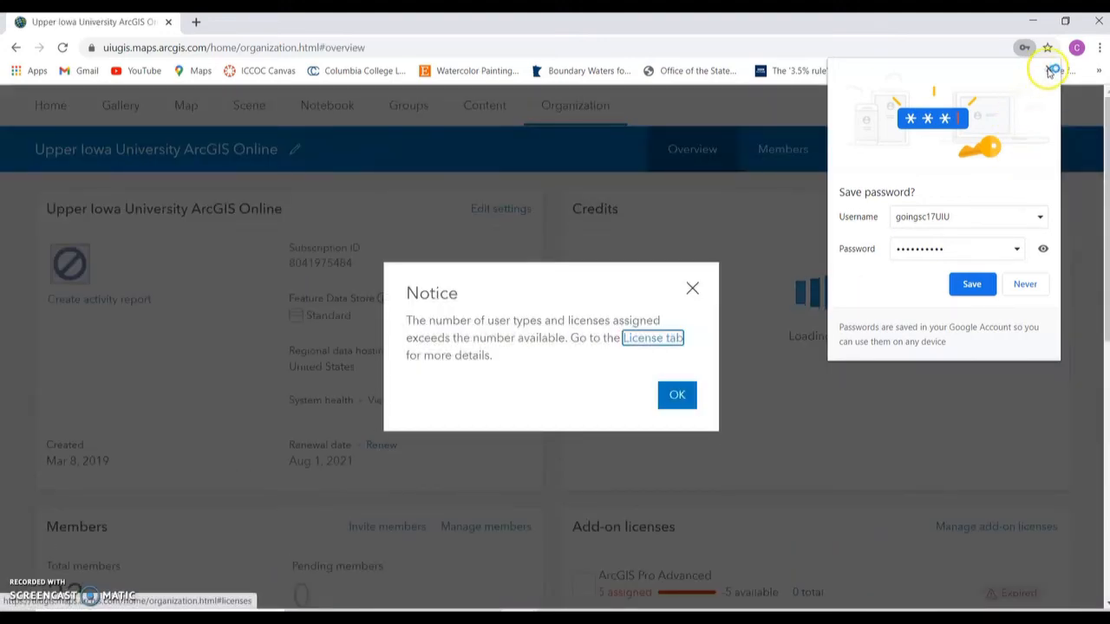
click(1048, 69)
click(676, 397)
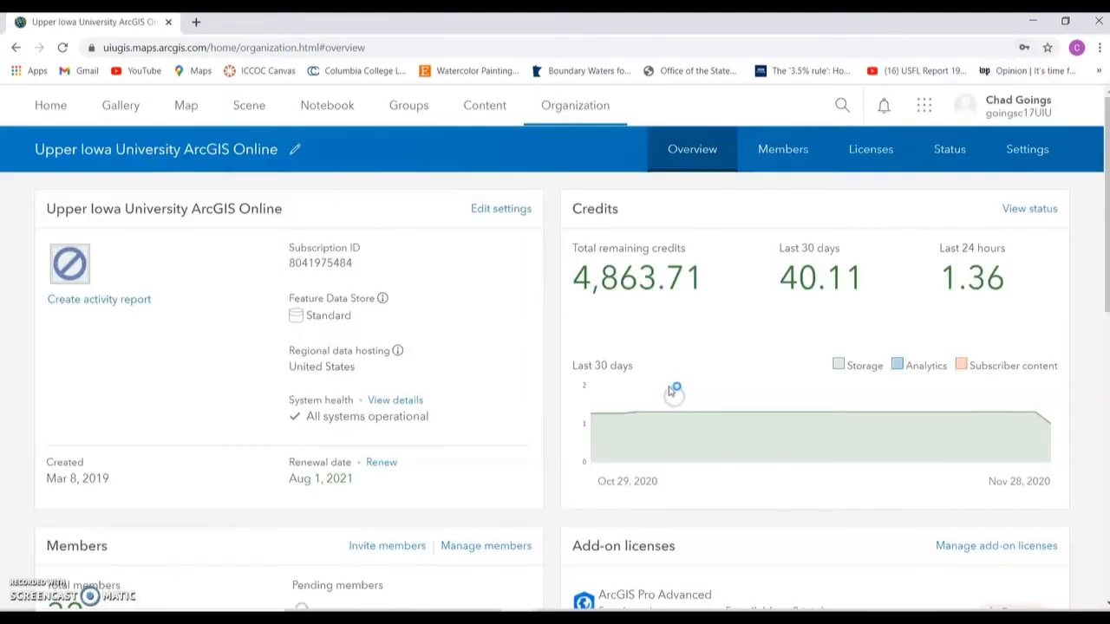
click(667, 390)
Open the ChadsMap web map from My Content in the standard Map Viewer and check its Trees layer.
click(486, 105)
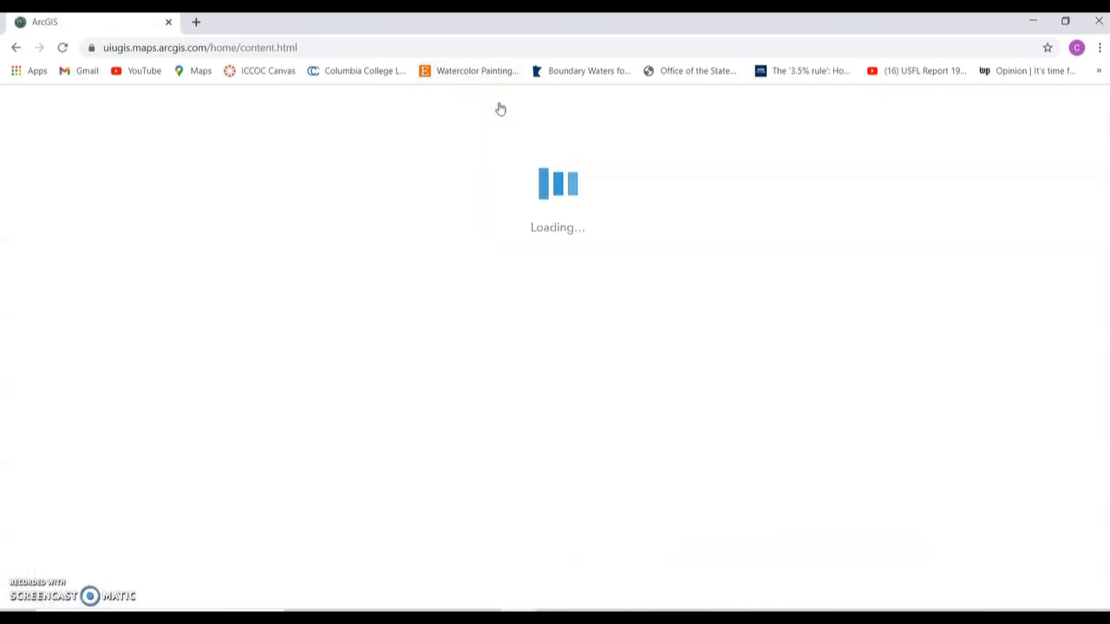
click(443, 211)
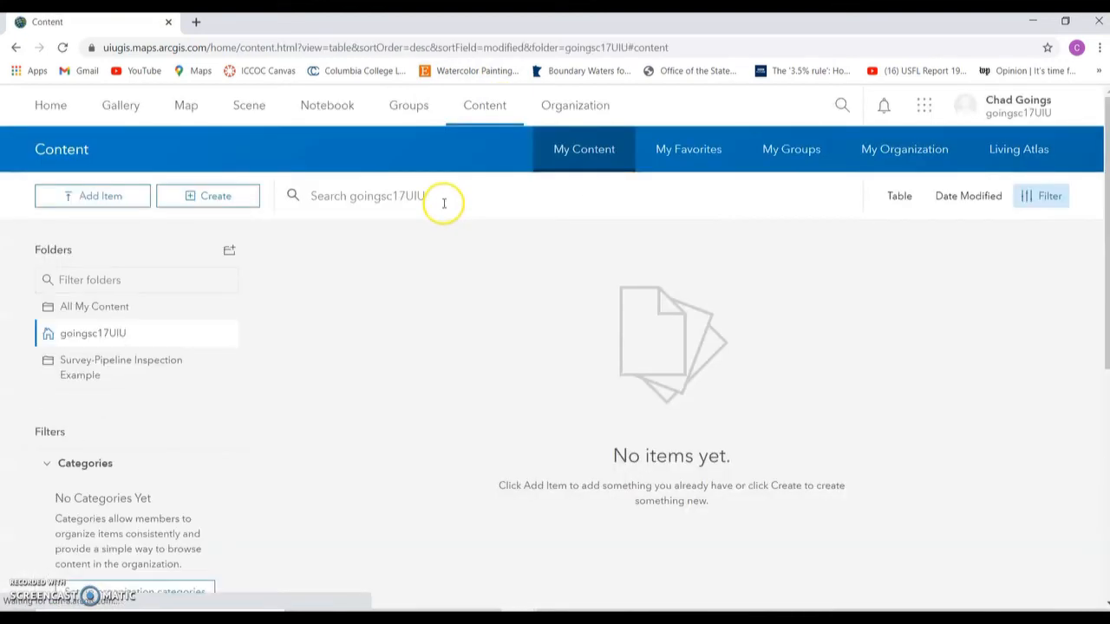
click(508, 102)
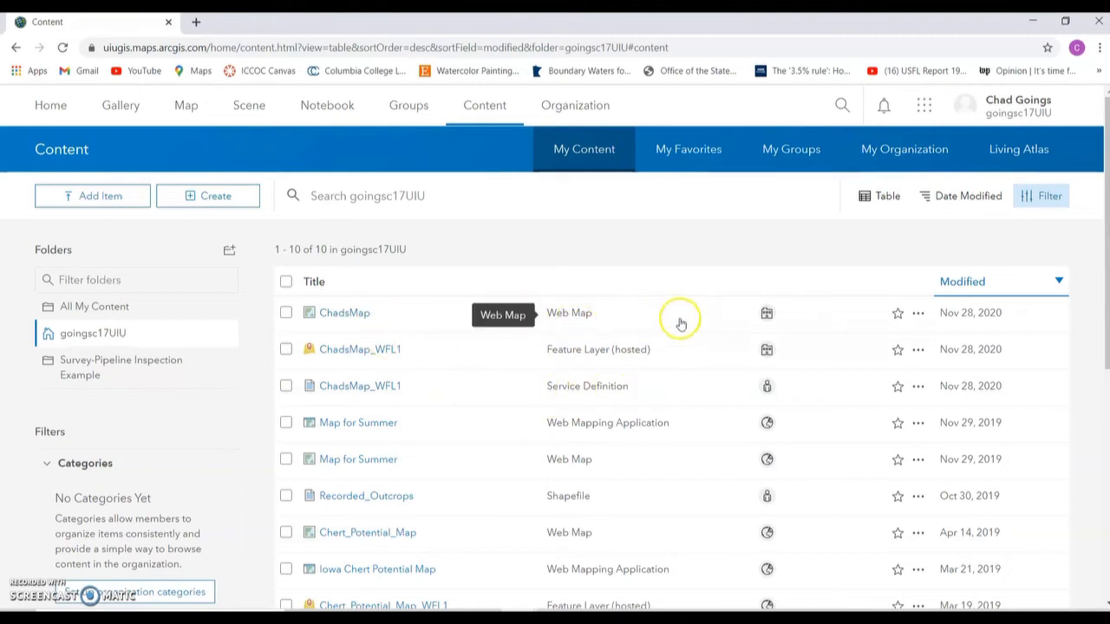
click(921, 317)
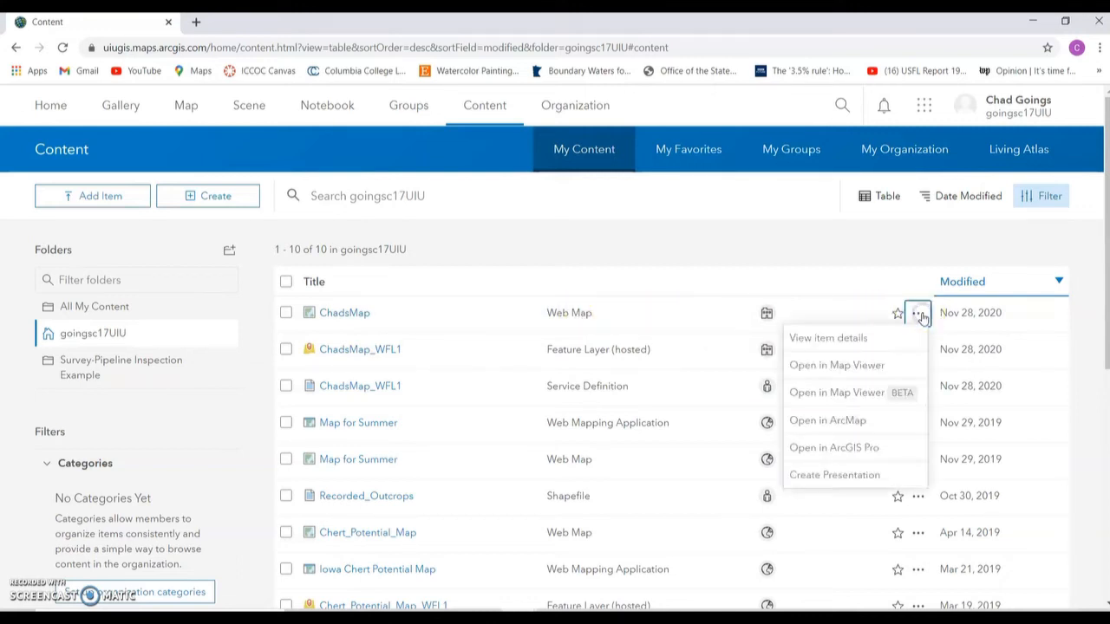
click(846, 366)
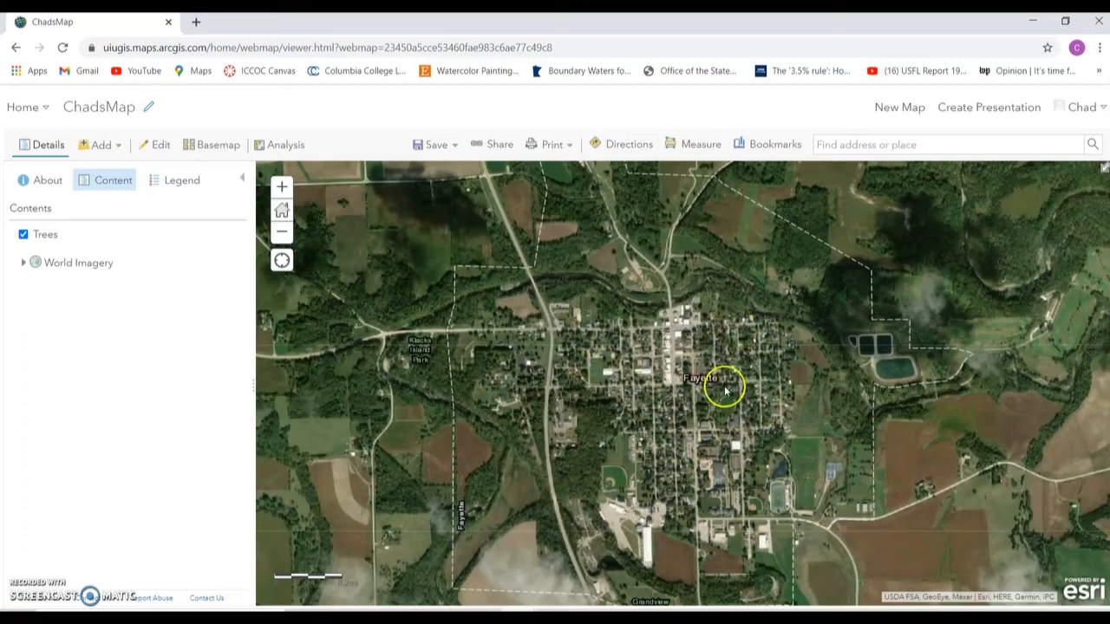
mouse_move(52, 246)
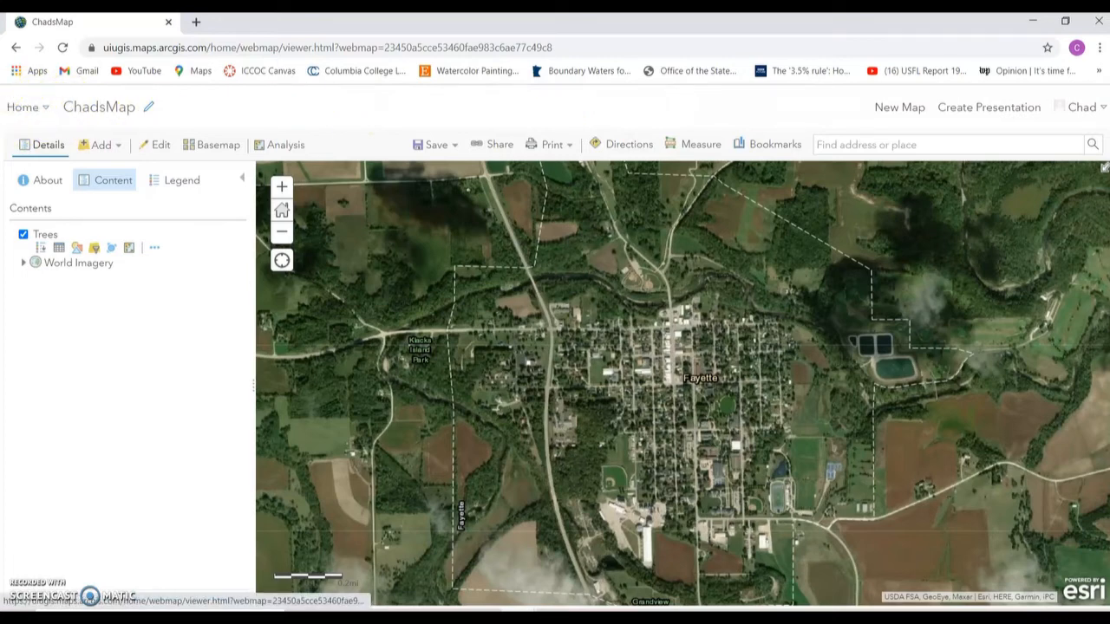
Return to the content list and open the item details of the ChadsMap_WFL1 hosted feature layer.
click(47, 111)
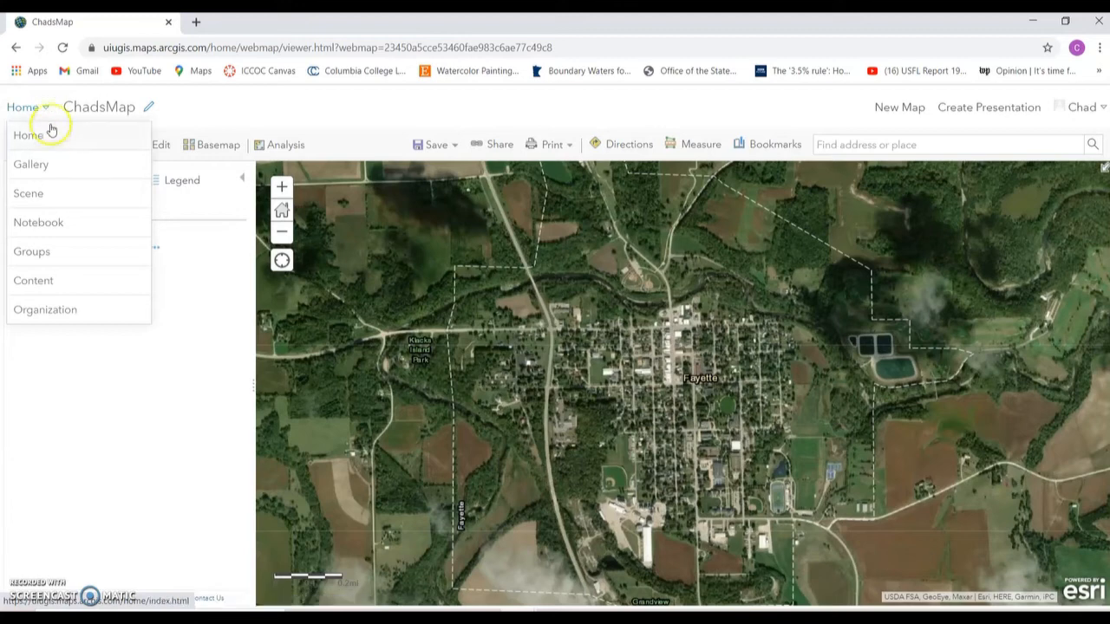
click(66, 280)
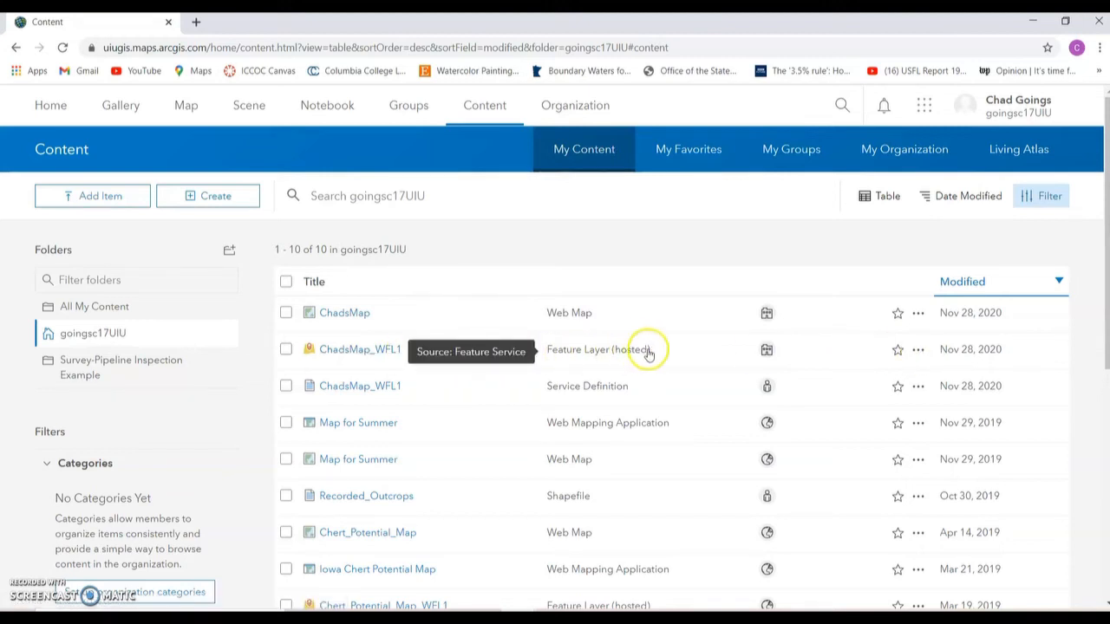
click(919, 351)
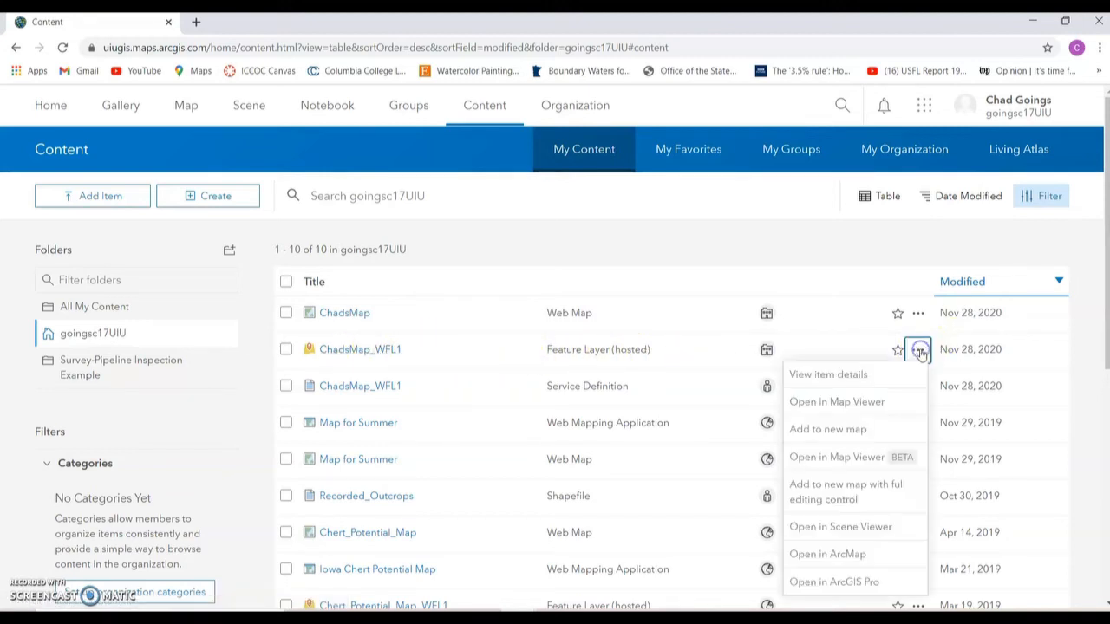
click(850, 375)
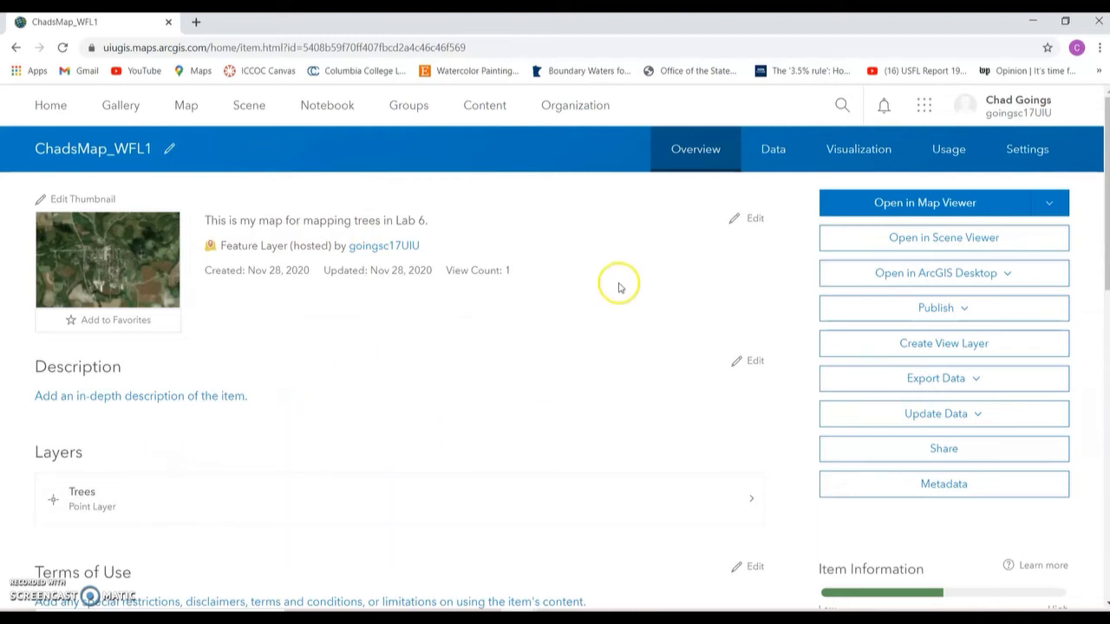
Open the ChadsMap_WFL1 item settings and go to the Feature Layer (hosted) editing options.
click(1045, 153)
scroll(347, 337, down, 1)
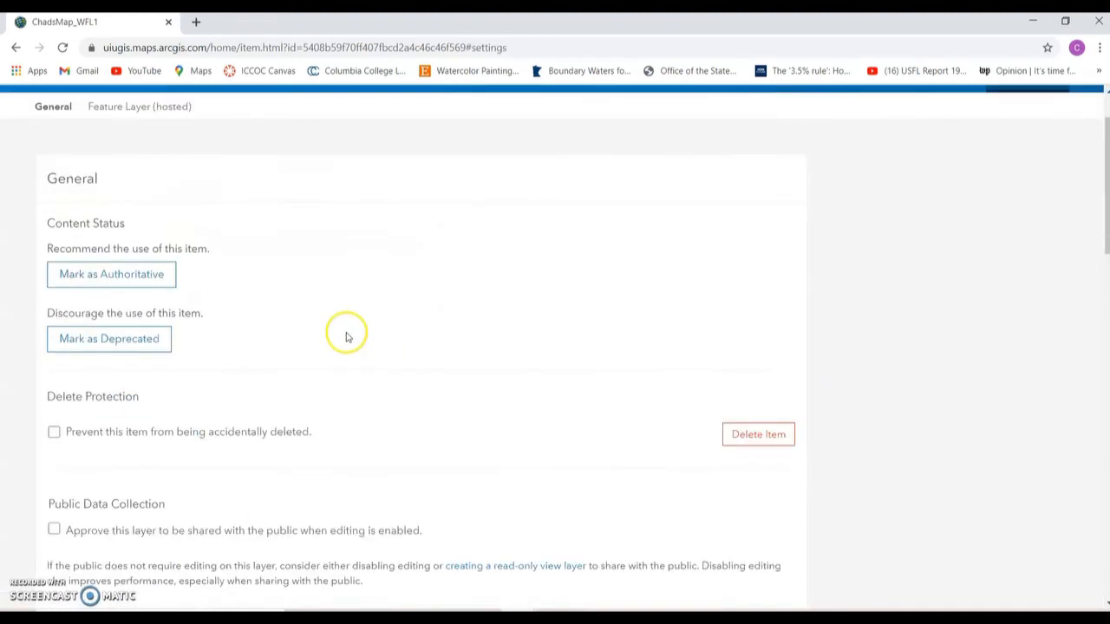
scroll(347, 334, down, 3)
scroll(389, 312, up, 3)
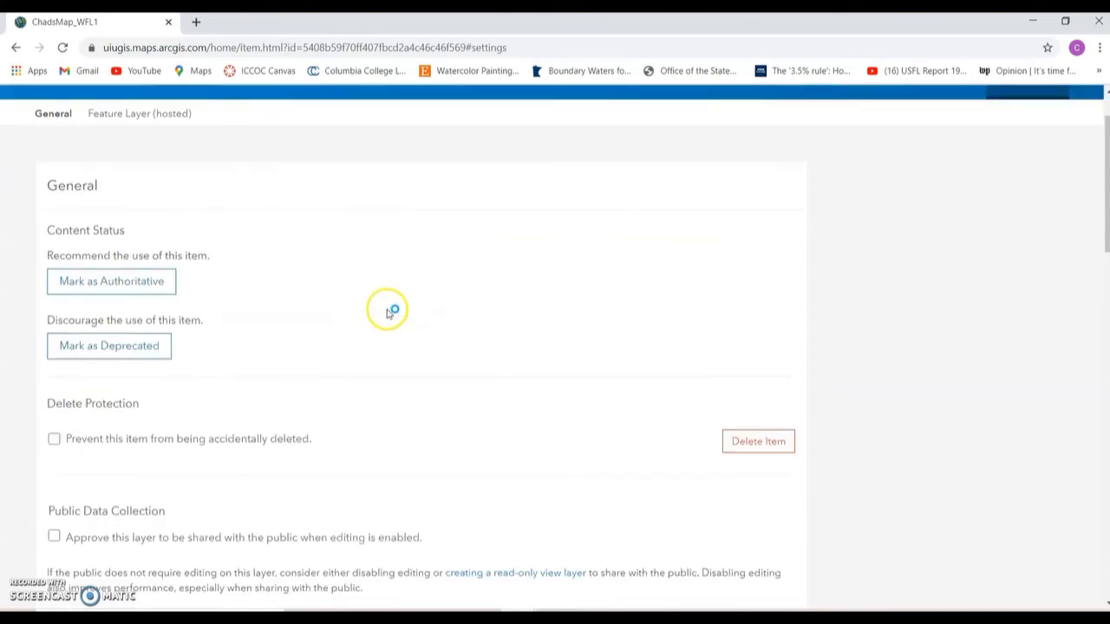
click(127, 115)
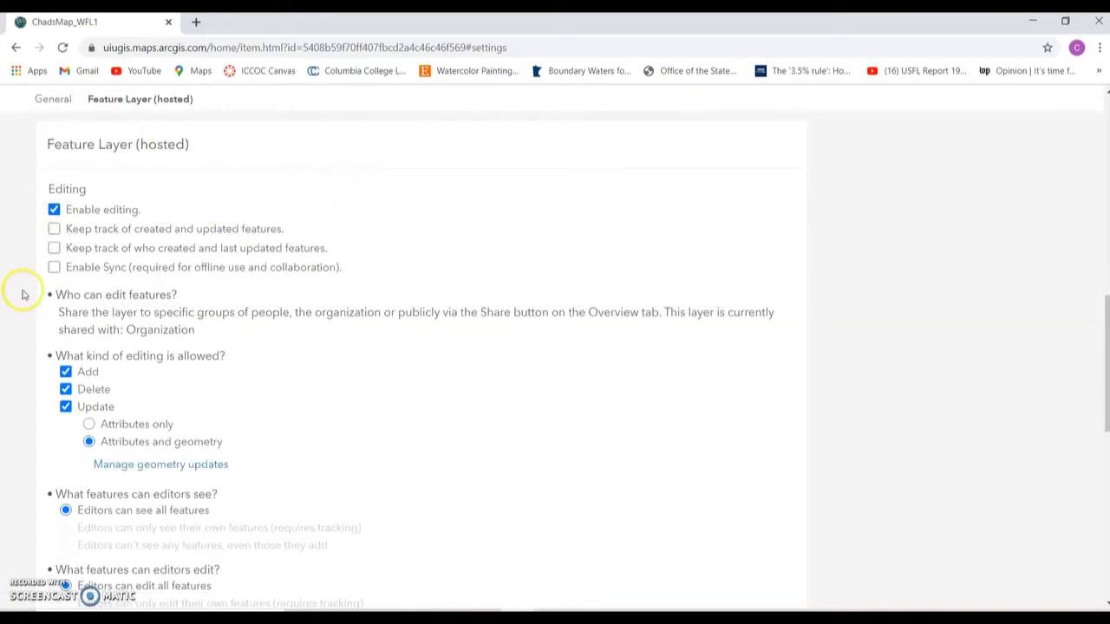
Enable tracking of created and updated features, tracking of who created and last updated them, and Sync, then save the layer settings.
click(54, 231)
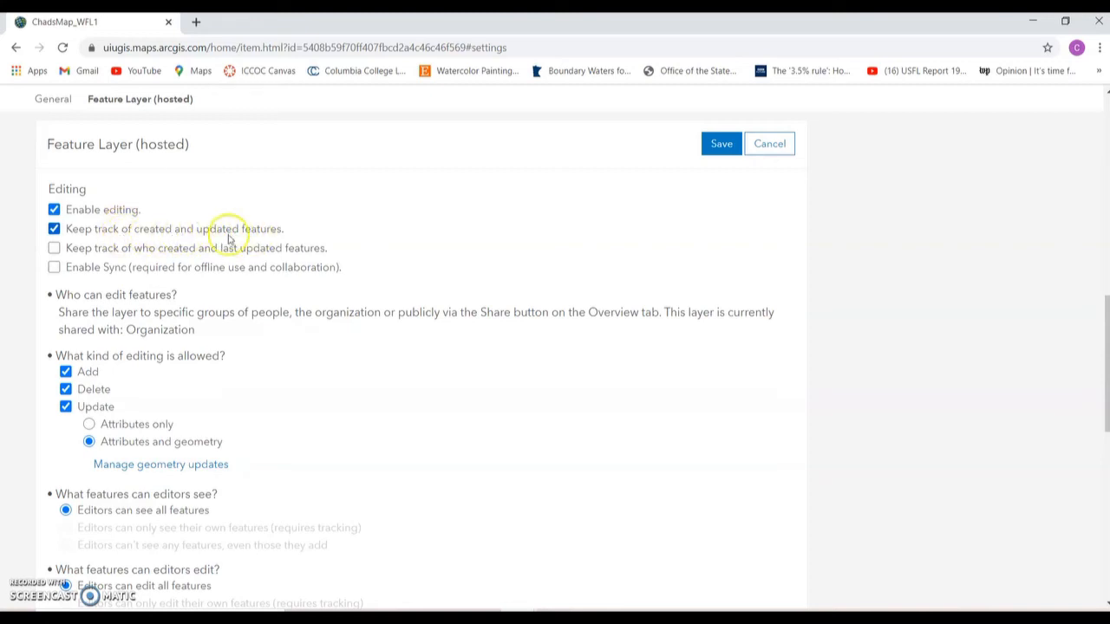
click(56, 251)
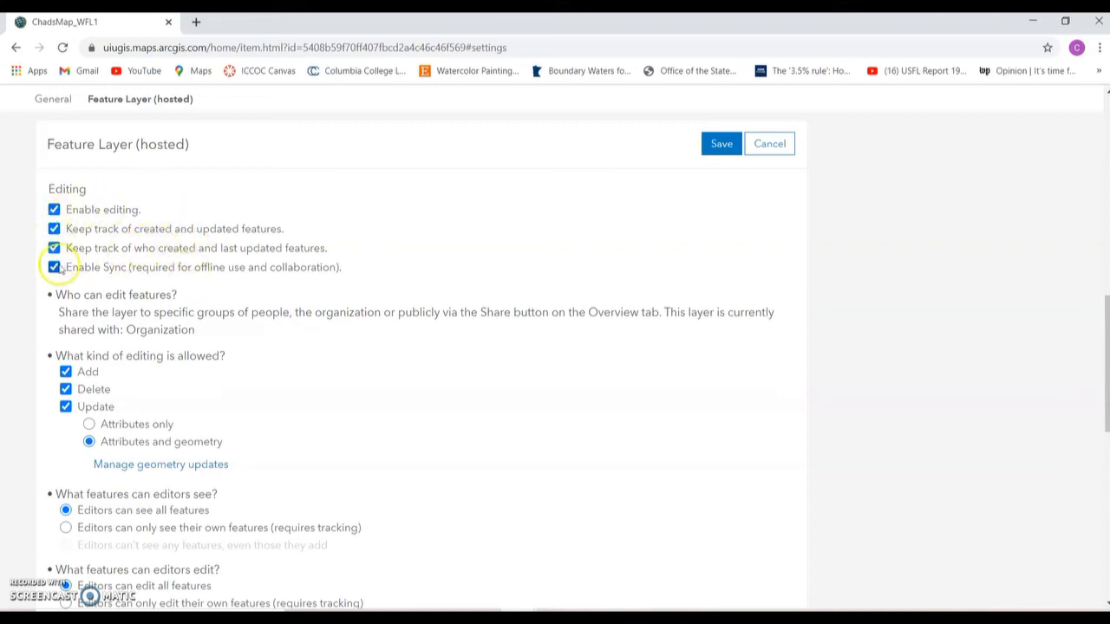
scroll(263, 344, down, 1)
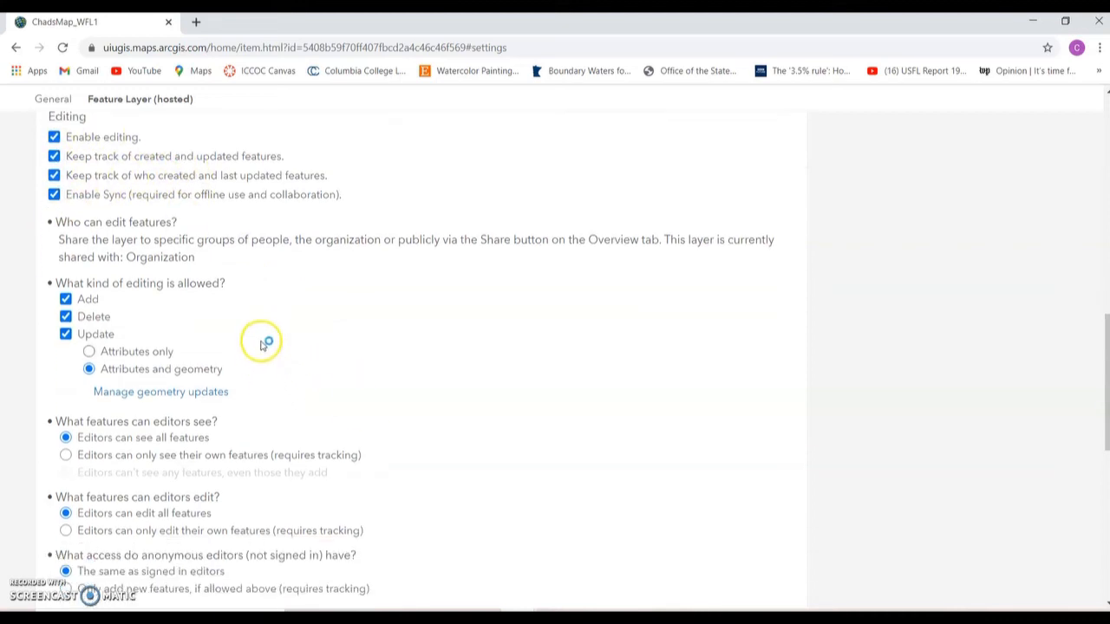
scroll(263, 344, down, 2)
scroll(269, 330, down, 2)
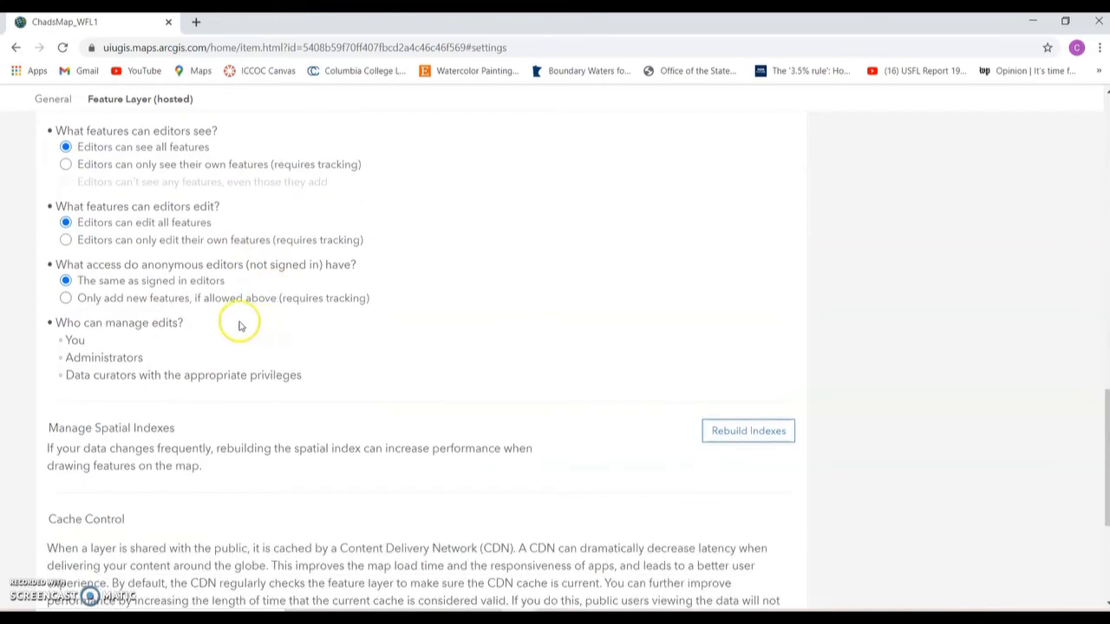
scroll(208, 221, down, 1)
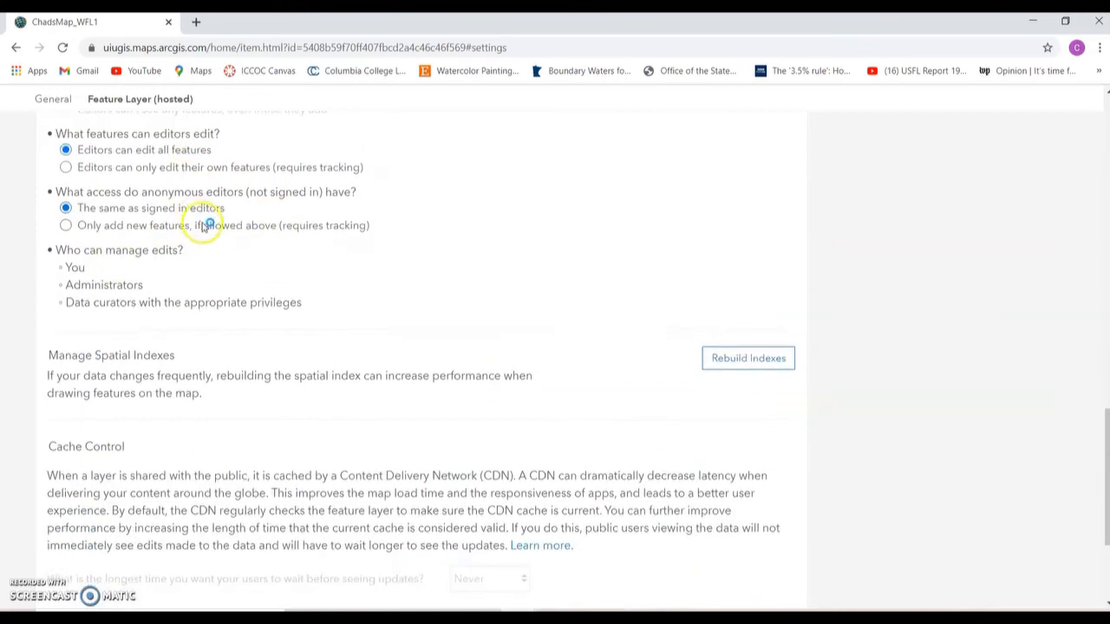
scroll(503, 305, down, 2)
scroll(501, 305, down, 1)
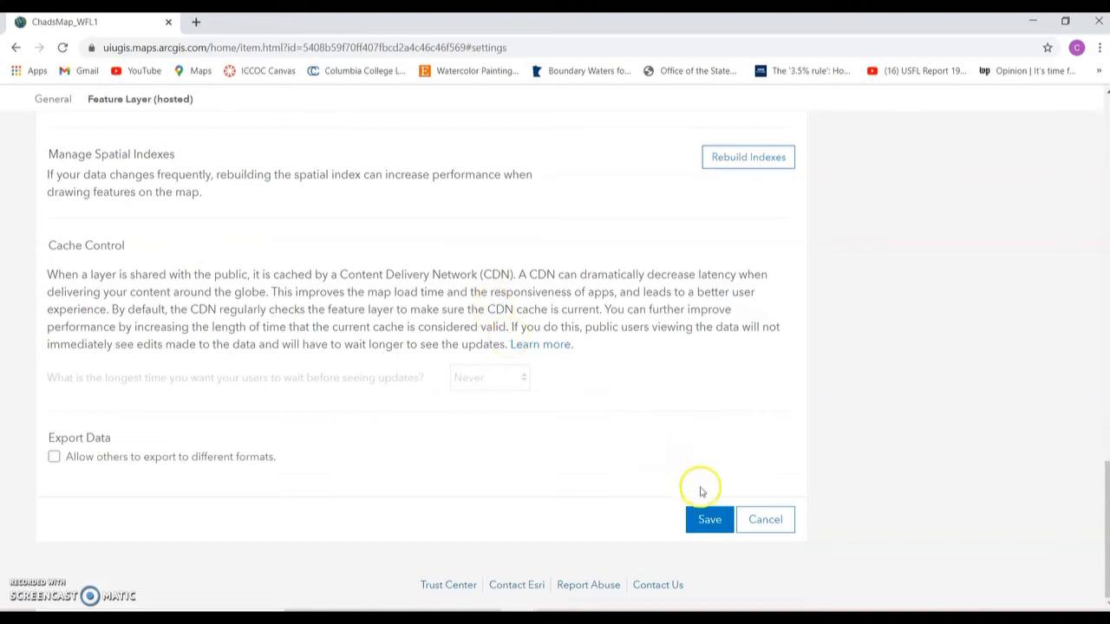
click(711, 523)
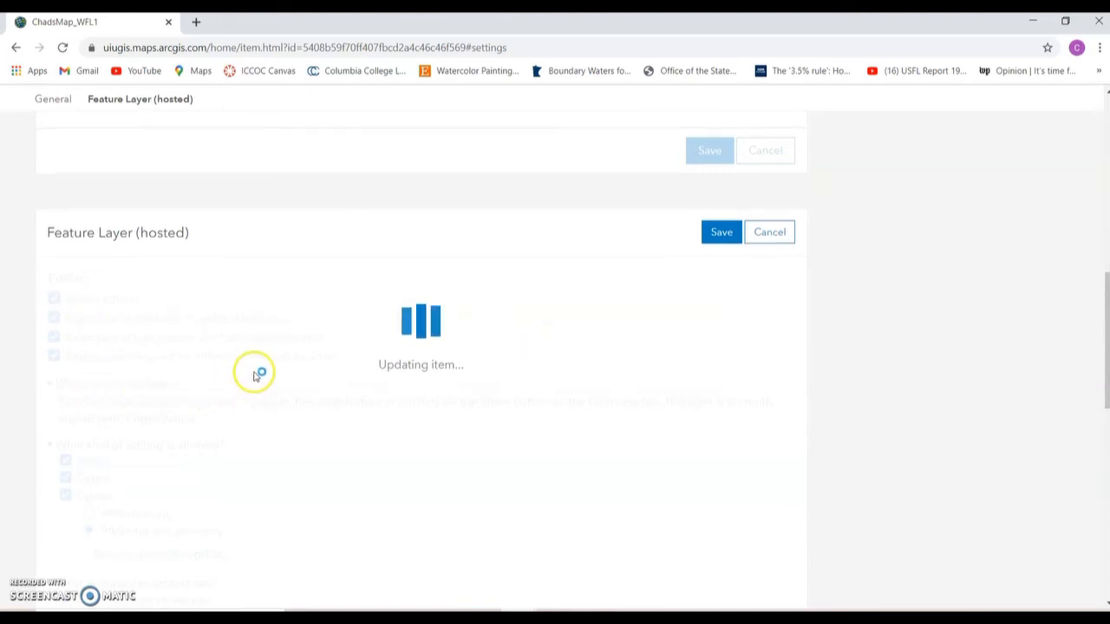
scroll(257, 373, down, 2)
scroll(260, 373, down, 3)
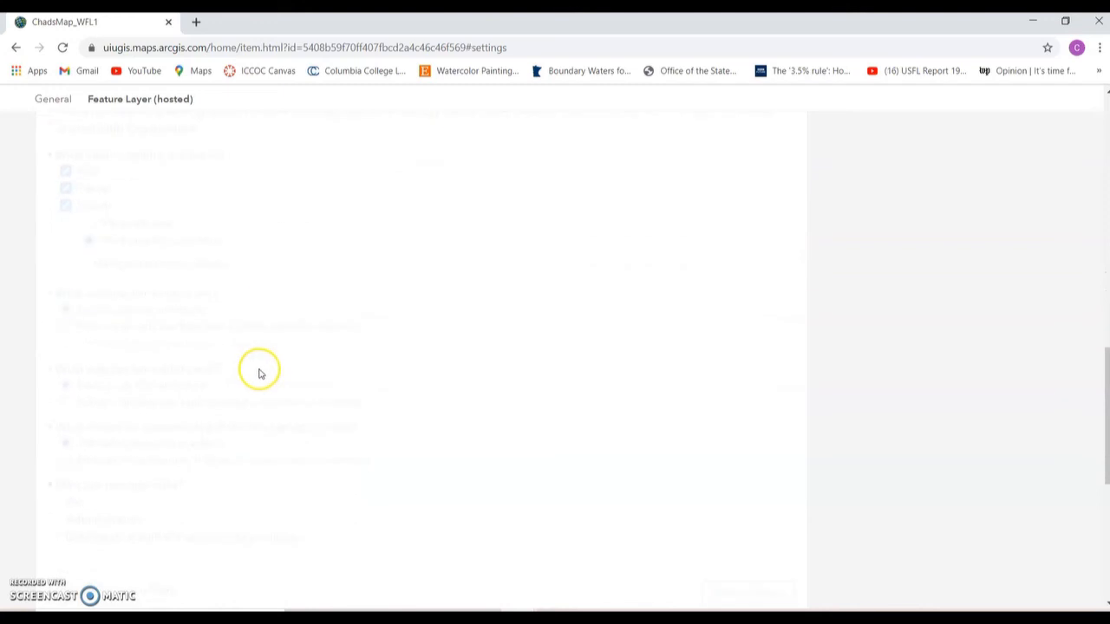
scroll(303, 373, down, 3)
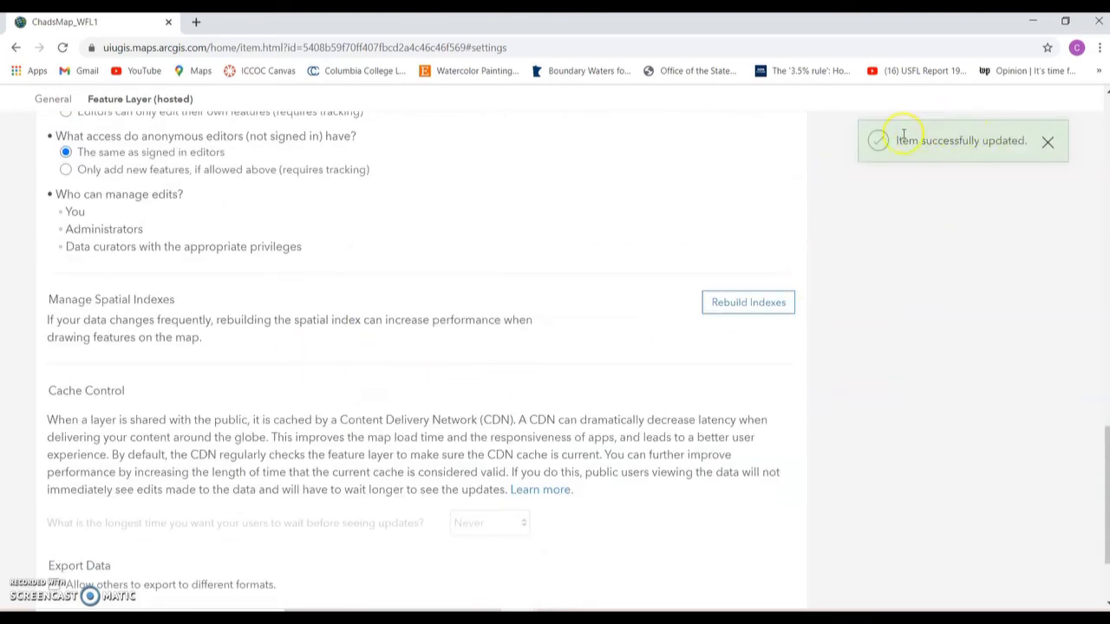
click(1047, 143)
scroll(928, 268, up, 6)
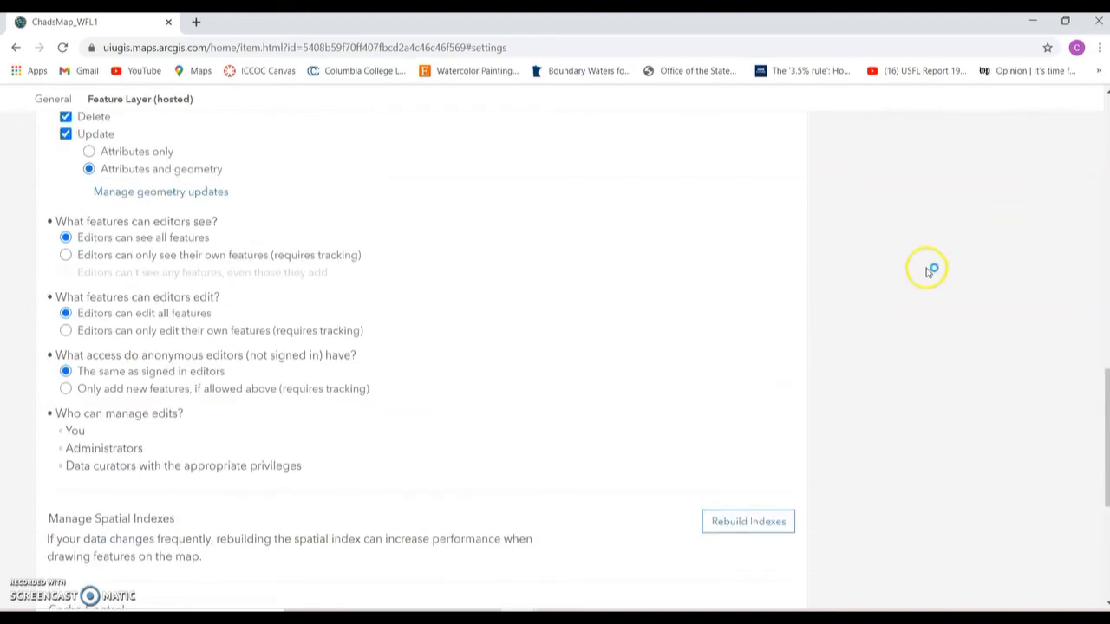
Return to My Content and open the settings of the ChadsMap web map from its item details.
scroll(929, 270, up, 2)
scroll(929, 270, up, 8)
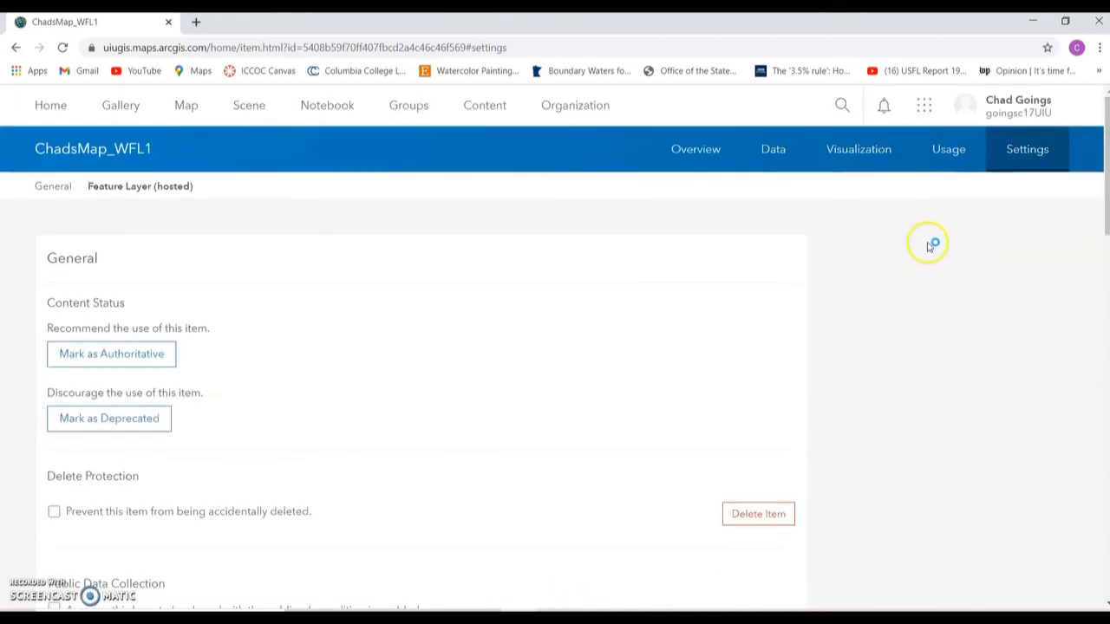
click(485, 106)
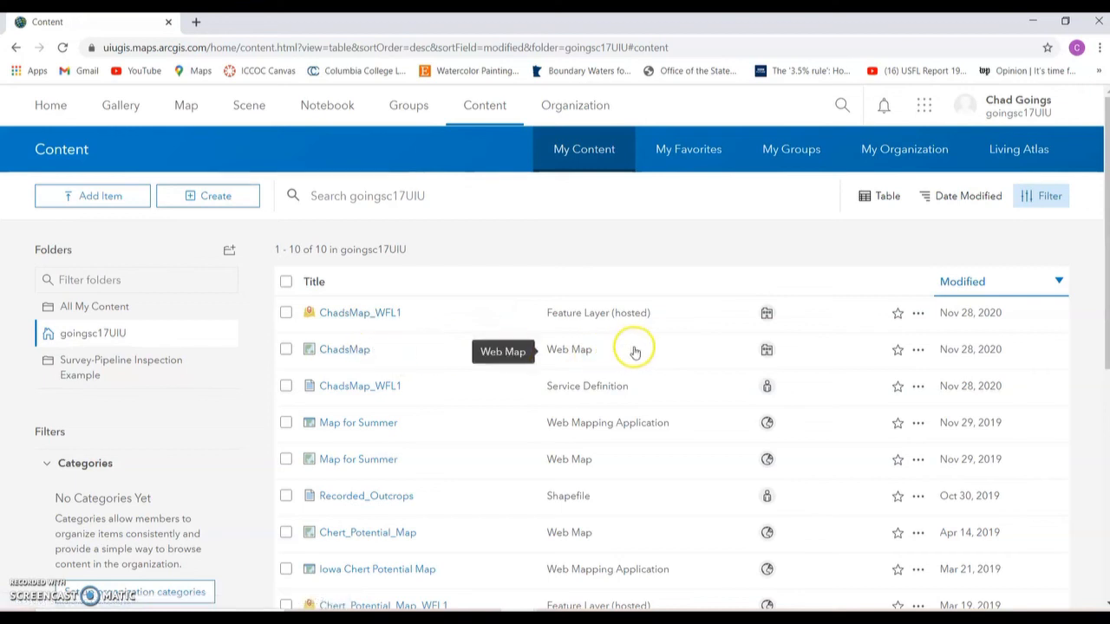
click(918, 350)
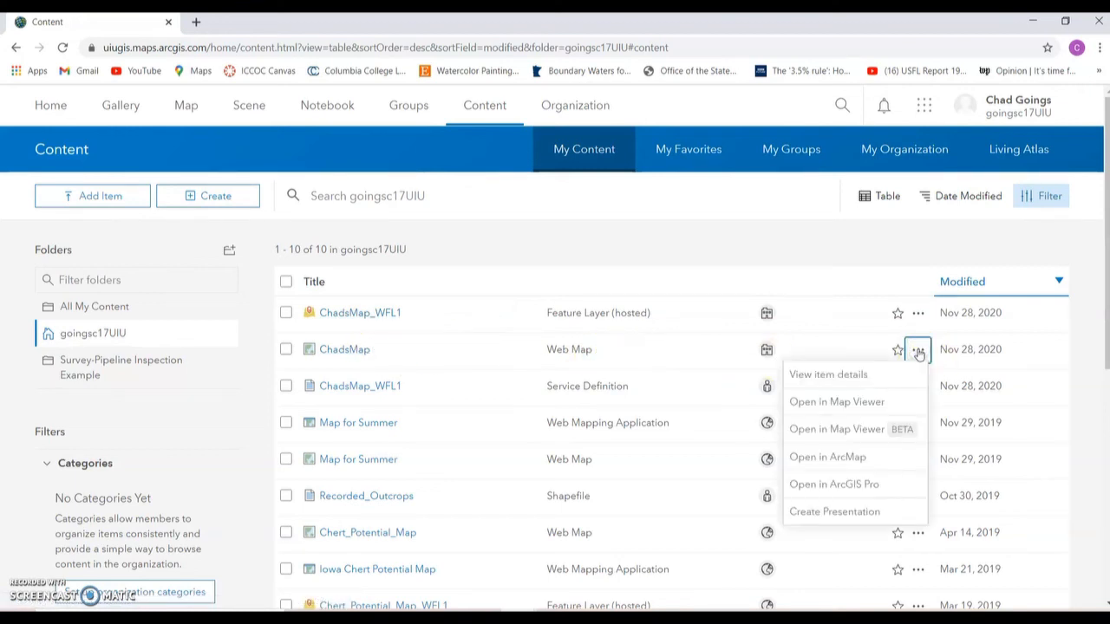
click(864, 376)
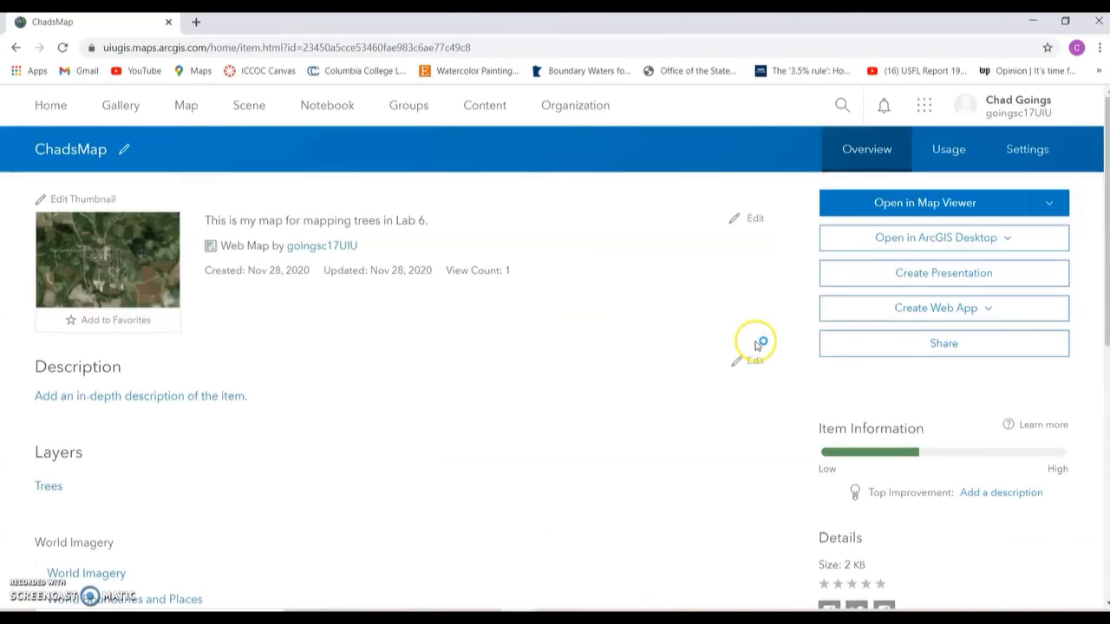
click(1029, 152)
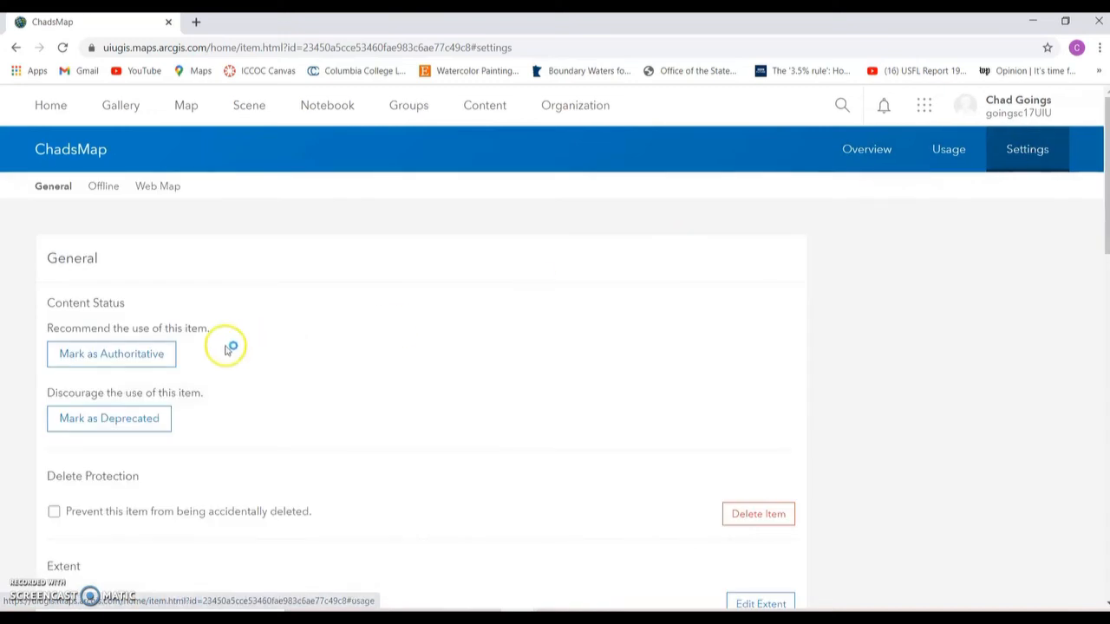
Review the ChadsMap web map settings, checking the offline options and the application settings for ArcGIS Collector and Field Maps Mobile use.
scroll(292, 310, down, 5)
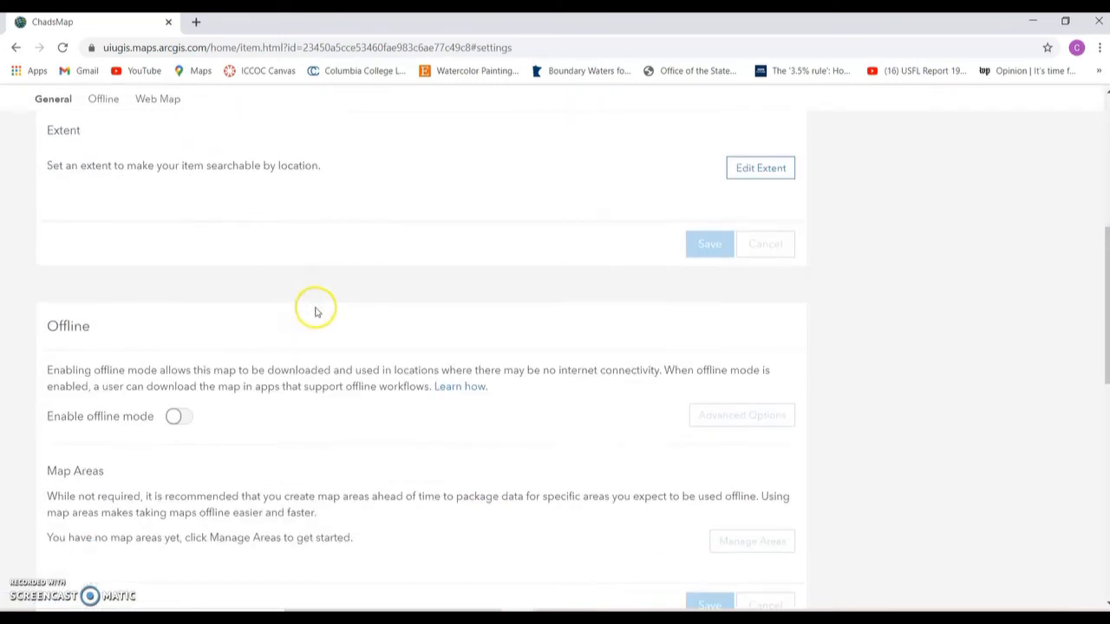
scroll(316, 311, down, 10)
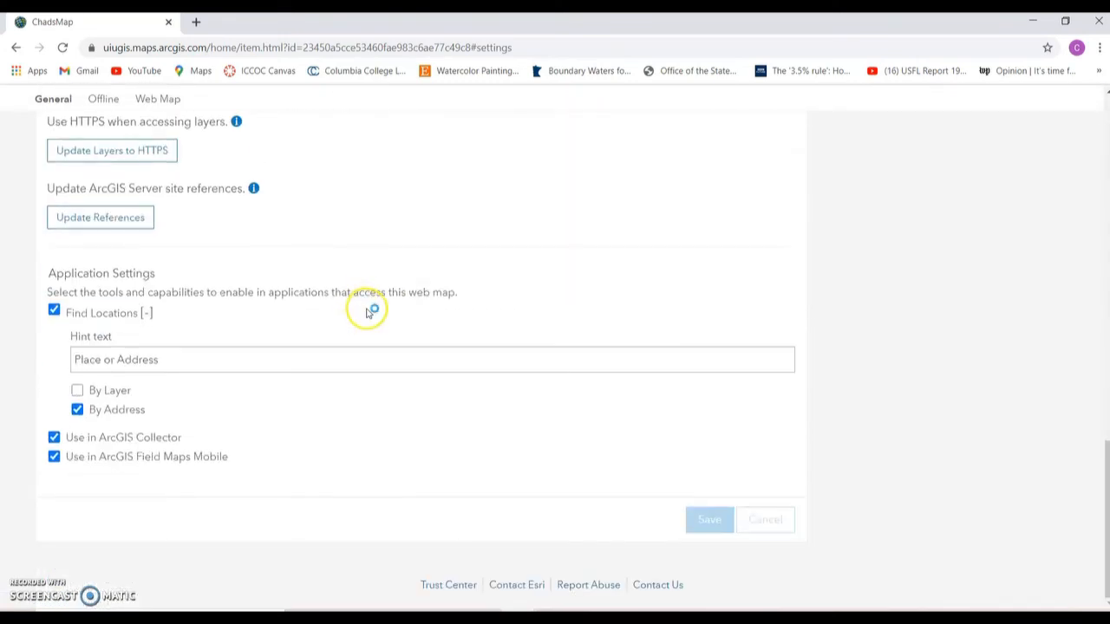
scroll(402, 412, up, 4)
scroll(407, 391, down, 4)
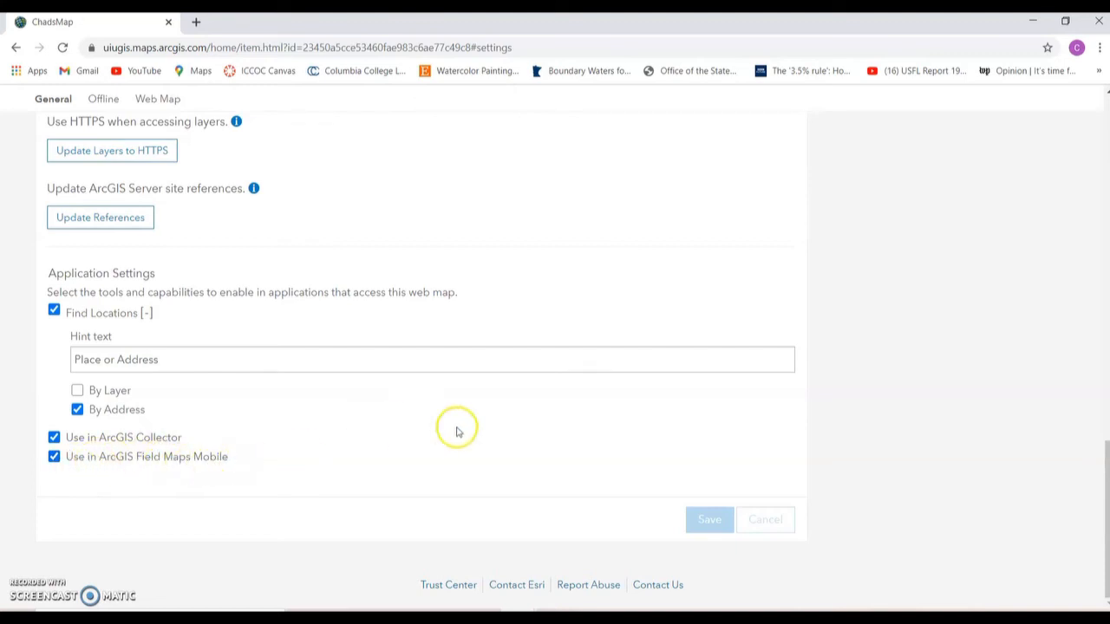
scroll(512, 409, up, 3)
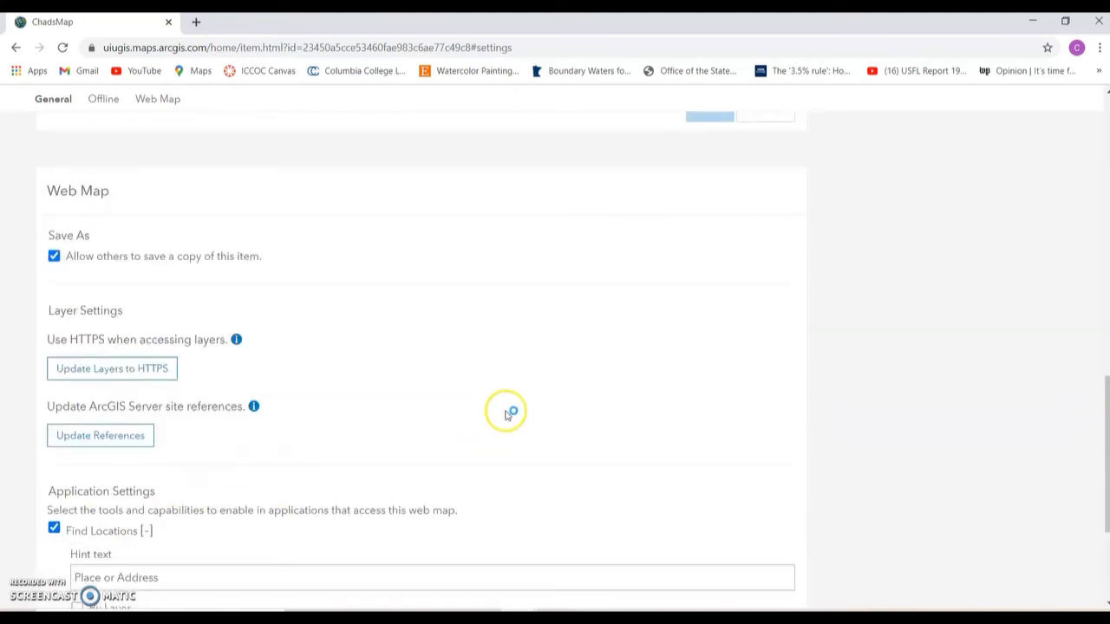
scroll(508, 408, down, 3)
scroll(302, 444, up, 15)
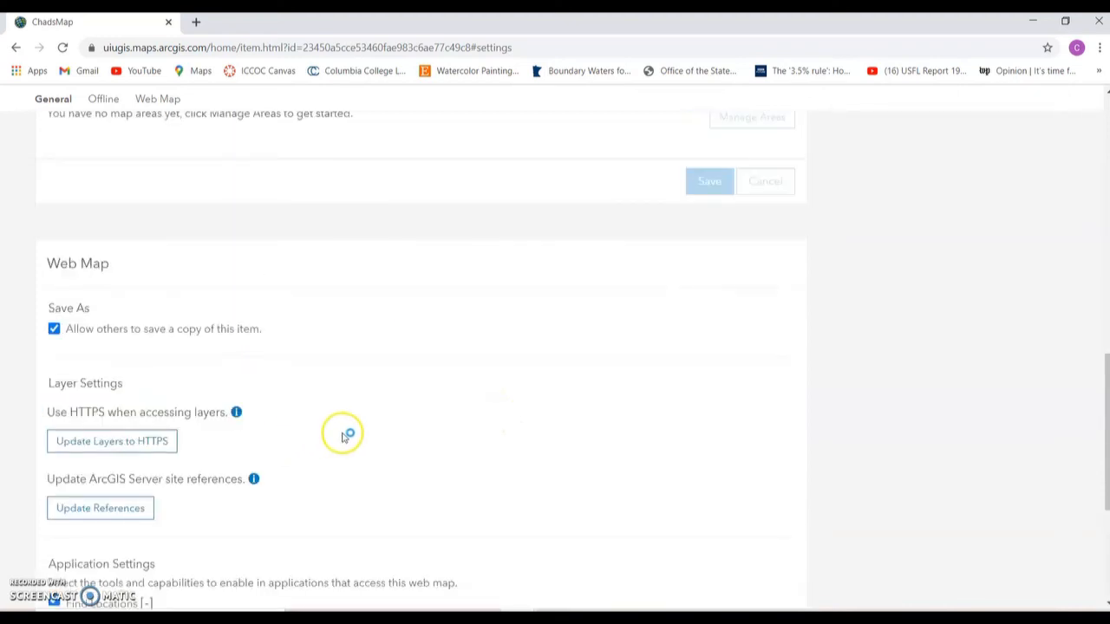
scroll(411, 397, down, 15)
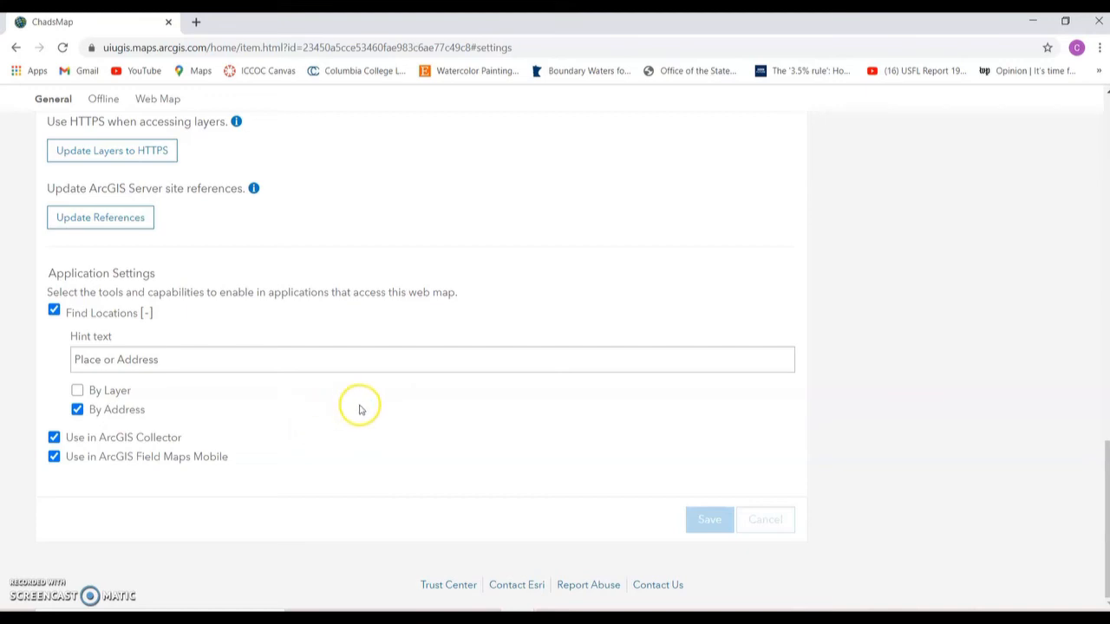
scroll(361, 409, up, 2)
scroll(362, 409, up, 15)
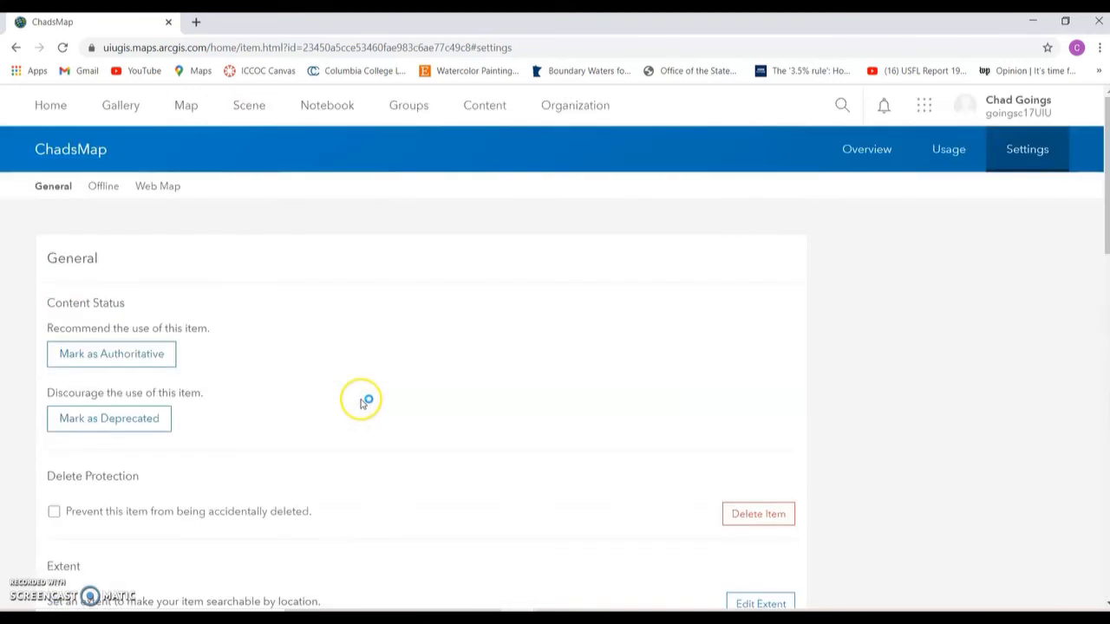